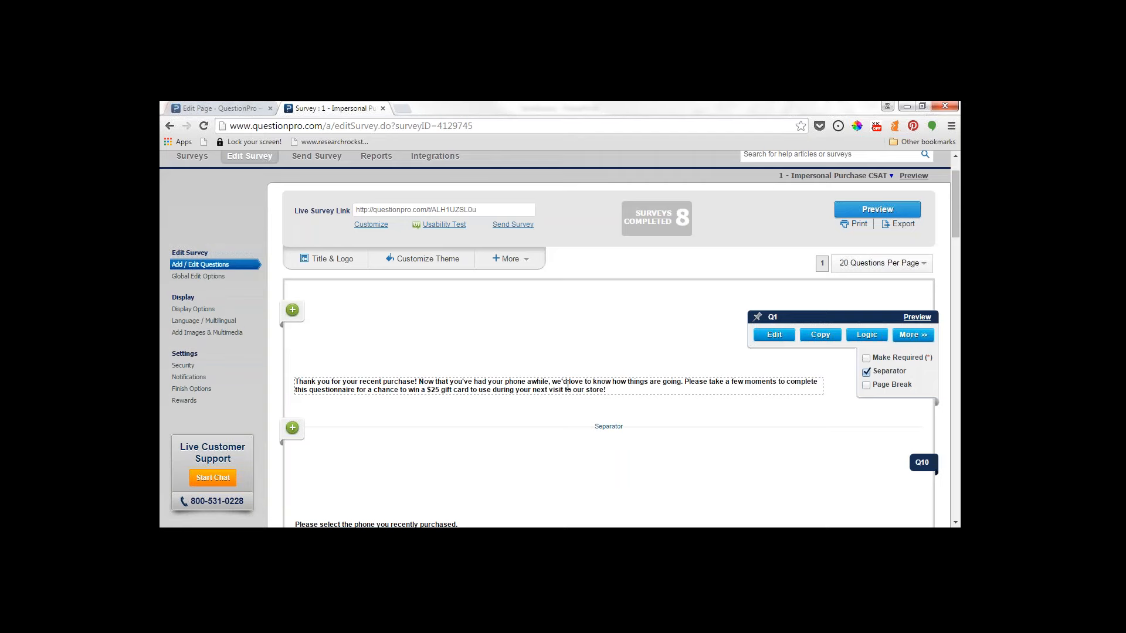
Review the impersonal purchase survey's questions, from the introduction through the contact-information fields at its end
{"action": "scroll", "coordinate": [568, 386], "scroll_direction": "down", "scroll_amount": 1}
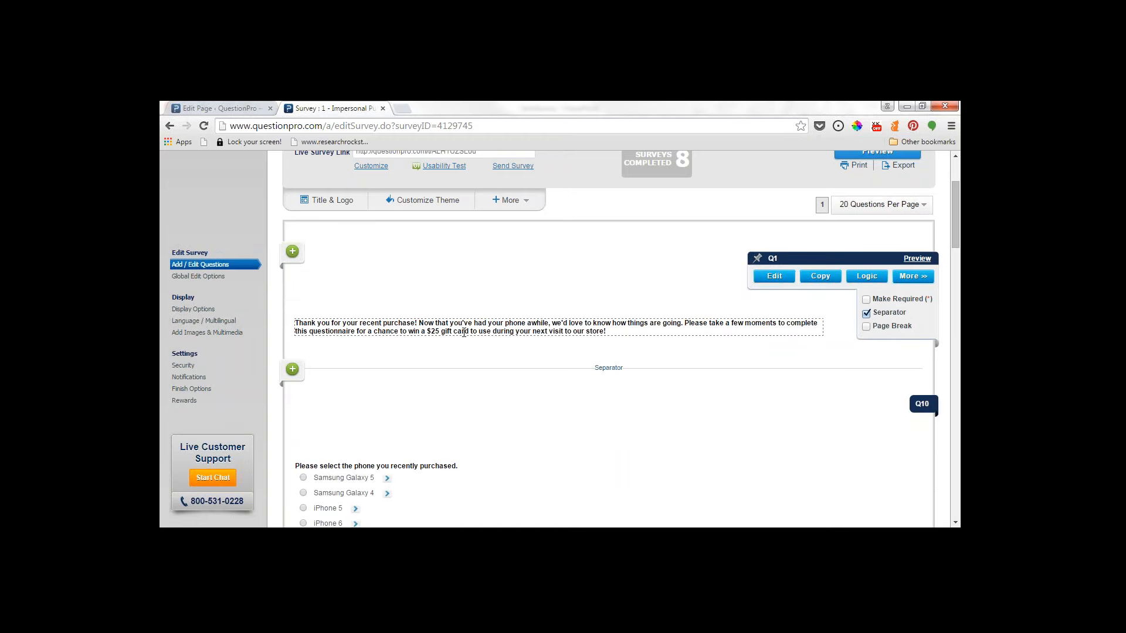
{"action": "scroll", "coordinate": [484, 364], "scroll_direction": "down", "scroll_amount": 4}
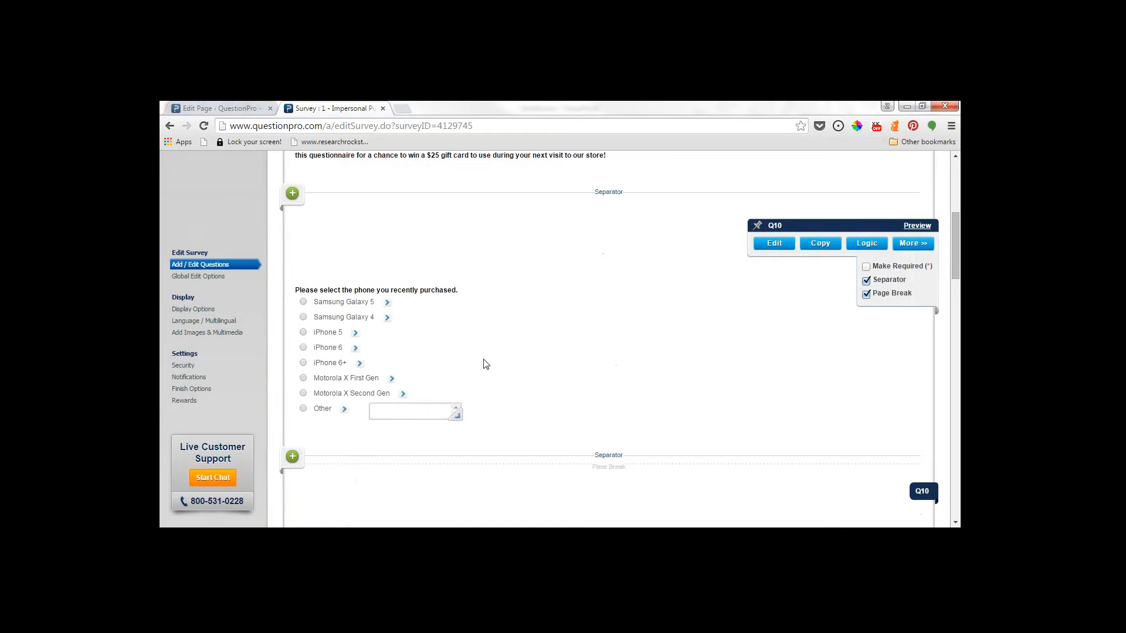
{"action": "scroll", "coordinate": [485, 364], "scroll_direction": "down", "scroll_amount": 6}
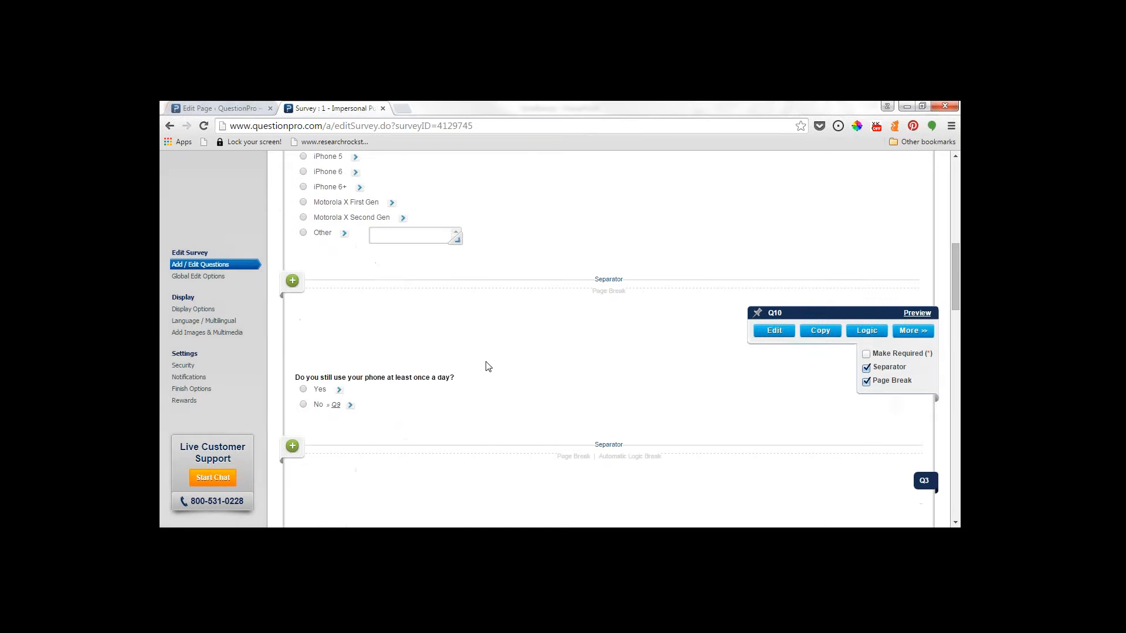
{"action": "scroll", "coordinate": [489, 366], "scroll_direction": "up", "scroll_amount": 1}
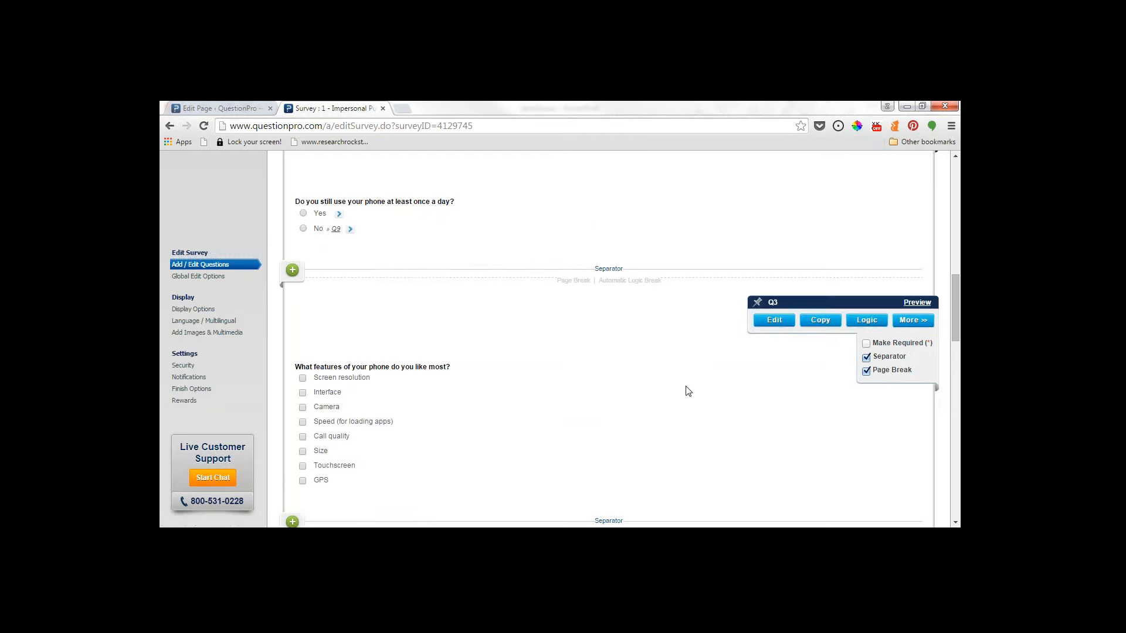
{"action": "scroll", "coordinate": [684, 390], "scroll_direction": "down", "scroll_amount": 4}
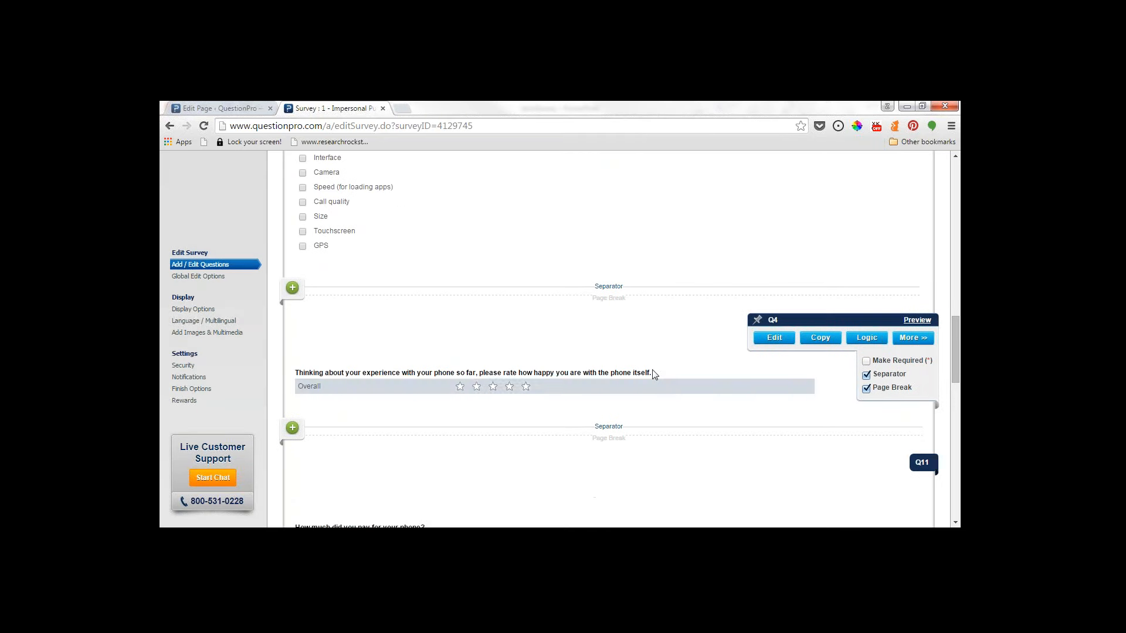
{"action": "scroll", "coordinate": [634, 321], "scroll_direction": "up", "scroll_amount": 2}
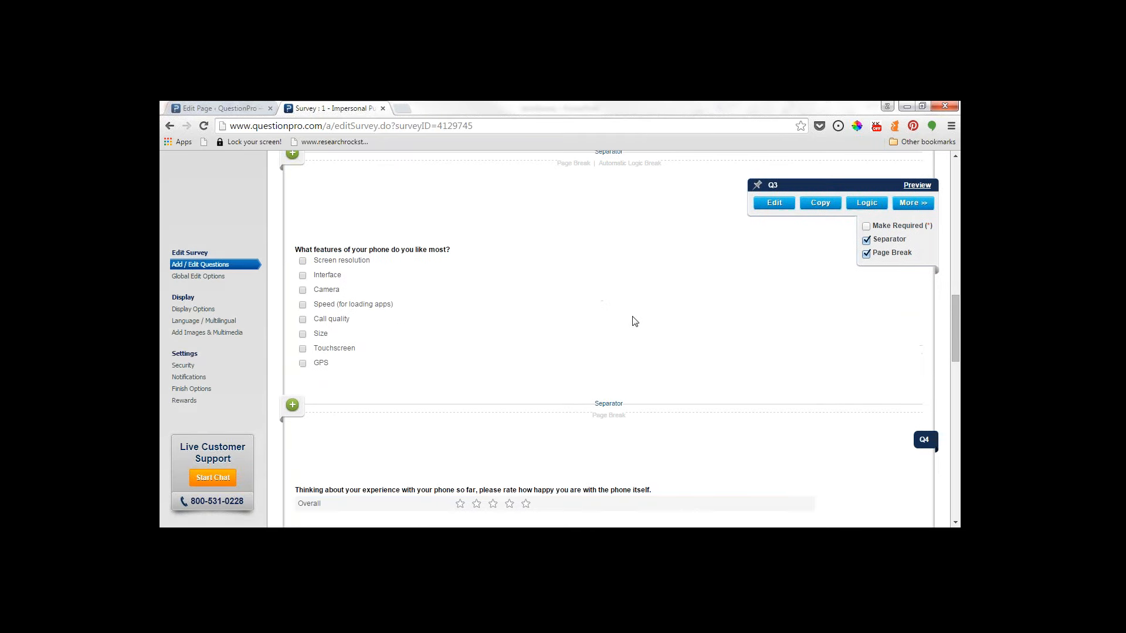
{"action": "scroll", "coordinate": [634, 322], "scroll_direction": "down", "scroll_amount": 8}
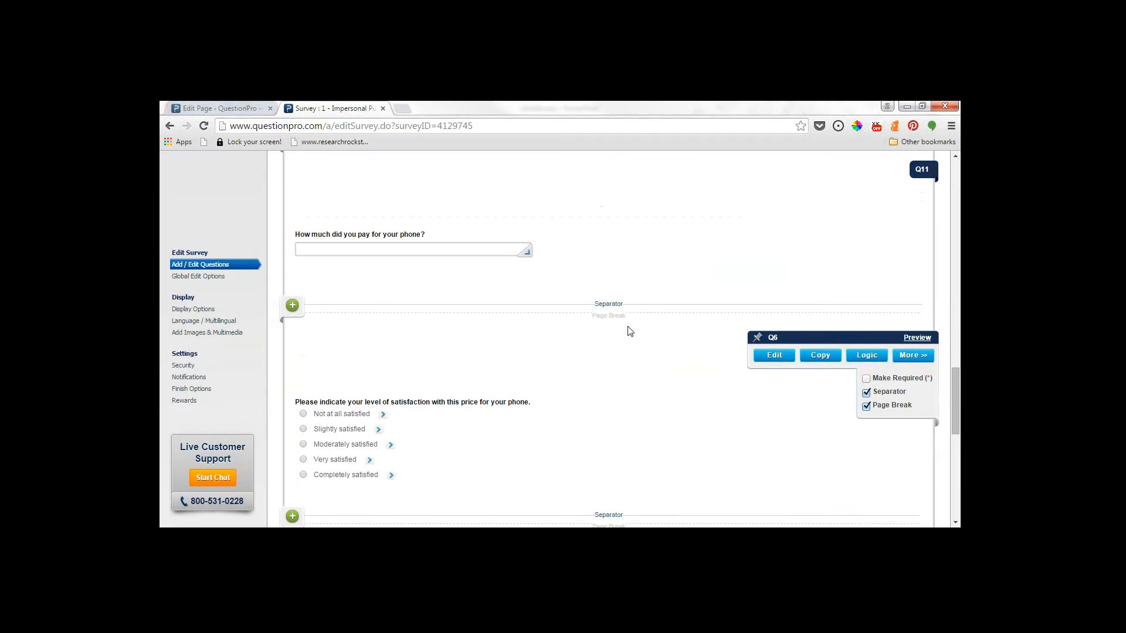
{"action": "scroll", "coordinate": [630, 330], "scroll_direction": "down", "scroll_amount": 6}
{"action": "scroll", "coordinate": [629, 332], "scroll_direction": "down", "scroll_amount": 2}
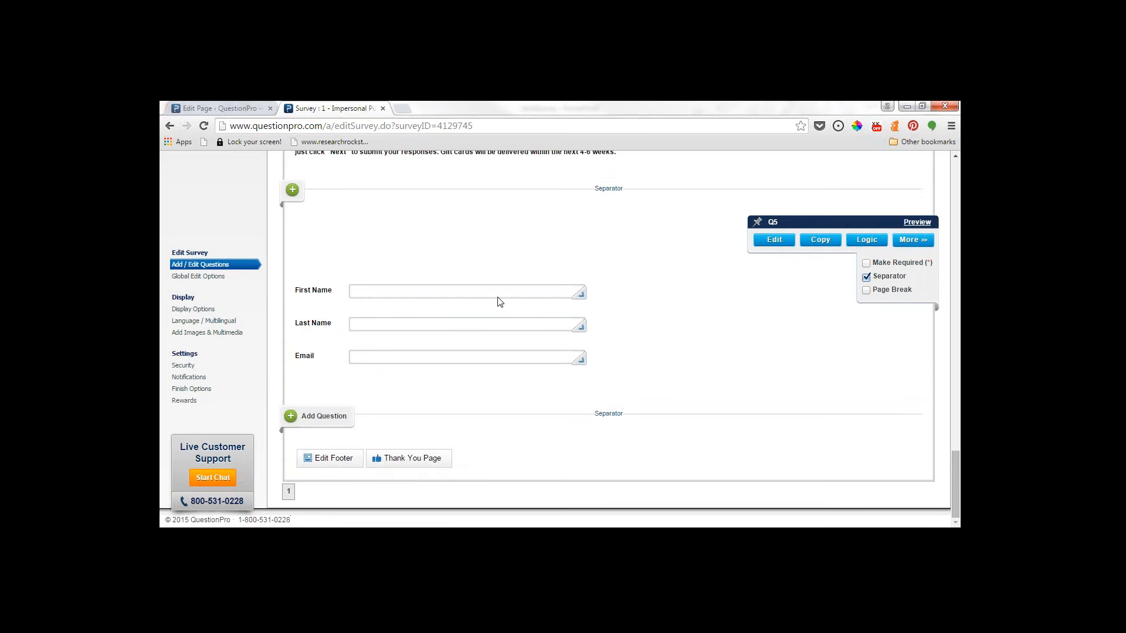
{"action": "scroll", "coordinate": [721, 315], "scroll_direction": "up", "scroll_amount": 2}
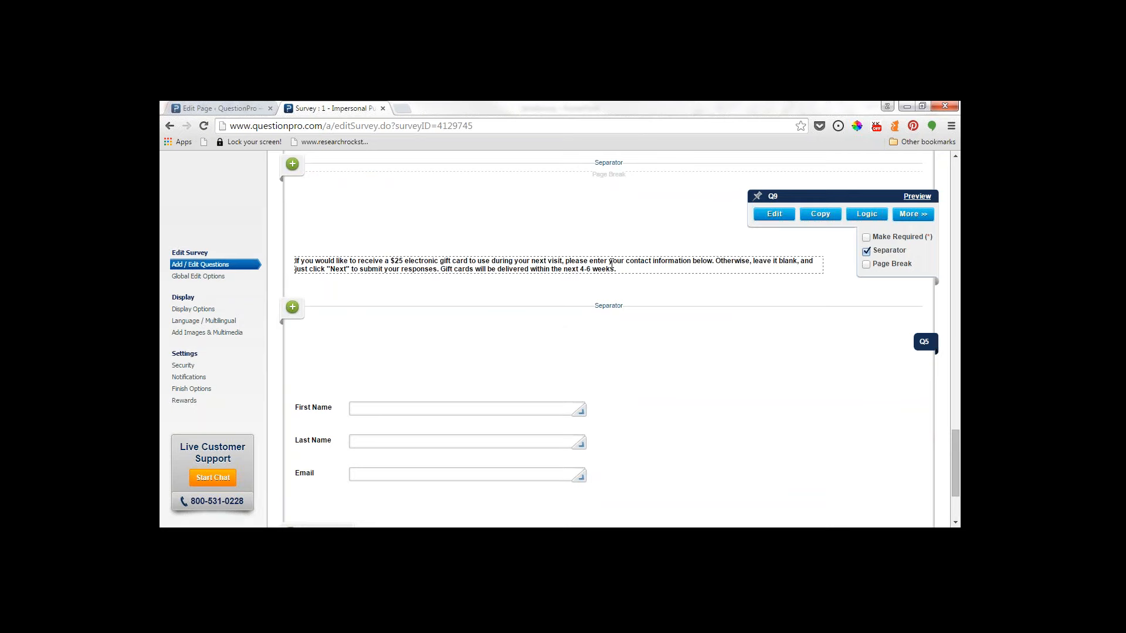
{"action": "scroll", "coordinate": [666, 331], "scroll_direction": "up", "scroll_amount": 6}
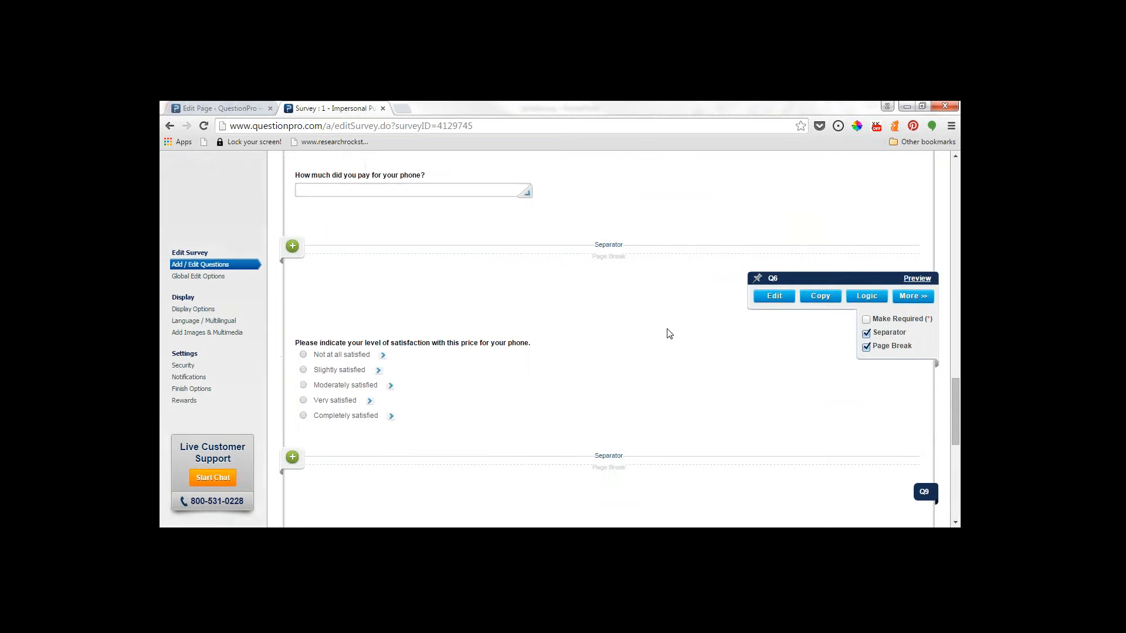
{"action": "scroll", "coordinate": [669, 334], "scroll_direction": "up", "scroll_amount": 10}
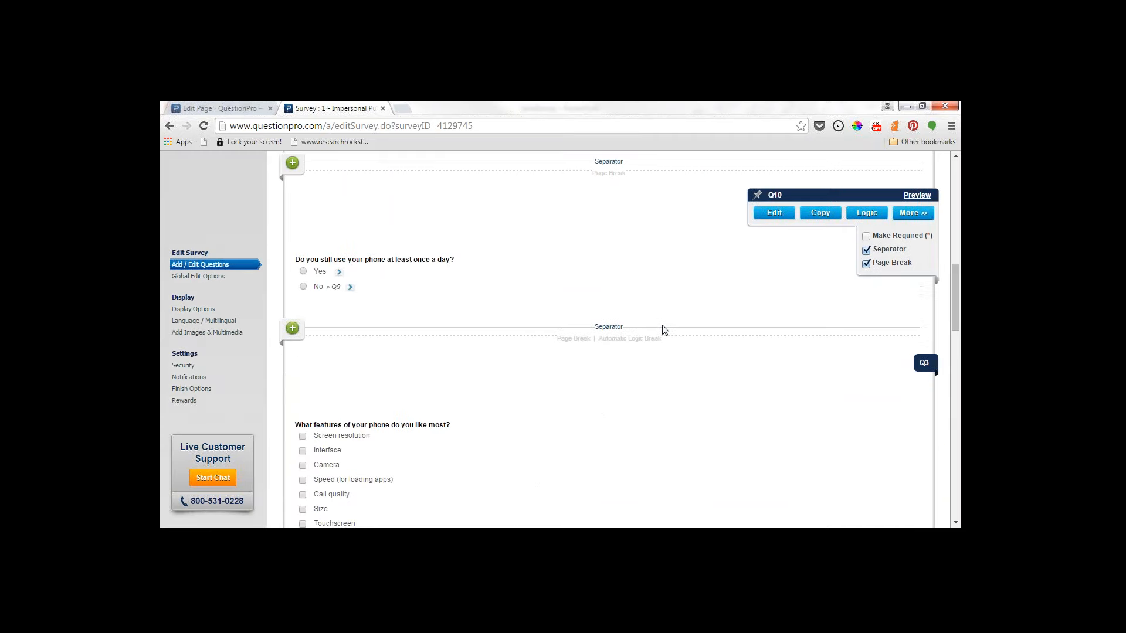
{"action": "scroll", "coordinate": [664, 331], "scroll_direction": "up", "scroll_amount": 6}
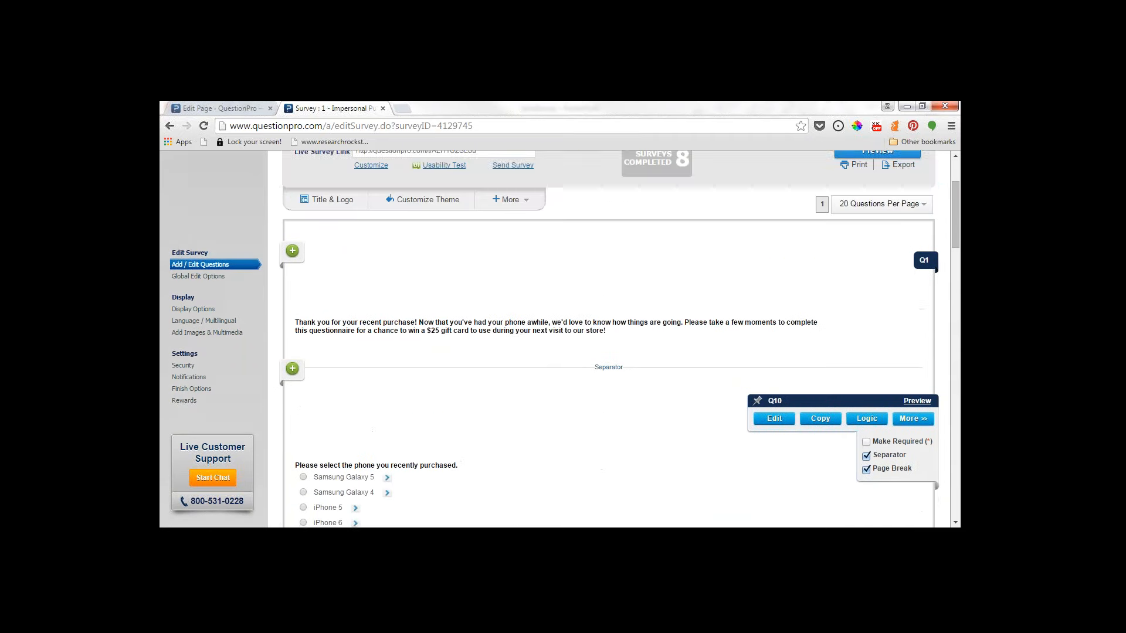
{"action": "scroll", "coordinate": [608, 339], "scroll_direction": "up", "scroll_amount": 2}
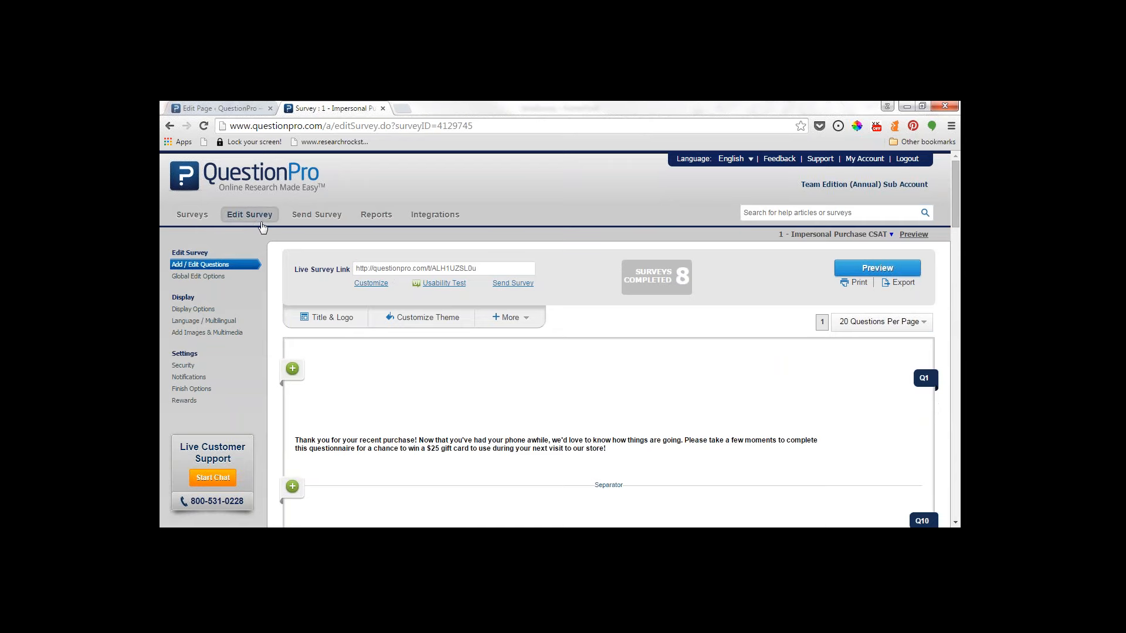
Open the survey "2 - Personalized Purchase CSAT" for editing and go to its preferred-name question
{"action": "left_click", "coordinate": [192, 215]}
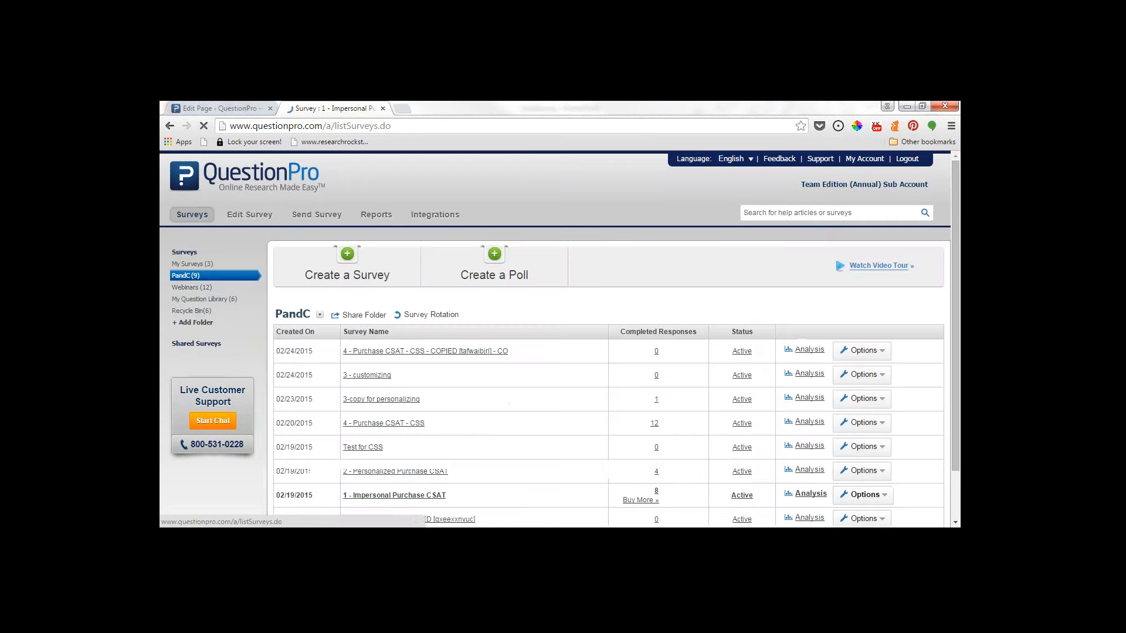
{"action": "scroll", "coordinate": [467, 414], "scroll_direction": "down", "scroll_amount": 2}
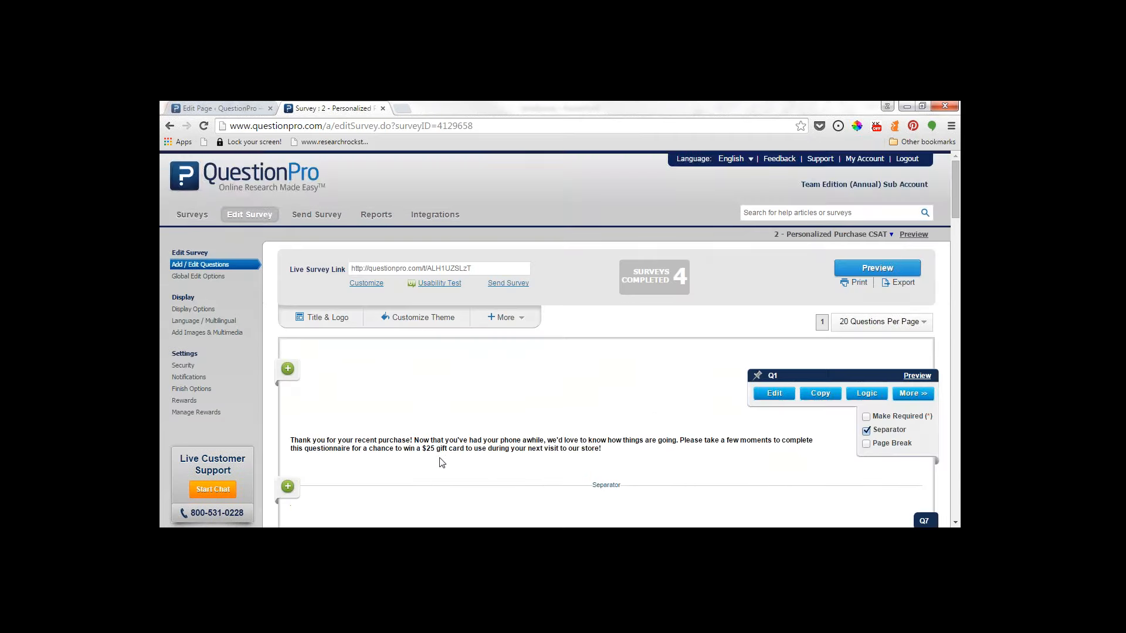
{"action": "scroll", "coordinate": [442, 462], "scroll_direction": "down", "scroll_amount": 2}
{"action": "scroll", "coordinate": [442, 462], "scroll_direction": "down", "scroll_amount": 2}
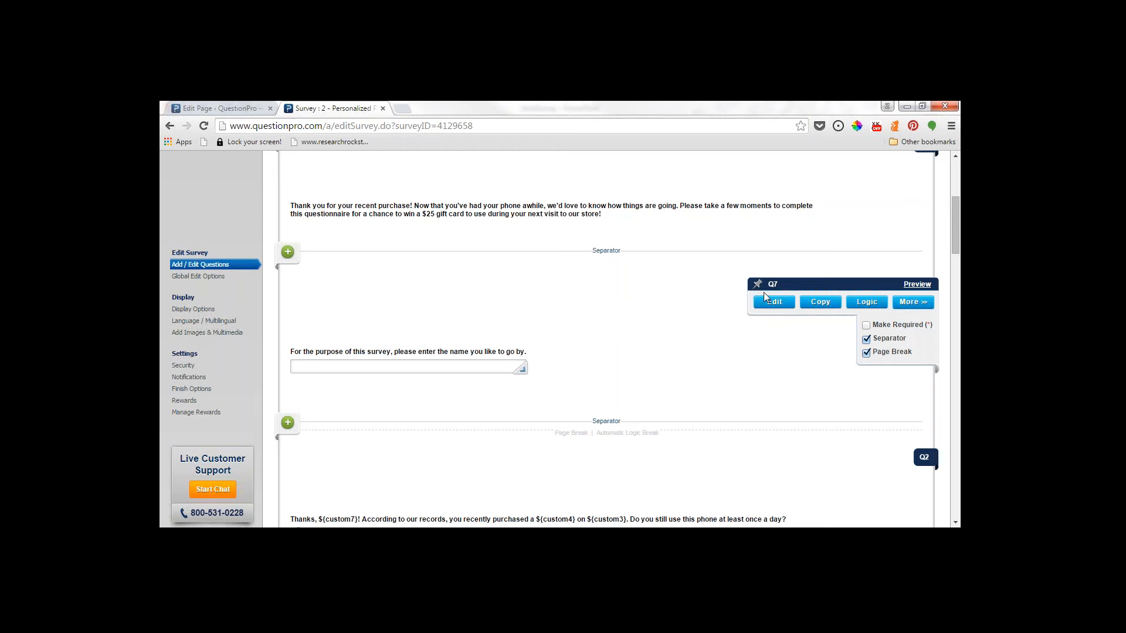
Check the piping variable choices in the preferred-name question's branching logic, keep Custom Variable 7, and save the logic
{"action": "left_click", "coordinate": [867, 302]}
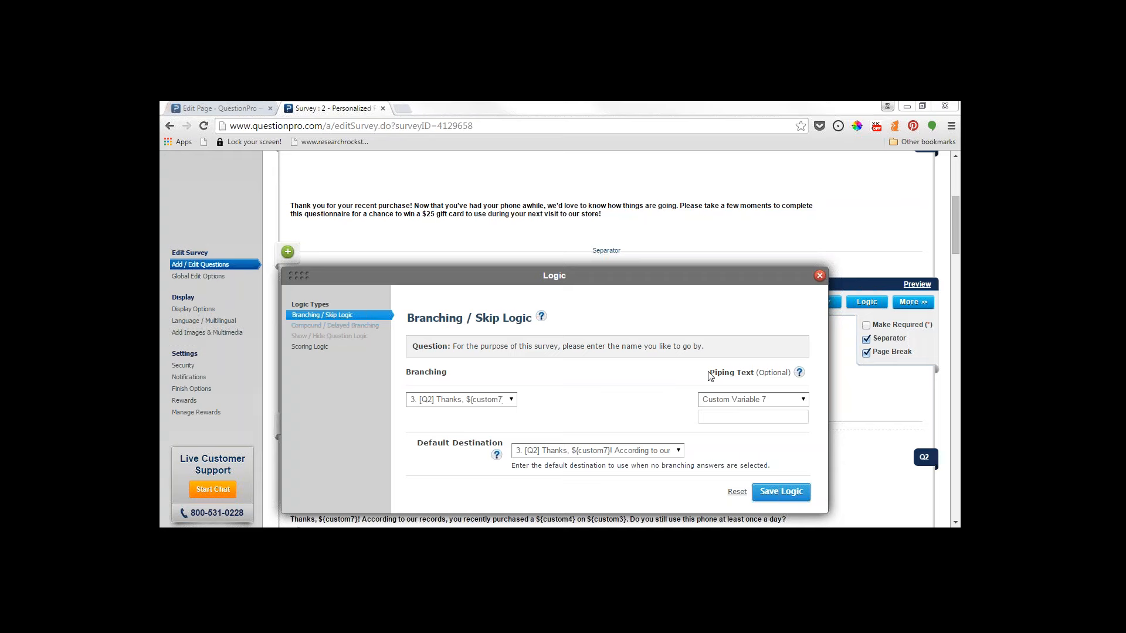
{"action": "left_click", "coordinate": [738, 404]}
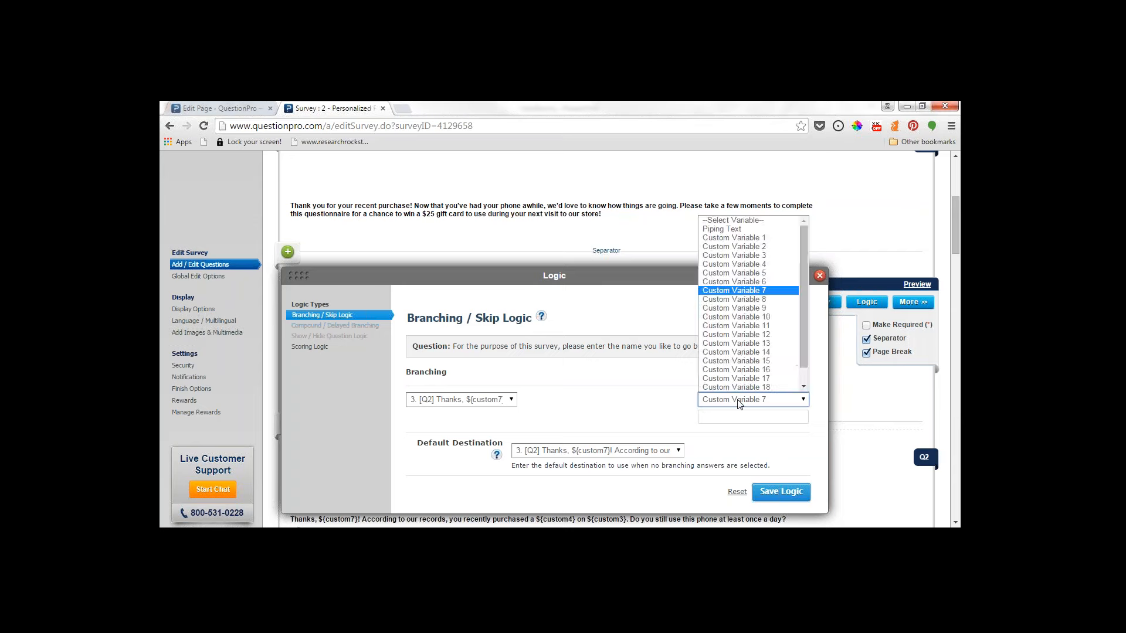
{"action": "left_click", "coordinate": [738, 403]}
{"action": "left_click", "coordinate": [710, 417]}
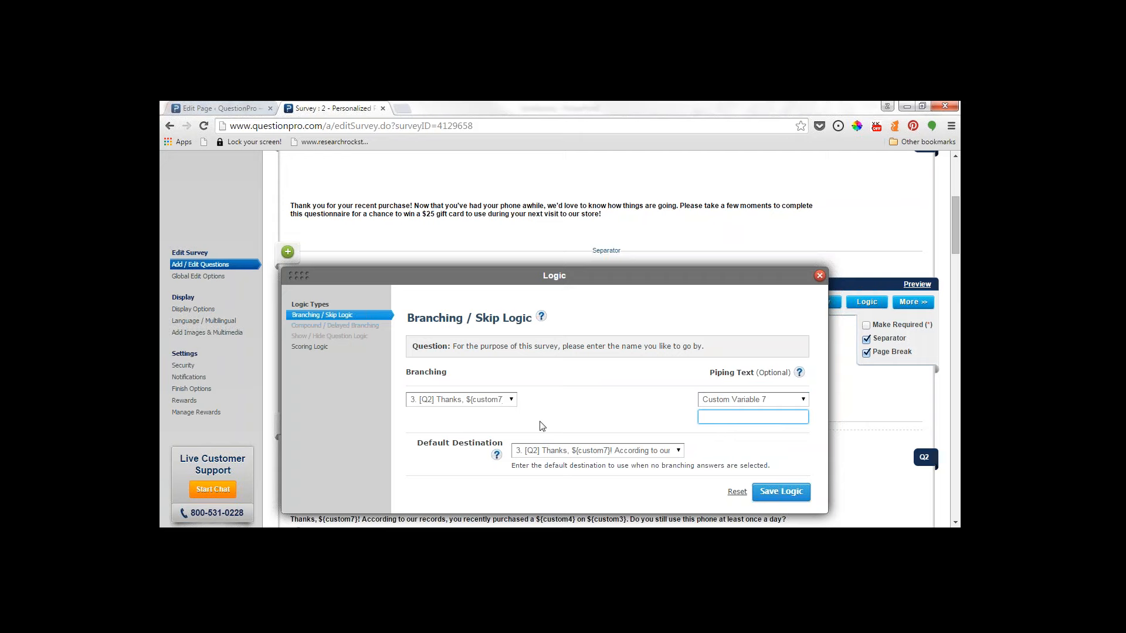
{"action": "left_click", "coordinate": [777, 489]}
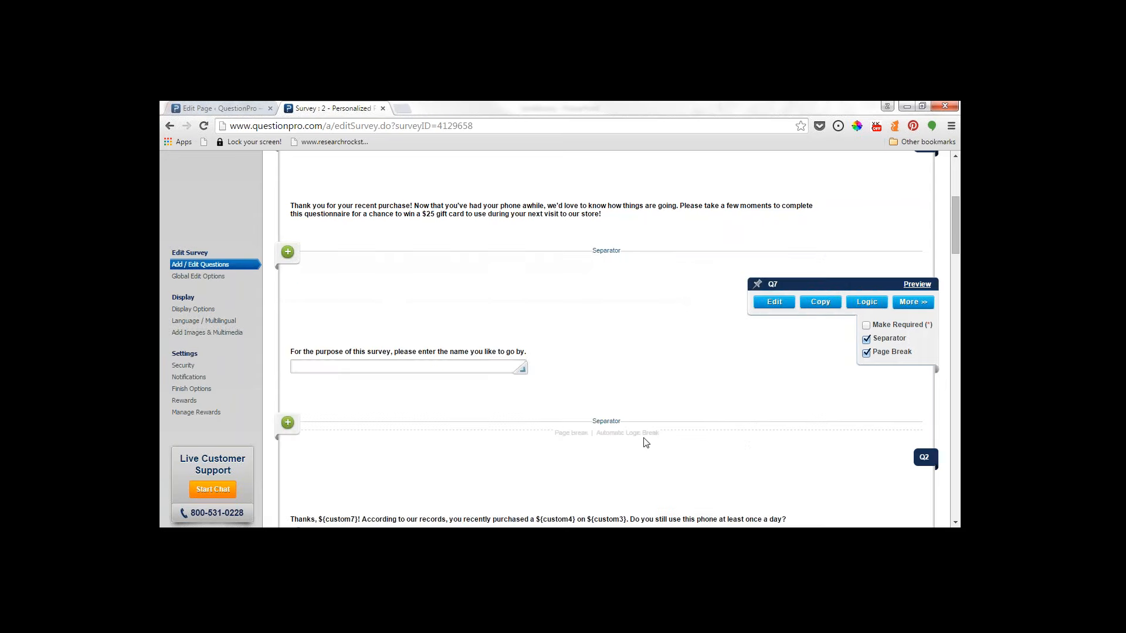
Examine the ${custom7} placeholder in the text of the question about using the phone at least once a day
{"action": "scroll", "coordinate": [644, 443], "scroll_direction": "down", "scroll_amount": 3}
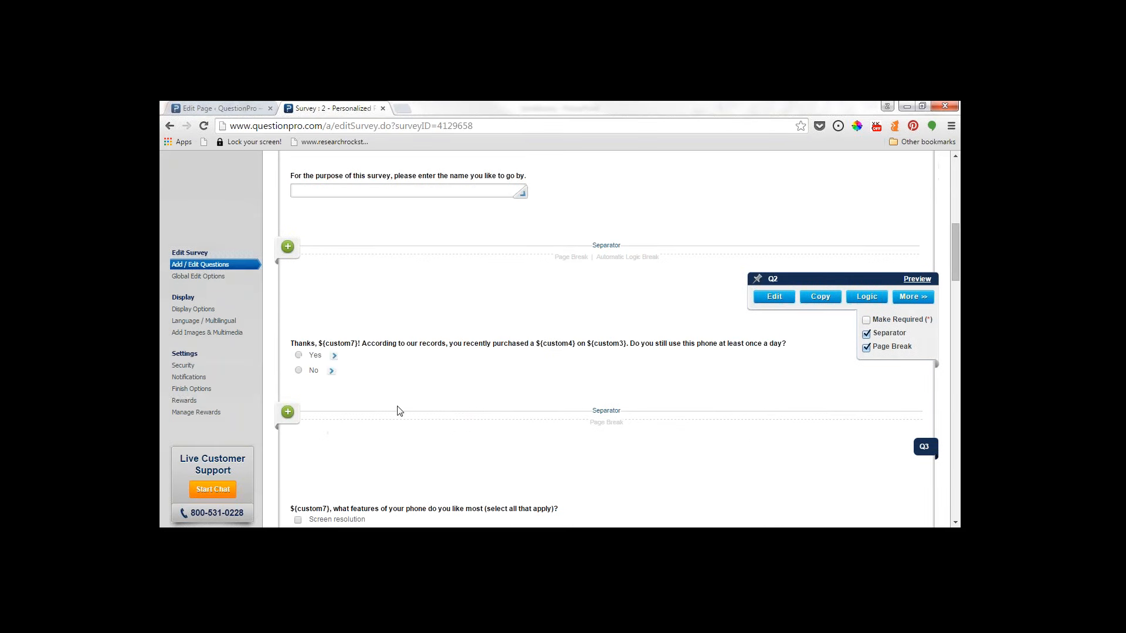
{"action": "left_click", "coordinate": [357, 345]}
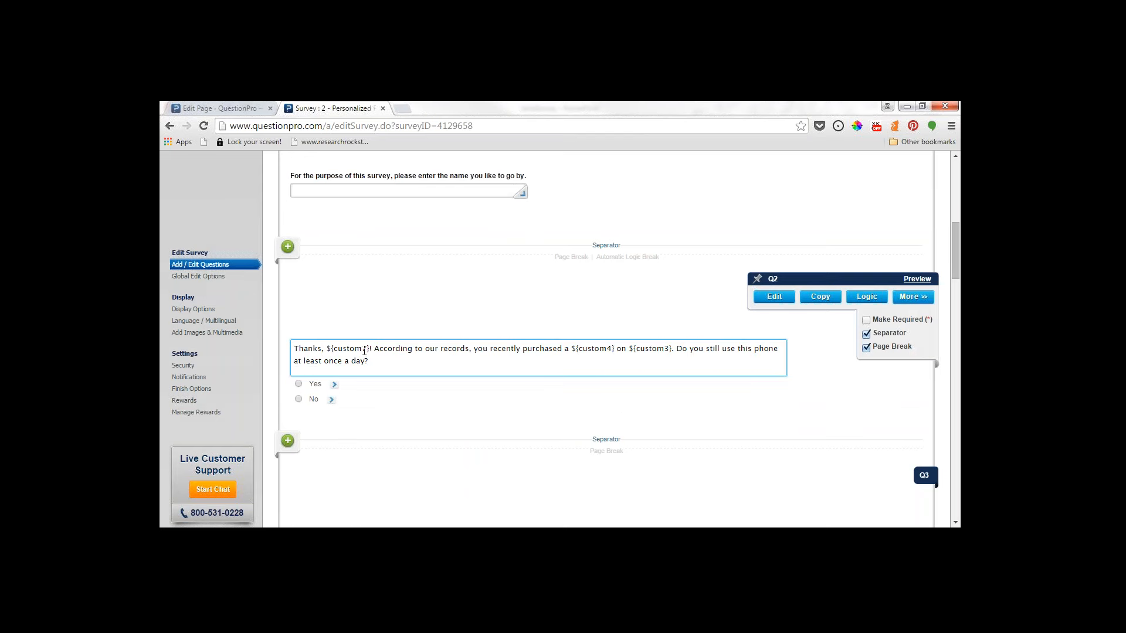
{"action": "type", "text": "7"}
{"action": "left_click_drag", "start_coordinate": [332, 349], "coordinate": [337, 355]}
{"action": "left_click_drag", "start_coordinate": [366, 350], "coordinate": [370, 350]}
{"action": "left_click", "coordinate": [590, 360]}
Go to the survey's sending options and open the management page for email lists
{"action": "scroll", "coordinate": [538, 375], "scroll_direction": "up", "scroll_amount": 7}
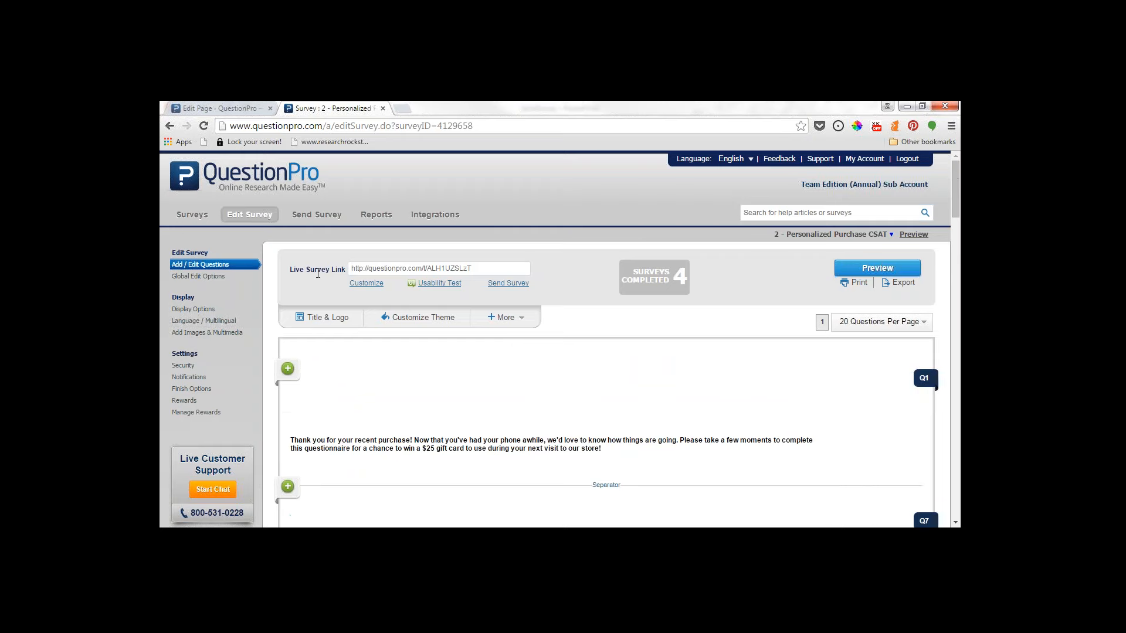
{"action": "left_click", "coordinate": [334, 214]}
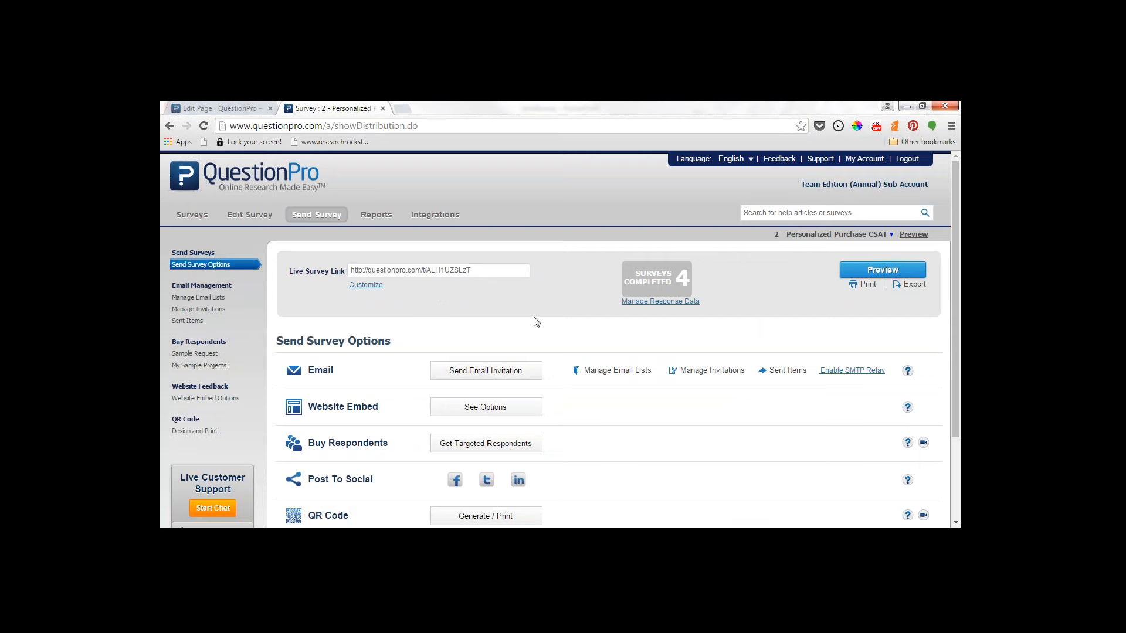
{"action": "left_click", "coordinate": [630, 371]}
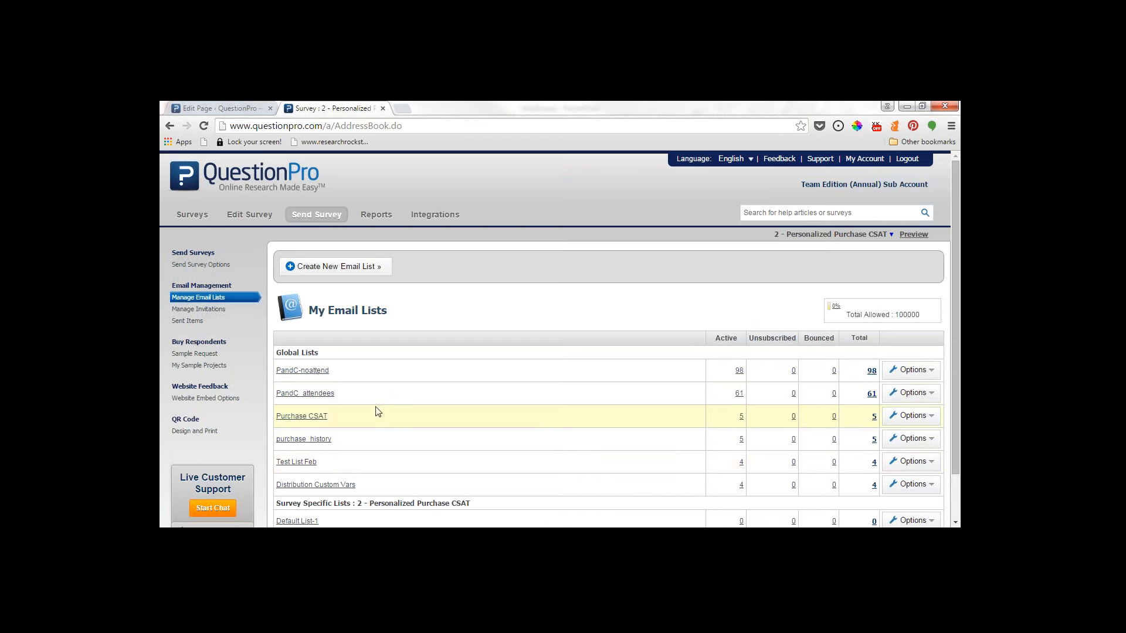
Start a new email list named "March Purchase History" with the list type Global List
{"action": "left_click", "coordinate": [353, 275]}
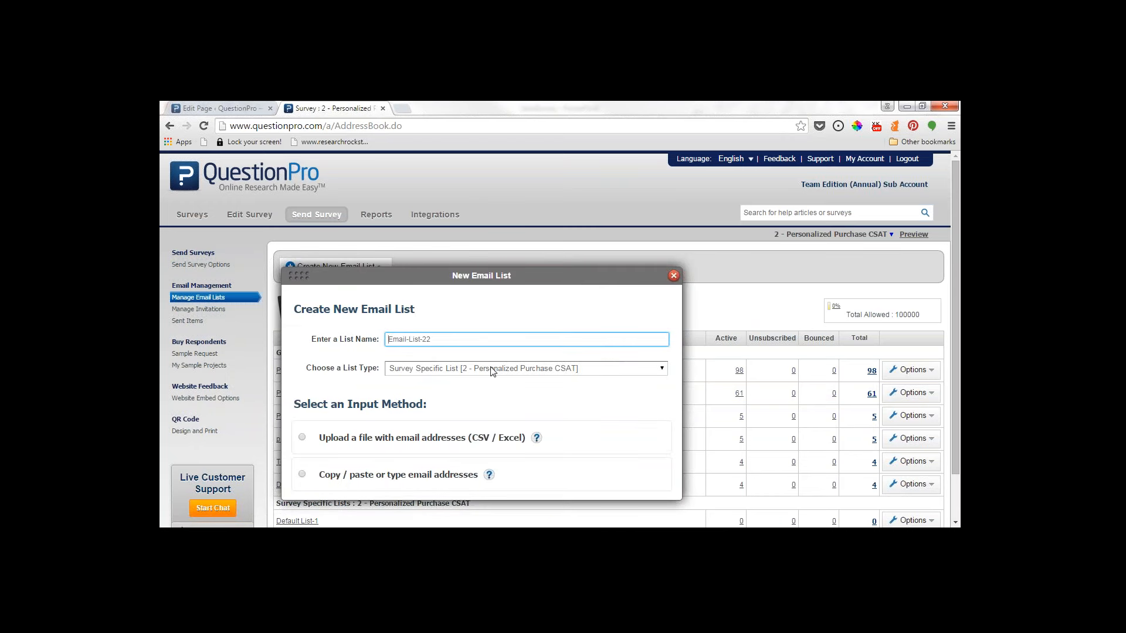
{"action": "key", "text": "ctrl+a"}
{"action": "type", "text": "March Purchase History"}
{"action": "left_click", "coordinate": [464, 370]}
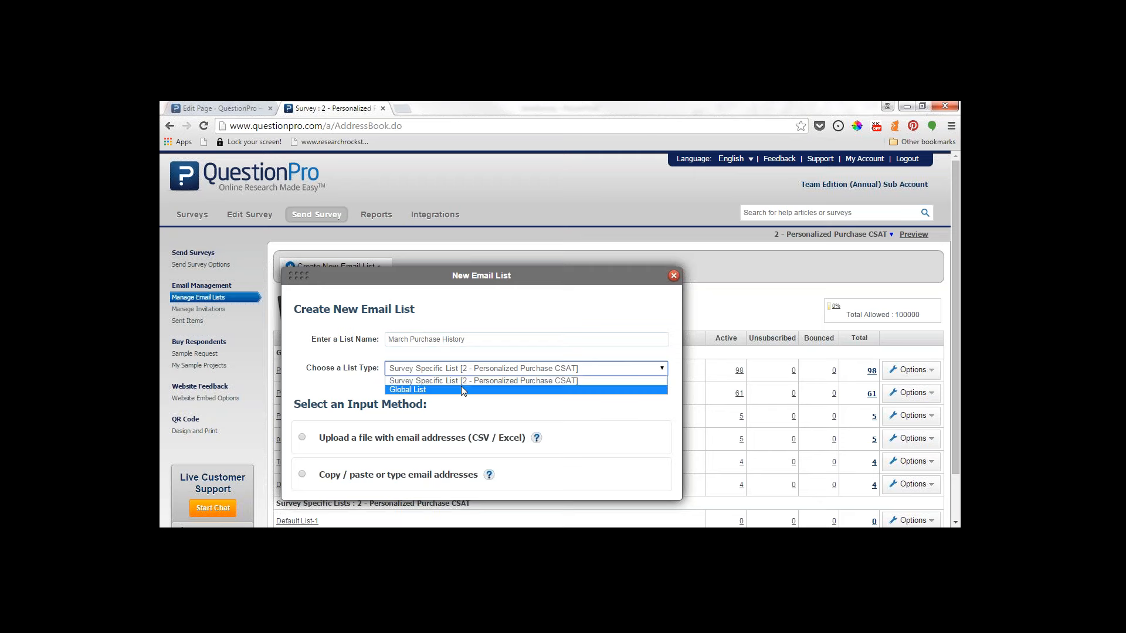
{"action": "left_click", "coordinate": [461, 389]}
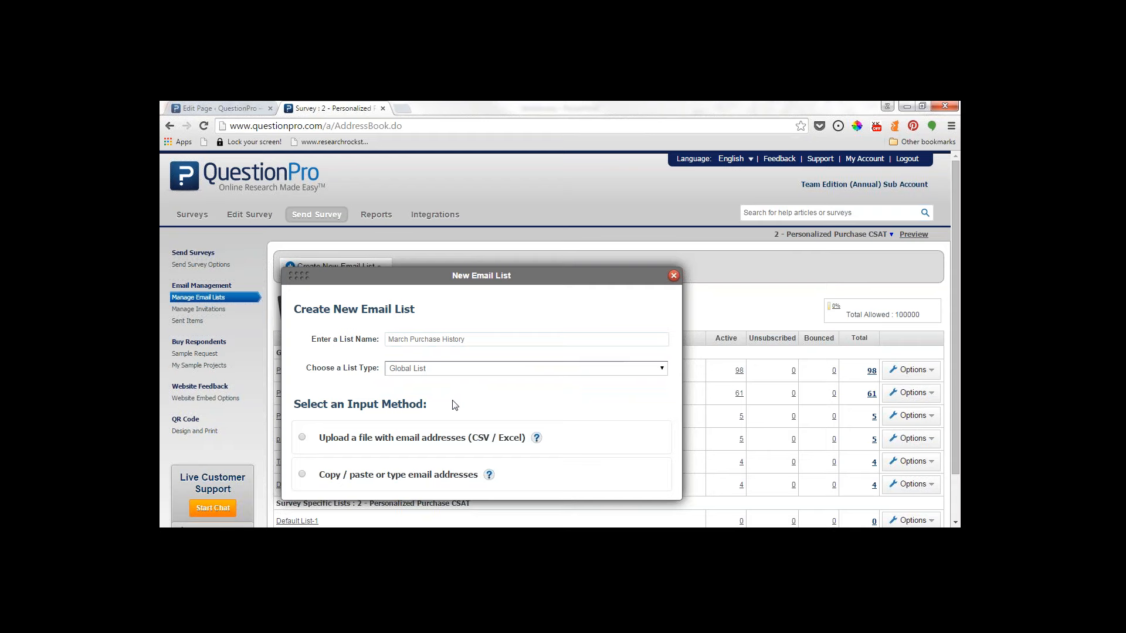
Choose CSV/Excel file upload as the input method, with the file format "EmailAddress,Field 1,Field 2,...Upto 255 variables etc"
{"action": "scroll", "coordinate": [454, 405], "scroll_direction": "down", "scroll_amount": 1}
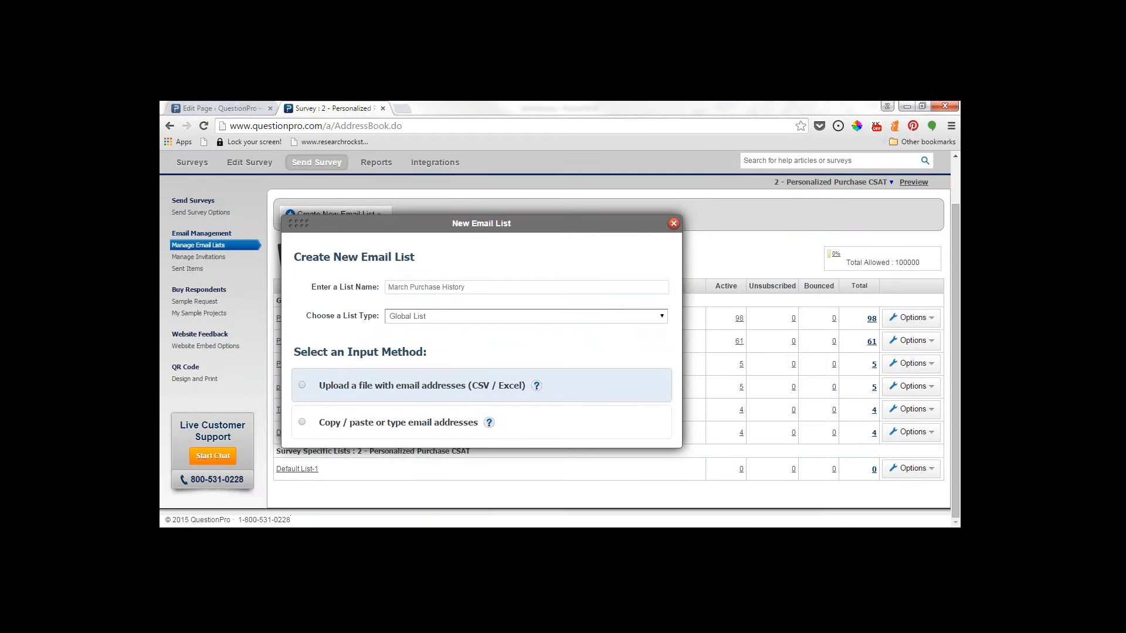
{"action": "left_click", "coordinate": [338, 392]}
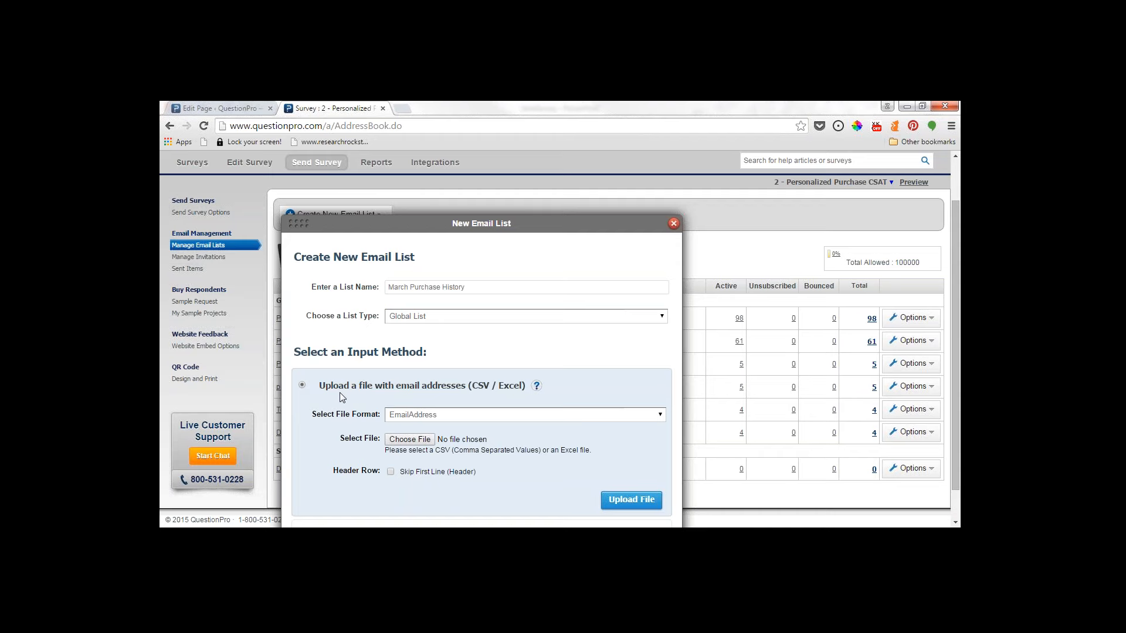
{"action": "scroll", "coordinate": [341, 398], "scroll_direction": "down", "scroll_amount": 1}
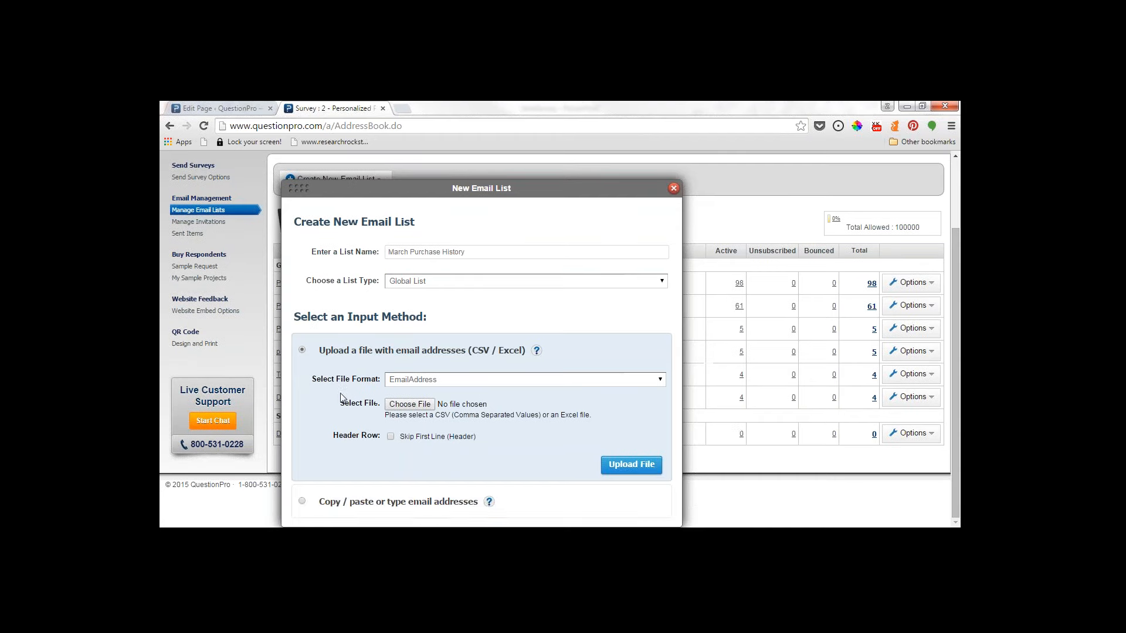
{"action": "left_click", "coordinate": [376, 501]}
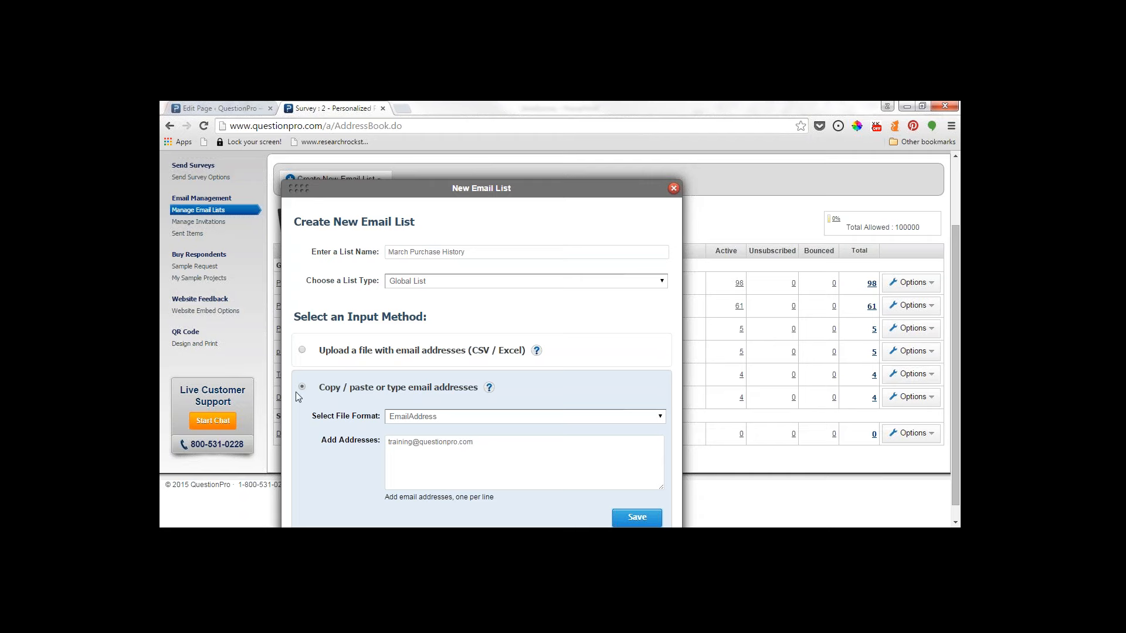
{"action": "left_click", "coordinate": [386, 355]}
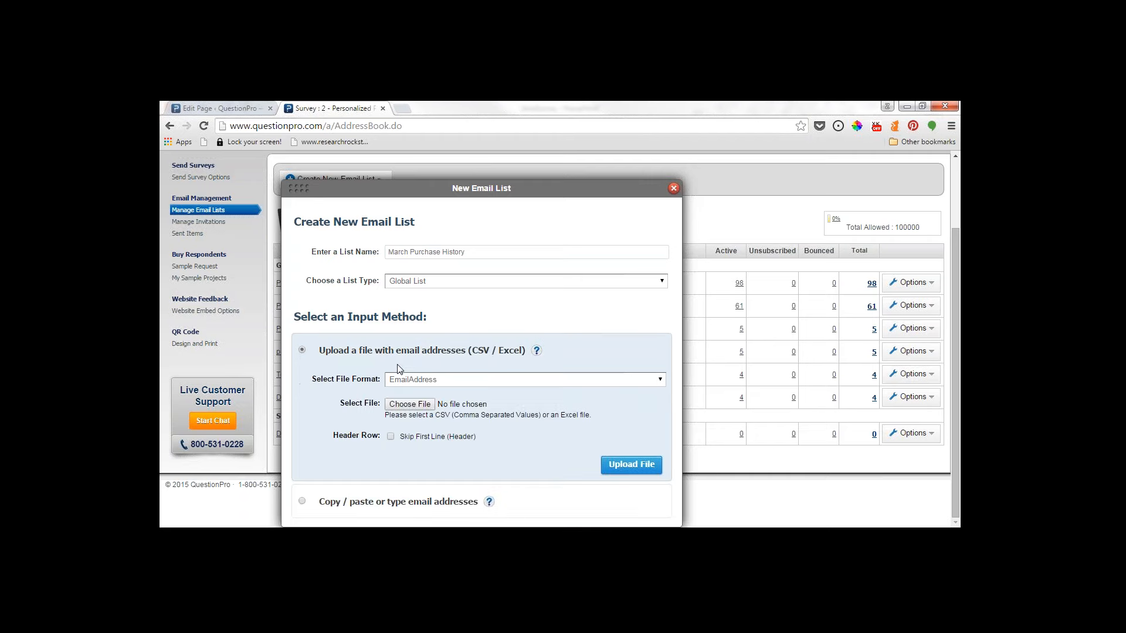
{"action": "left_click", "coordinate": [459, 381]}
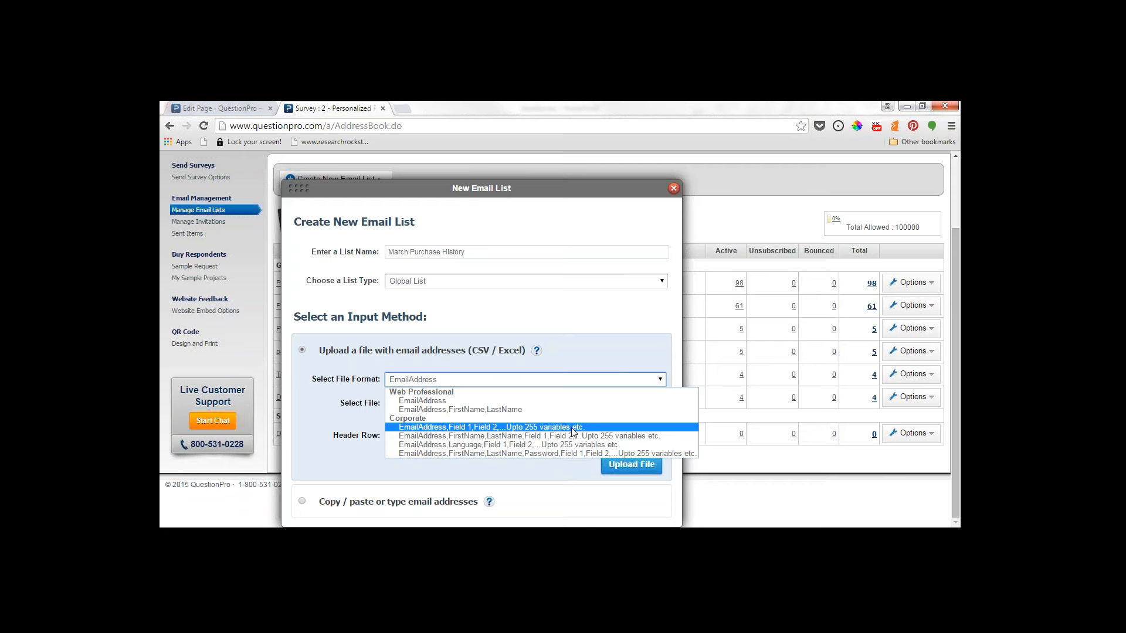
{"action": "left_click", "coordinate": [572, 429]}
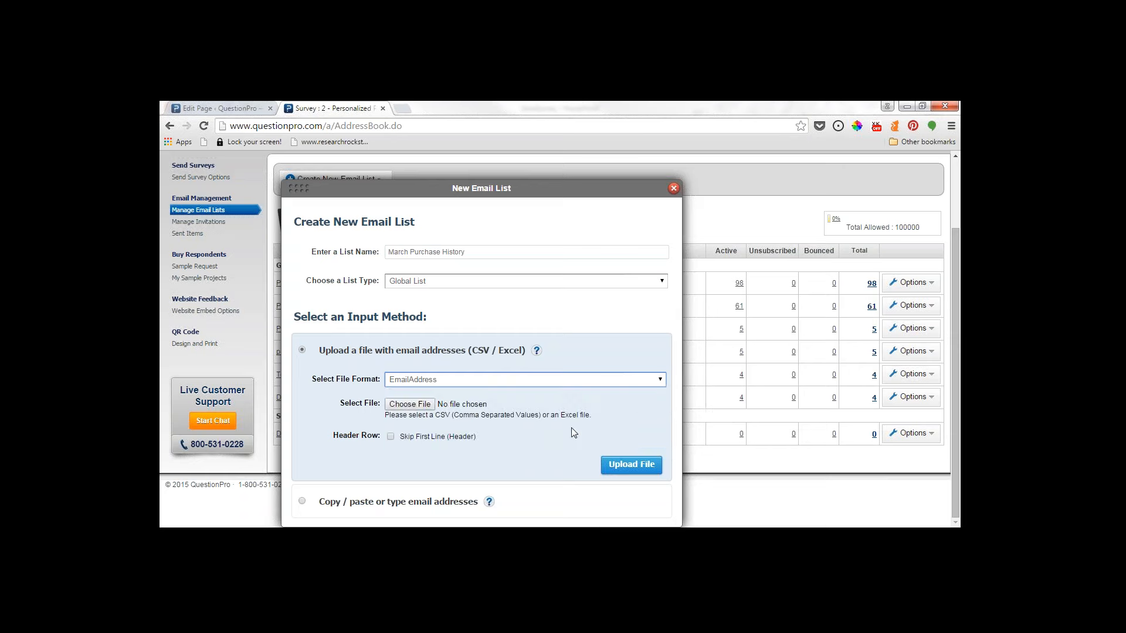
Select the Purchase_History Excel file from the Webinars folder in Google Drive as the file to upload
{"action": "left_click", "coordinate": [408, 406]}
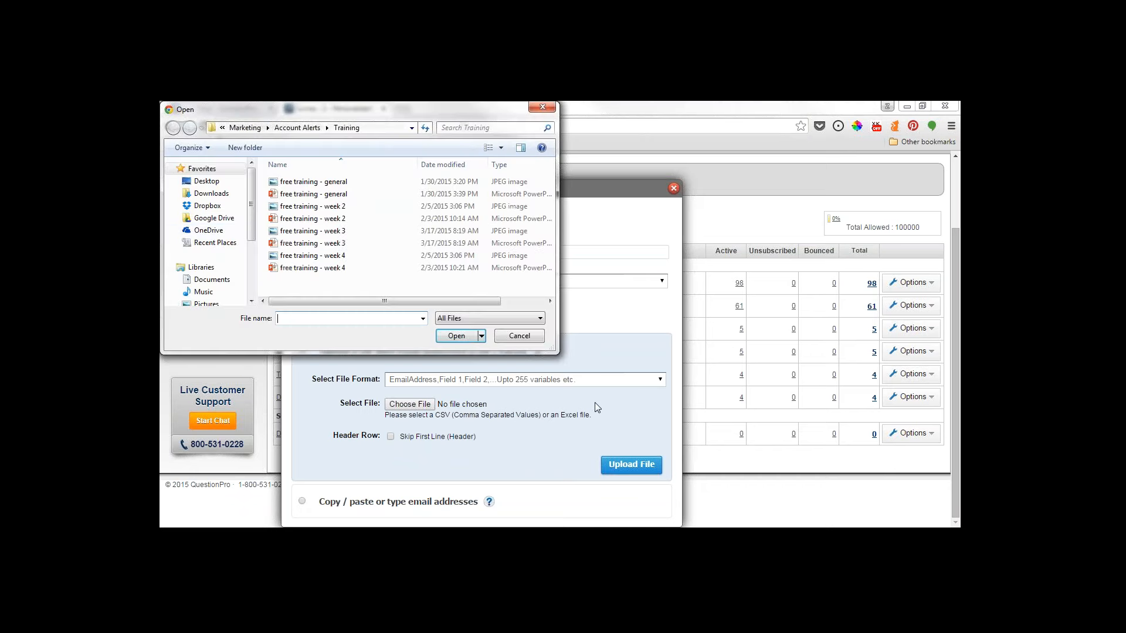
{"action": "left_click", "coordinate": [217, 220]}
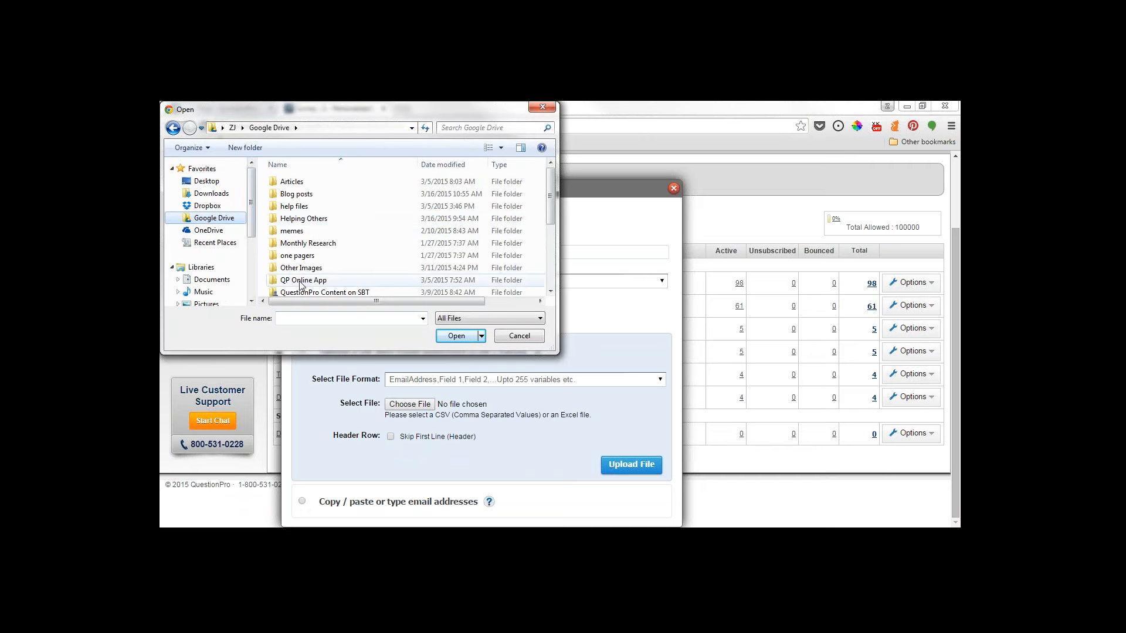
{"action": "scroll", "coordinate": [315, 273], "scroll_direction": "down", "scroll_amount": 3}
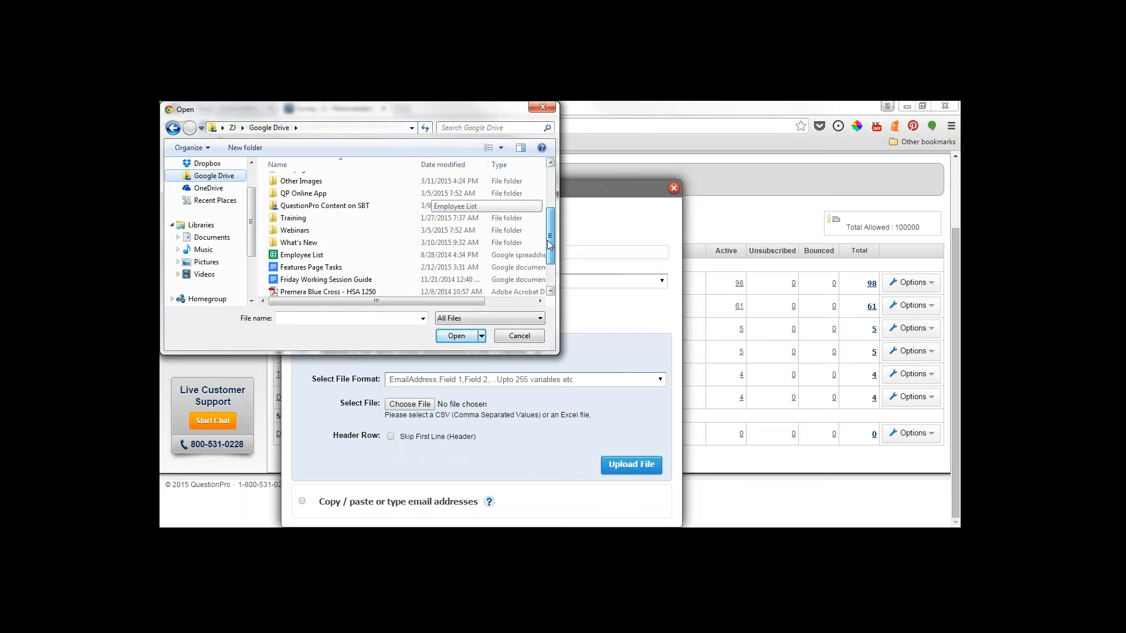
{"action": "double_click", "coordinate": [352, 230]}
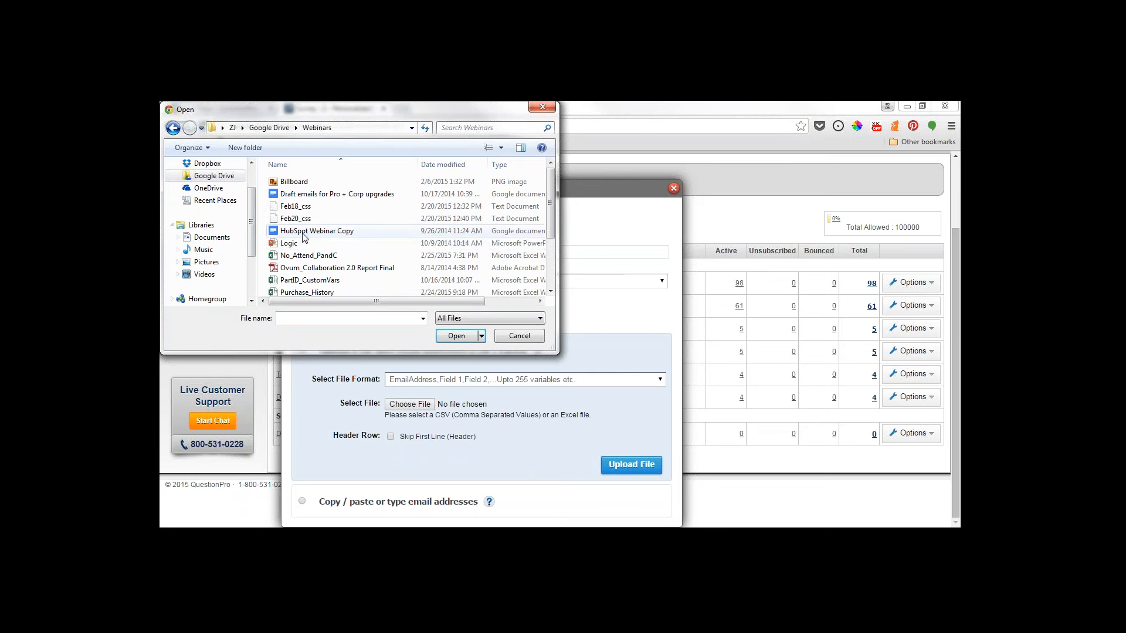
{"action": "left_click", "coordinate": [360, 292]}
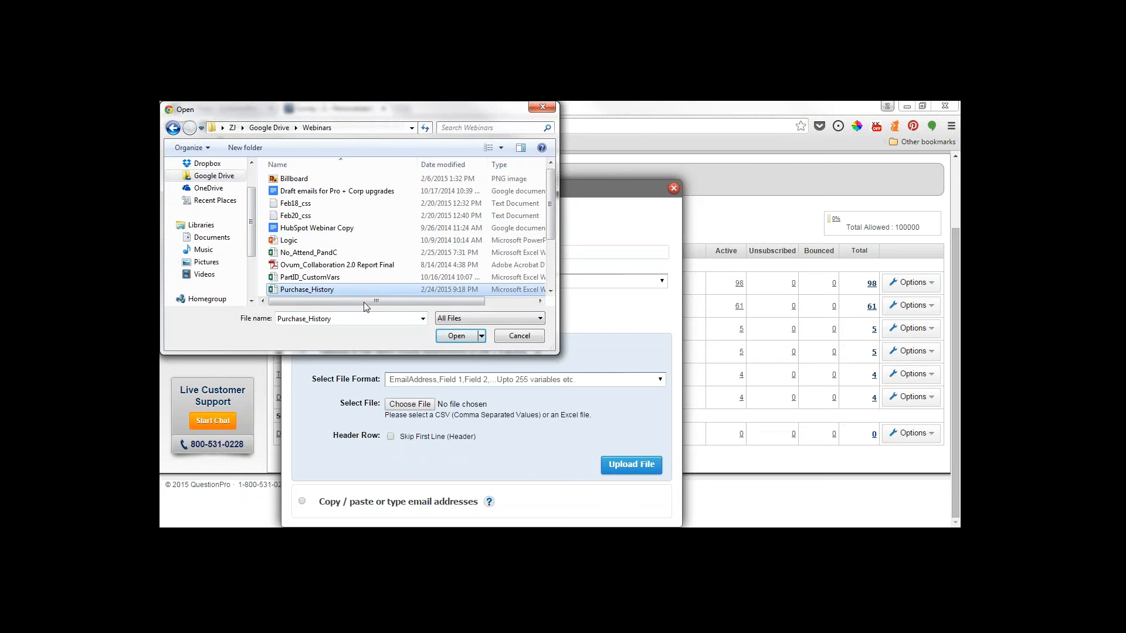
{"action": "left_click", "coordinate": [453, 338]}
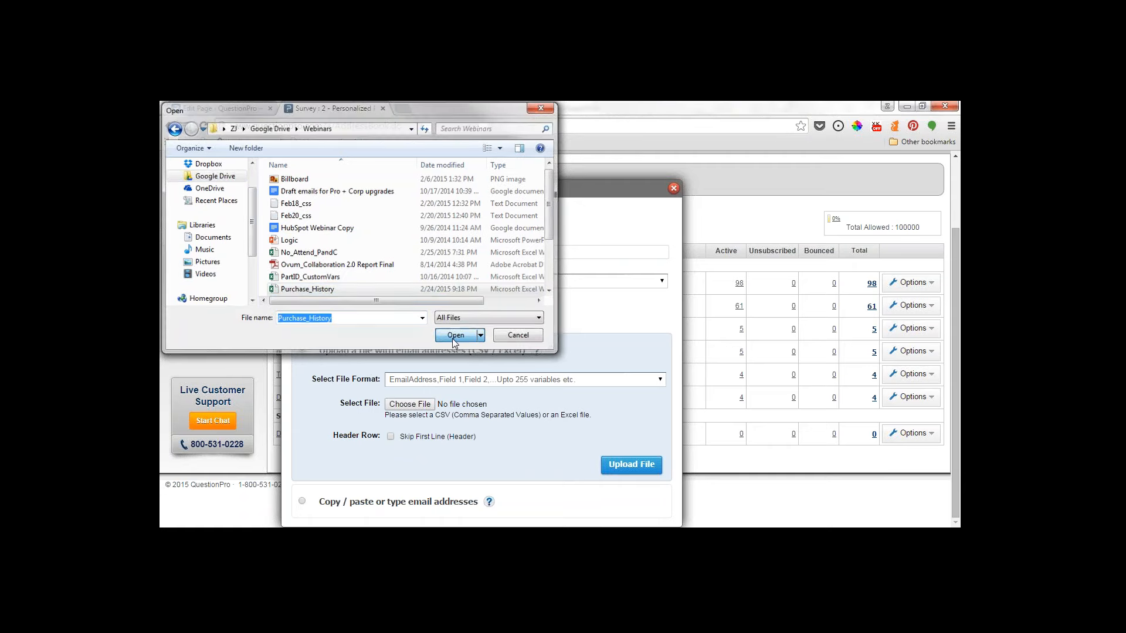
Upload the selected file with its header line skipped, review the imported data and finish creating the list
{"action": "left_click", "coordinate": [390, 437]}
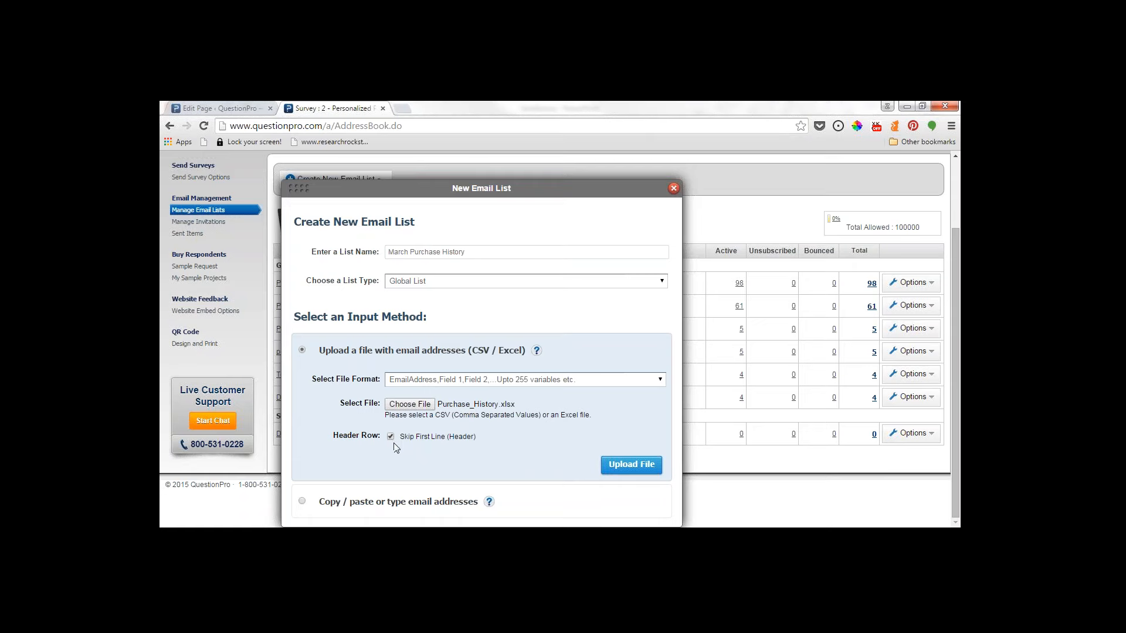
{"action": "left_click", "coordinate": [619, 465]}
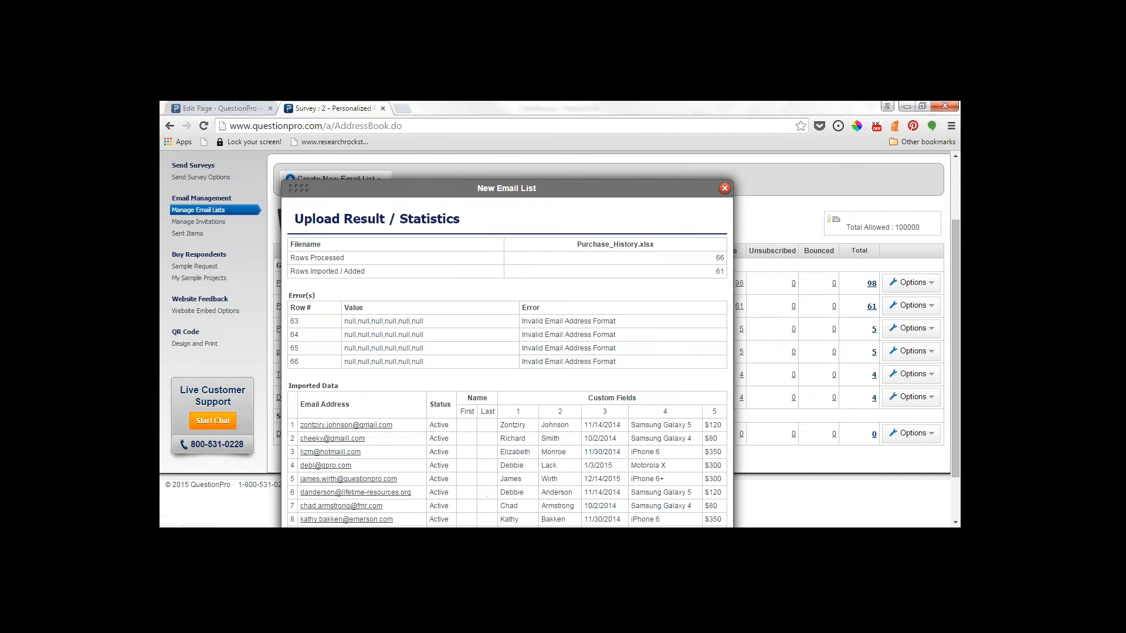
{"action": "left_click_drag", "start_coordinate": [492, 189], "coordinate": [498, 125]}
{"action": "scroll", "coordinate": [508, 397], "scroll_direction": "down", "scroll_amount": 1}
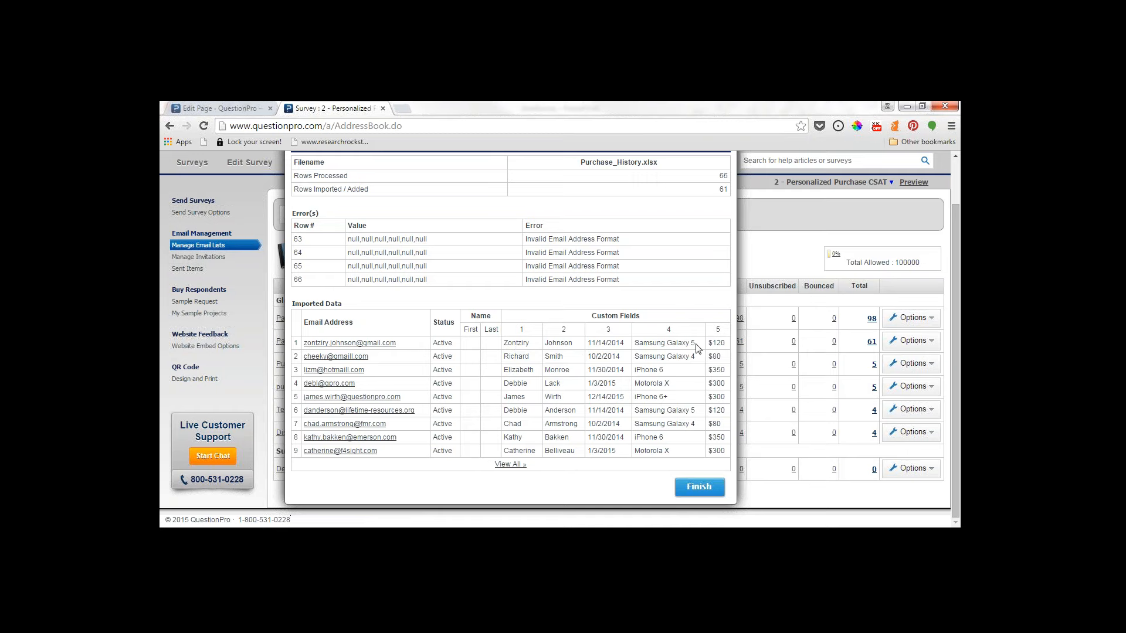
{"action": "left_click", "coordinate": [689, 493]}
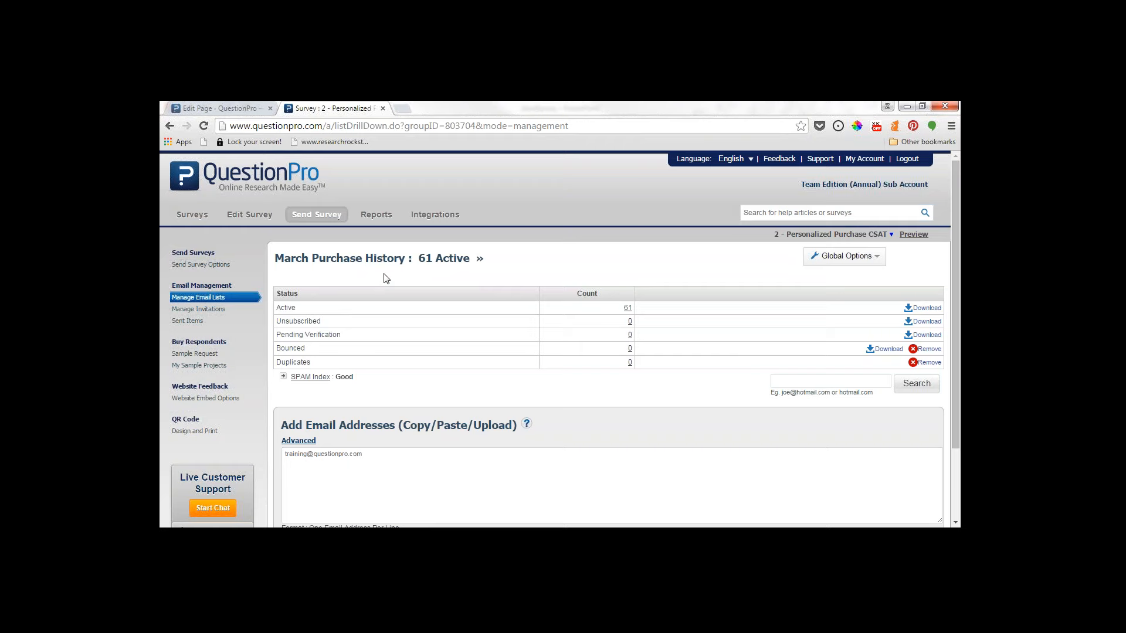
Return to editing the survey and examine the ${custom4} and ${custom3} placeholders in the question about daily phone use
{"action": "left_click", "coordinate": [249, 214]}
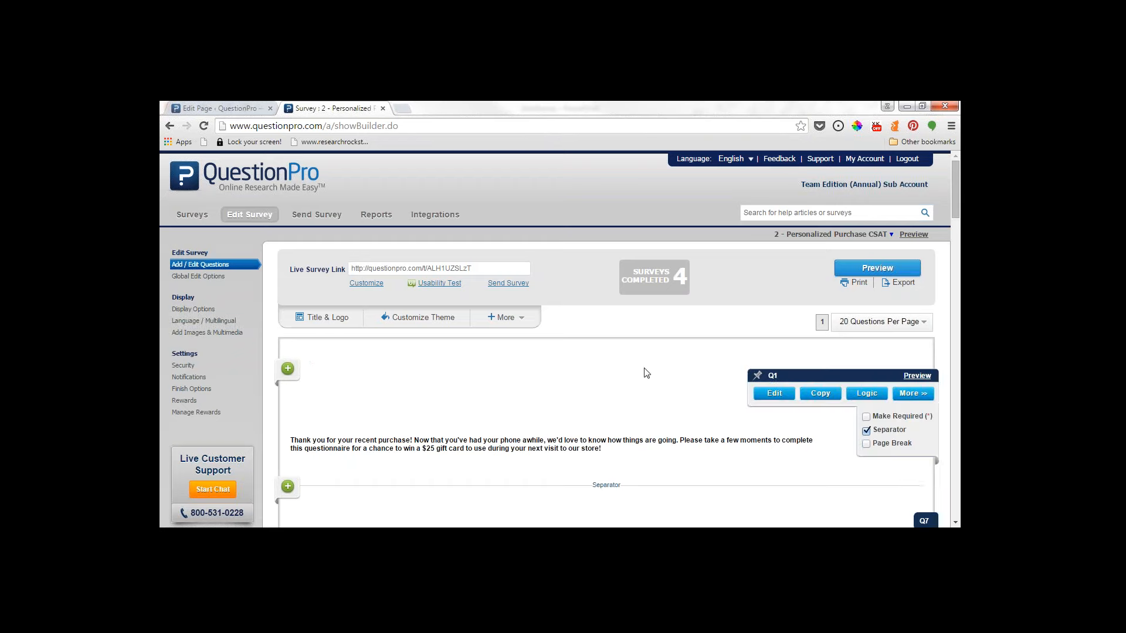
{"action": "scroll", "coordinate": [648, 375], "scroll_direction": "down", "scroll_amount": 4}
{"action": "scroll", "coordinate": [639, 384], "scroll_direction": "down", "scroll_amount": 3}
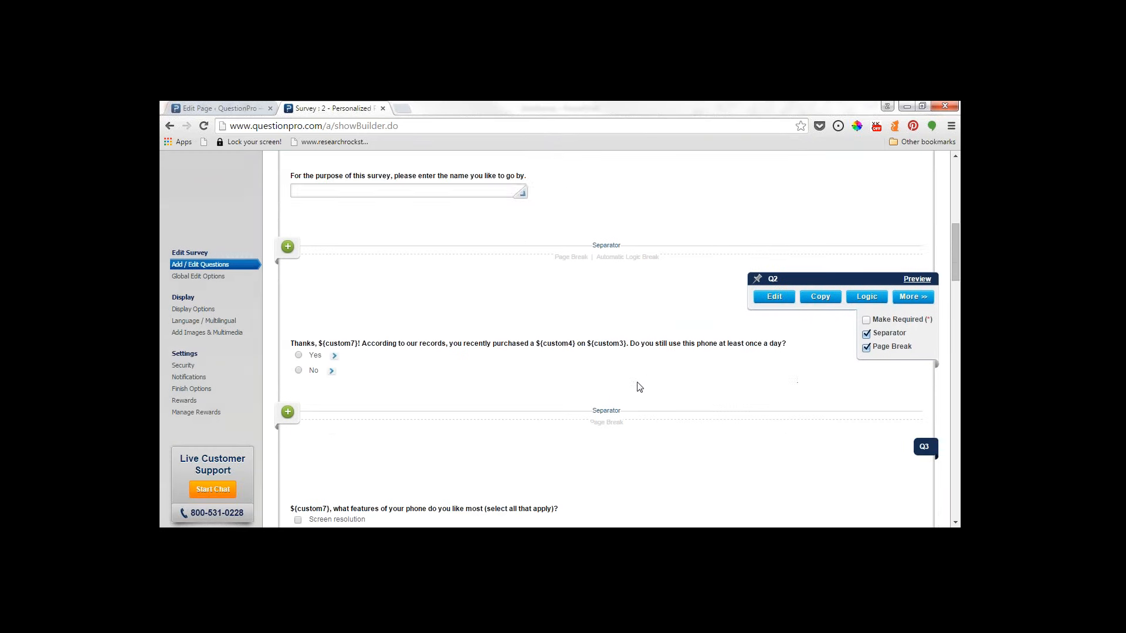
{"action": "scroll", "coordinate": [639, 384], "scroll_direction": "down", "scroll_amount": 1}
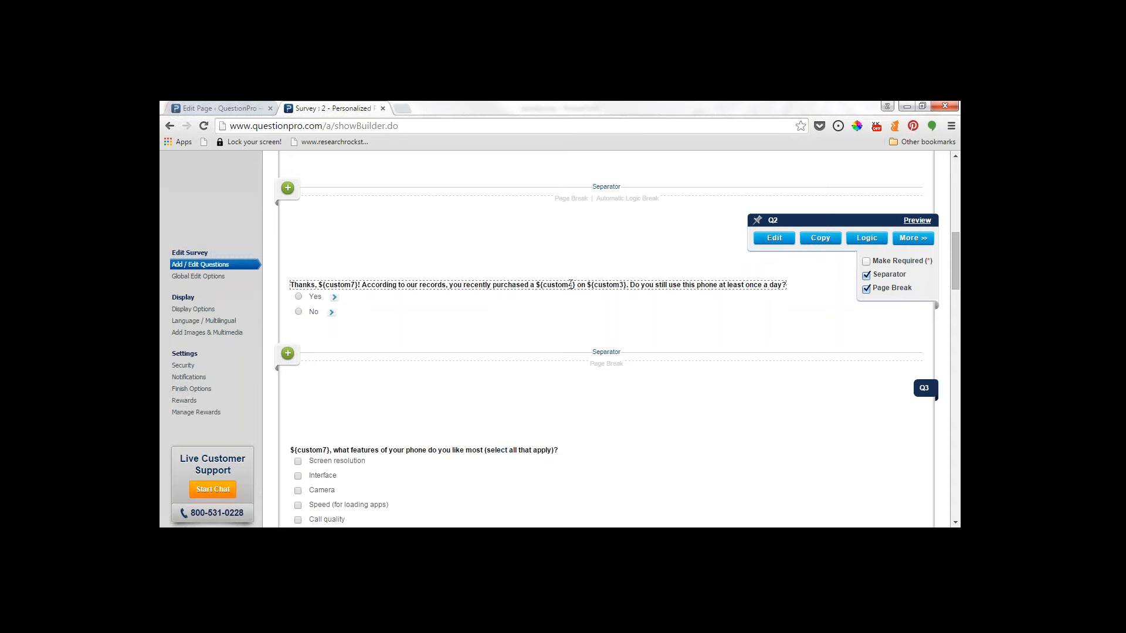
{"action": "left_click_drag", "start_coordinate": [570, 287], "coordinate": [543, 288]}
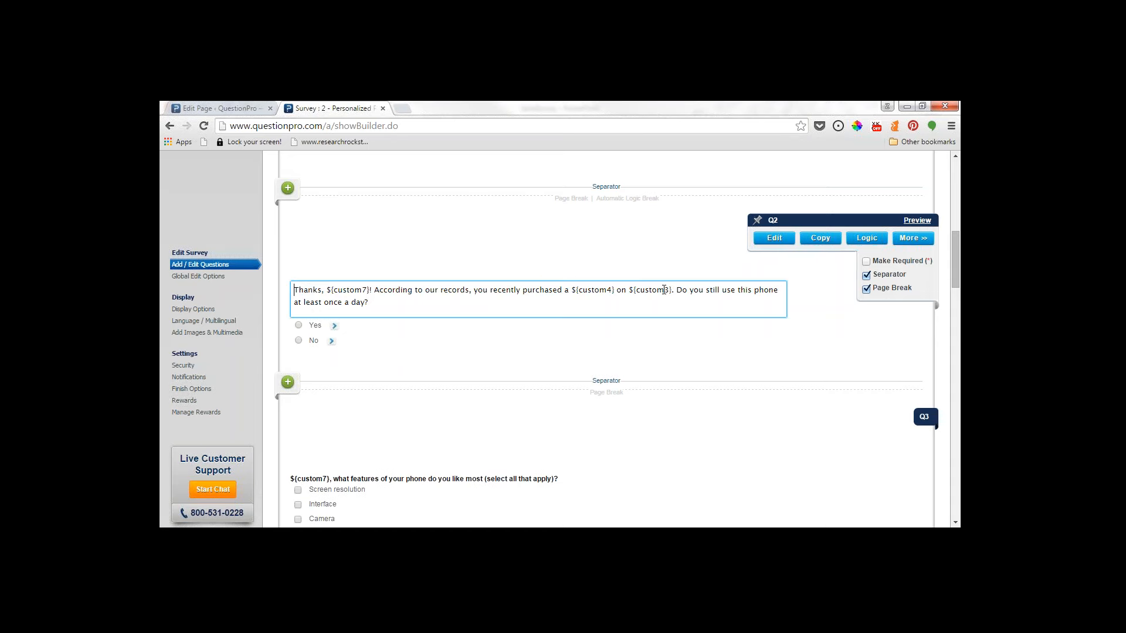
{"action": "left_click_drag", "start_coordinate": [670, 290], "coordinate": [633, 290]}
{"action": "left_click", "coordinate": [638, 290]}
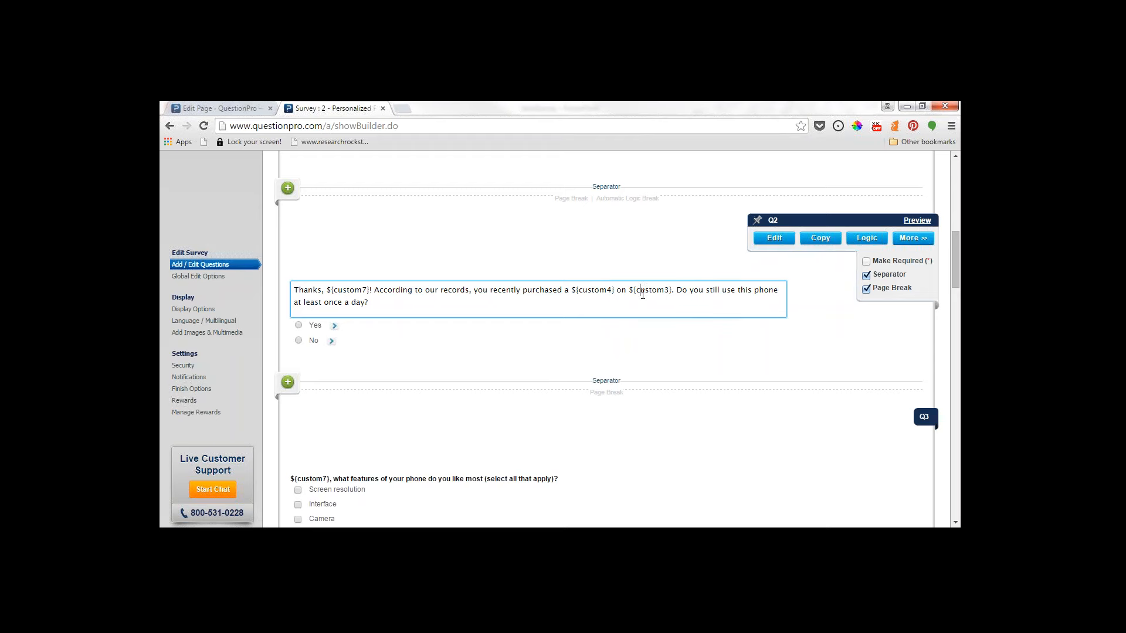
{"action": "left_click", "coordinate": [625, 357]}
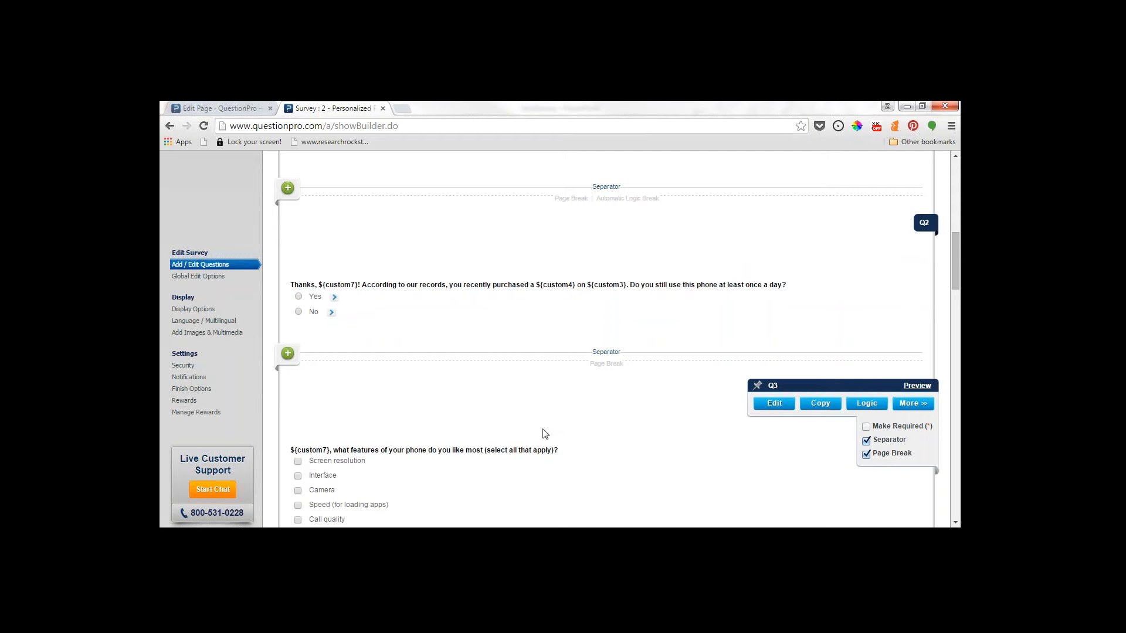
Review the remaining survey questions, including the ${custom5} price question, and inspect the text setup of the closing First Name, Last Name and Email fields
{"action": "scroll", "coordinate": [543, 434], "scroll_direction": "down", "scroll_amount": 5}
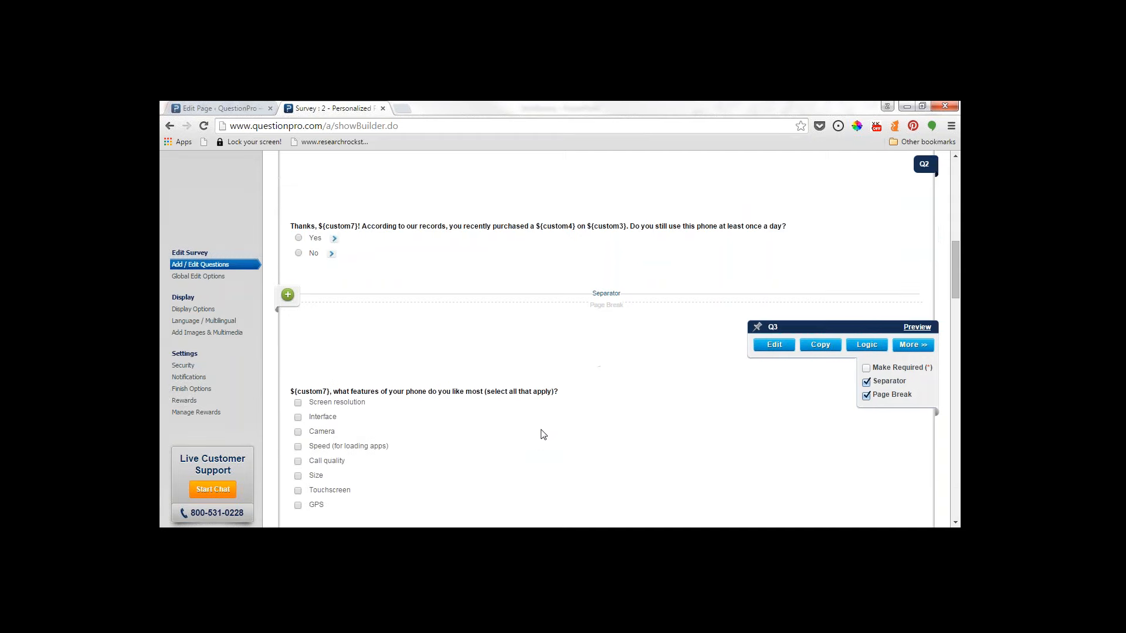
{"action": "scroll", "coordinate": [648, 410], "scroll_direction": "down", "scroll_amount": 1}
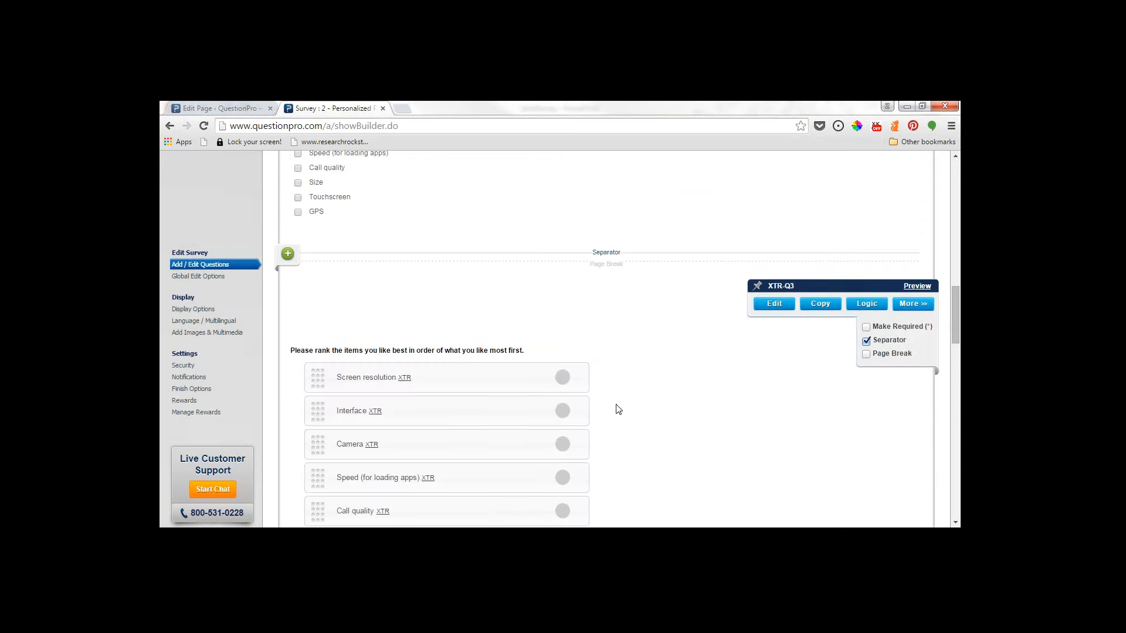
{"action": "scroll", "coordinate": [647, 409], "scroll_direction": "down", "scroll_amount": 2}
{"action": "scroll", "coordinate": [647, 409], "scroll_direction": "down", "scroll_amount": 5}
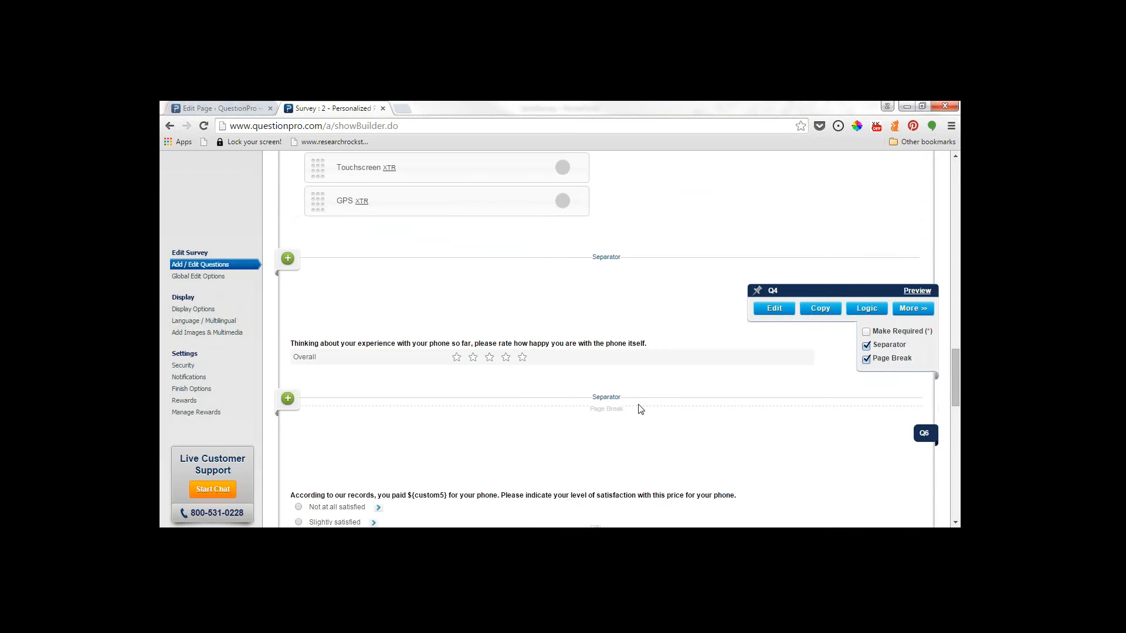
{"action": "scroll", "coordinate": [640, 409], "scroll_direction": "down", "scroll_amount": 4}
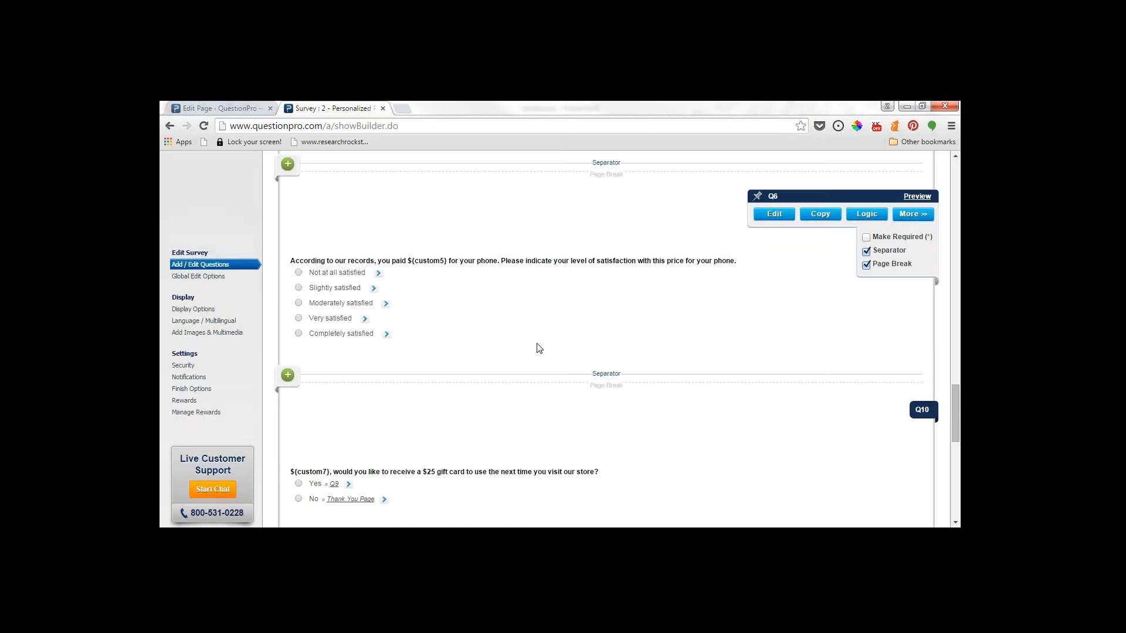
{"action": "scroll", "coordinate": [510, 395], "scroll_direction": "down", "scroll_amount": 2}
{"action": "scroll", "coordinate": [508, 404], "scroll_direction": "down", "scroll_amount": 3}
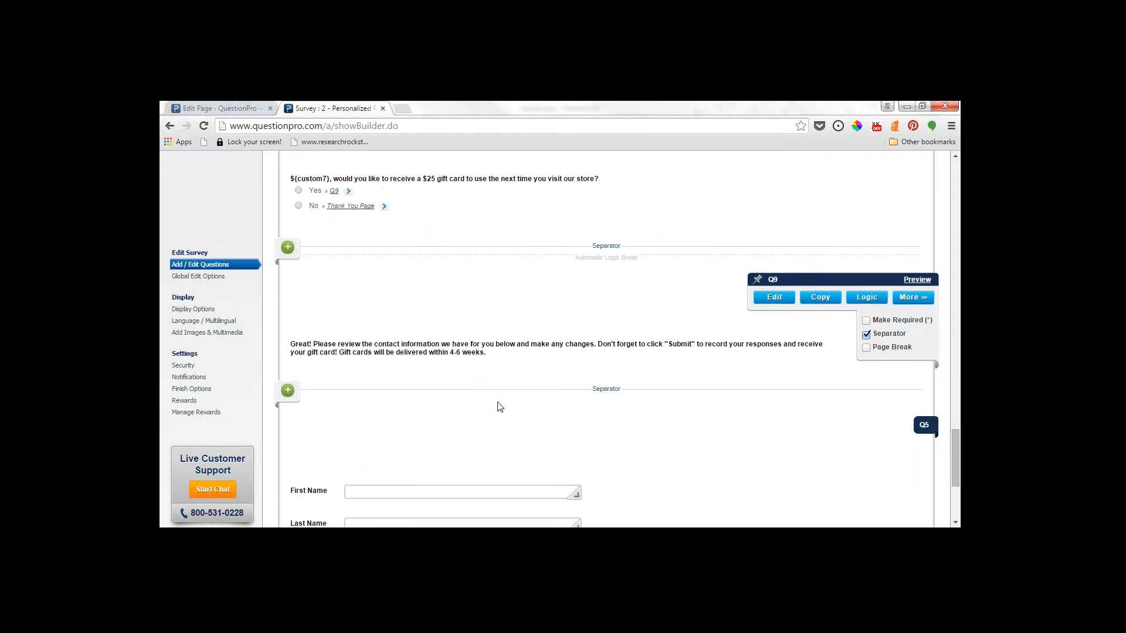
{"action": "scroll", "coordinate": [463, 402], "scroll_direction": "down", "scroll_amount": 3}
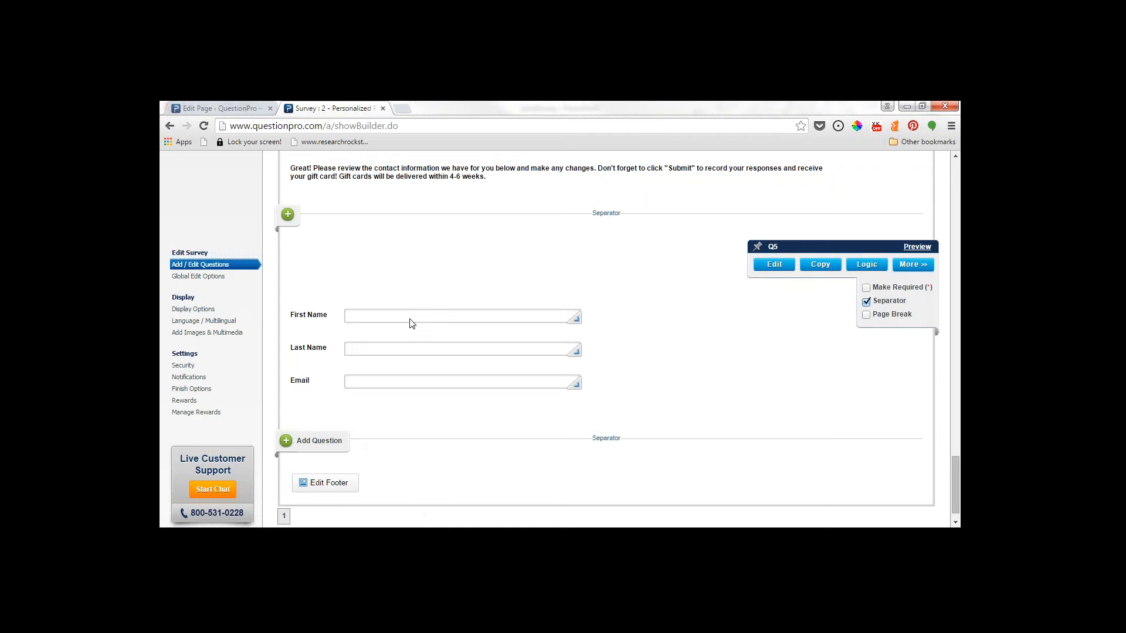
{"action": "left_click", "coordinate": [771, 265]}
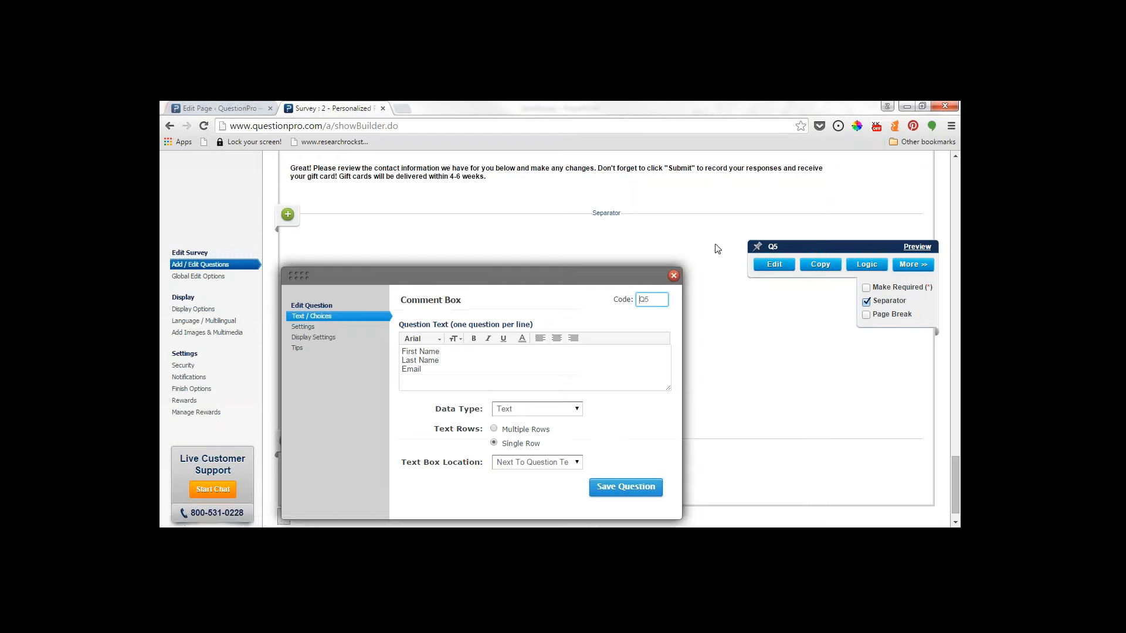
{"action": "left_click", "coordinate": [674, 279]}
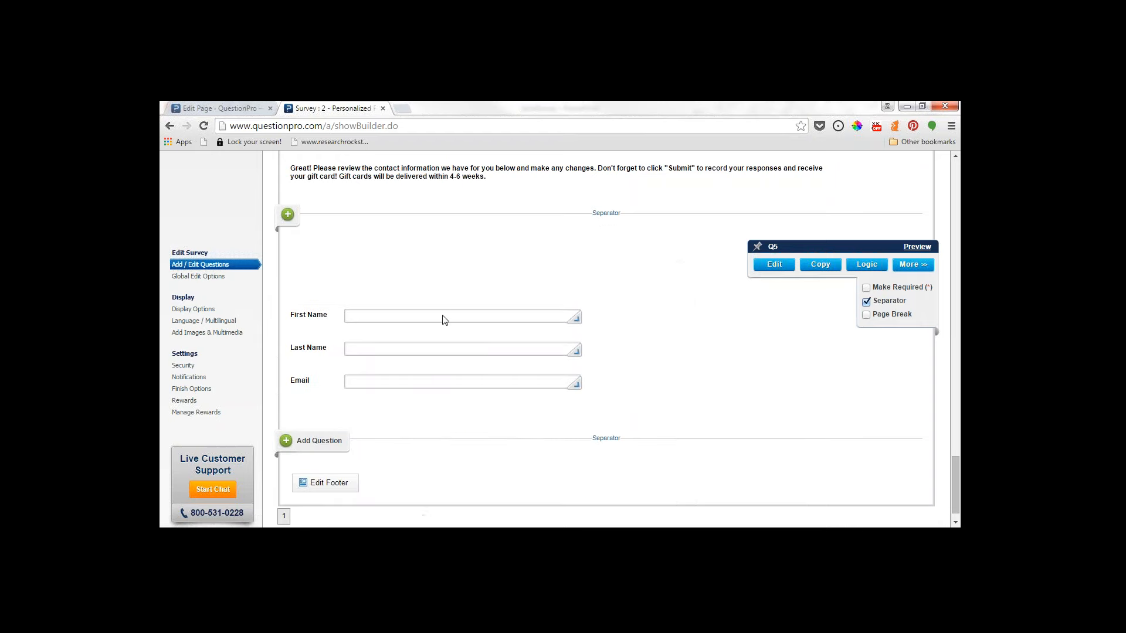
Start a new text question after the gift card message and compare the Contact Info and Comment Box formats
{"action": "left_click", "coordinate": [326, 223]}
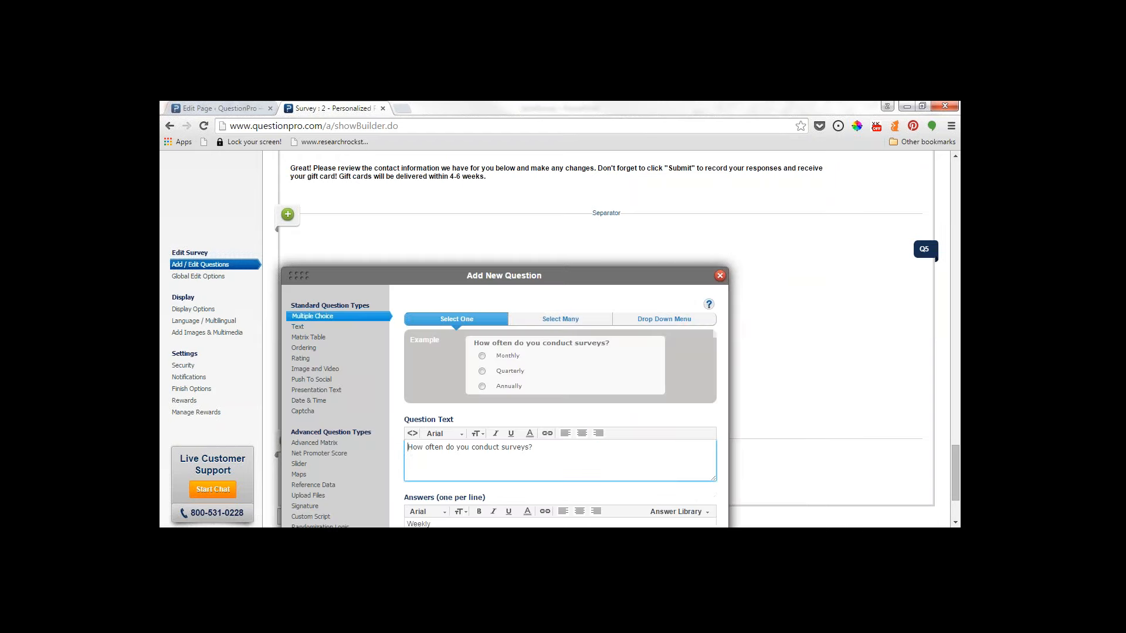
{"action": "left_click", "coordinate": [297, 328]}
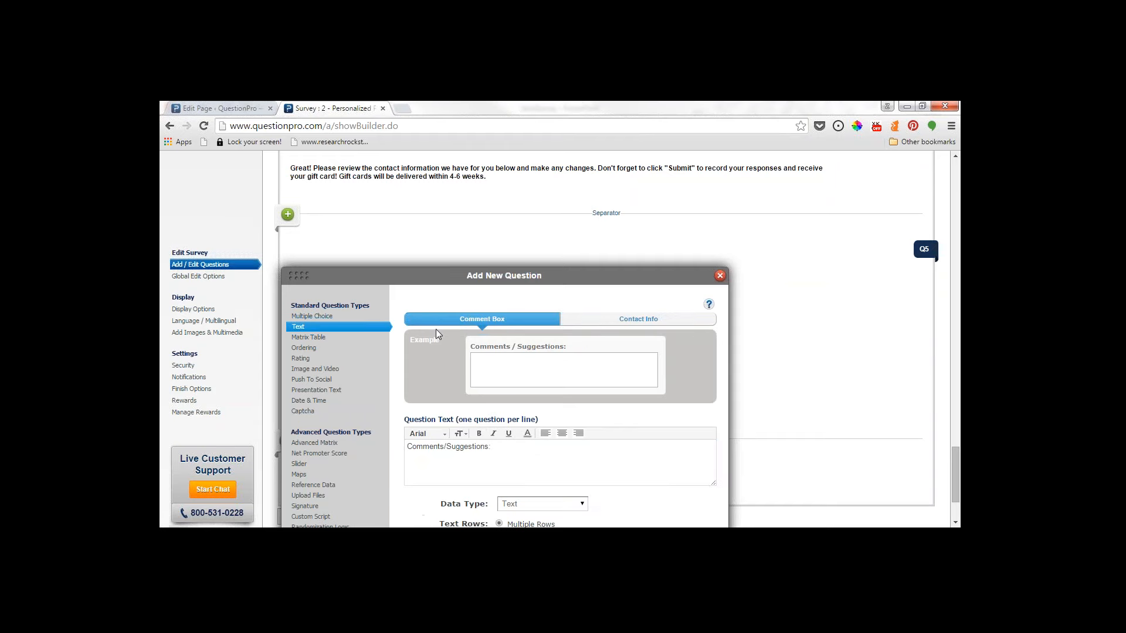
{"action": "left_click", "coordinate": [647, 325]}
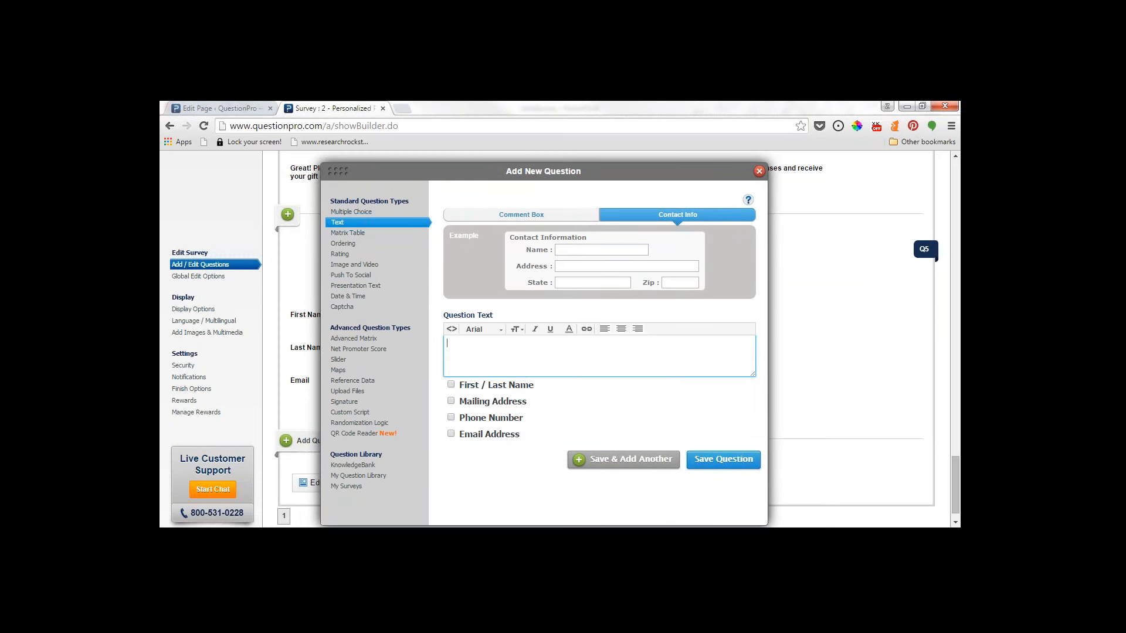
{"action": "left_click", "coordinate": [561, 212]}
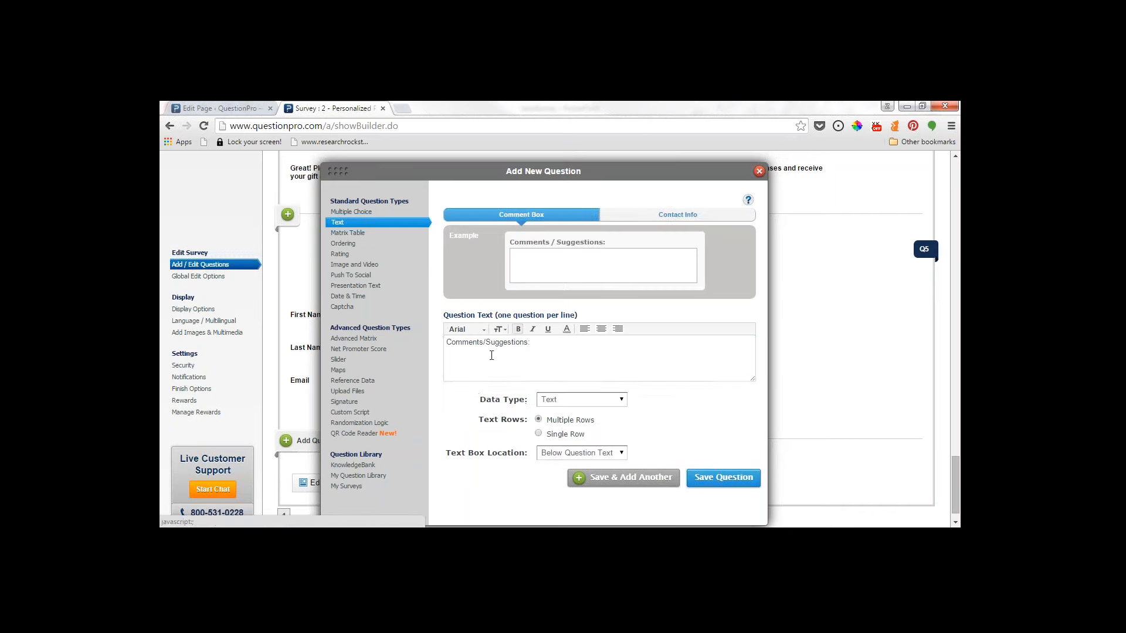
Draft the comment box text with the lines "First Name:", "Last Name:" and "Email Address:", and discard the new question without saving
{"action": "left_click_drag", "start_coordinate": [556, 342], "coordinate": [410, 363]}
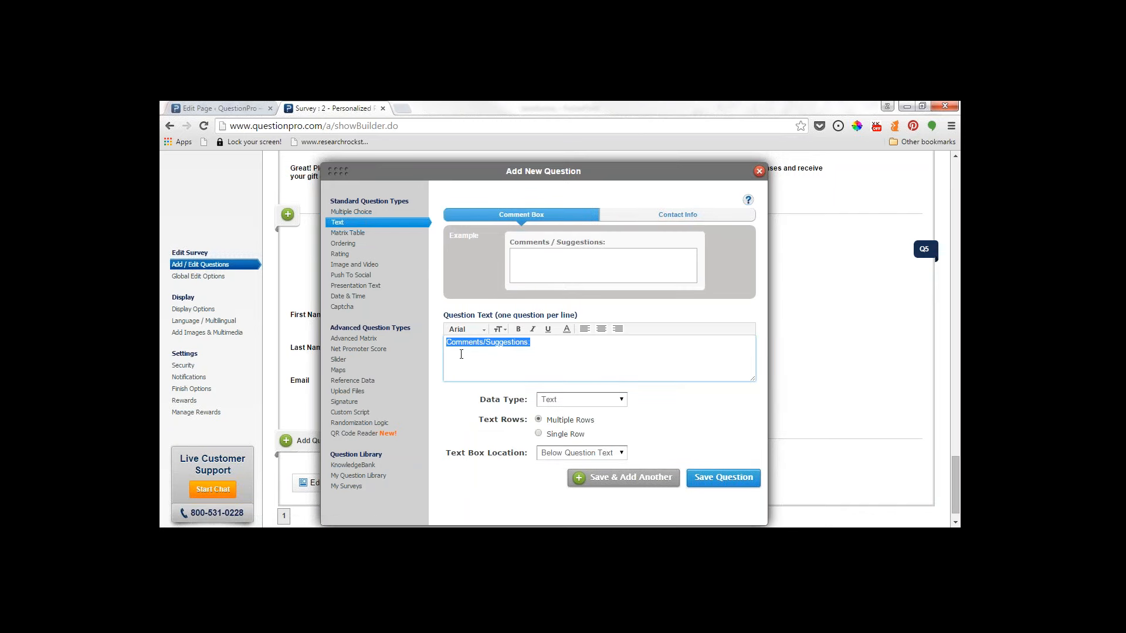
{"action": "type", "text": "First"}
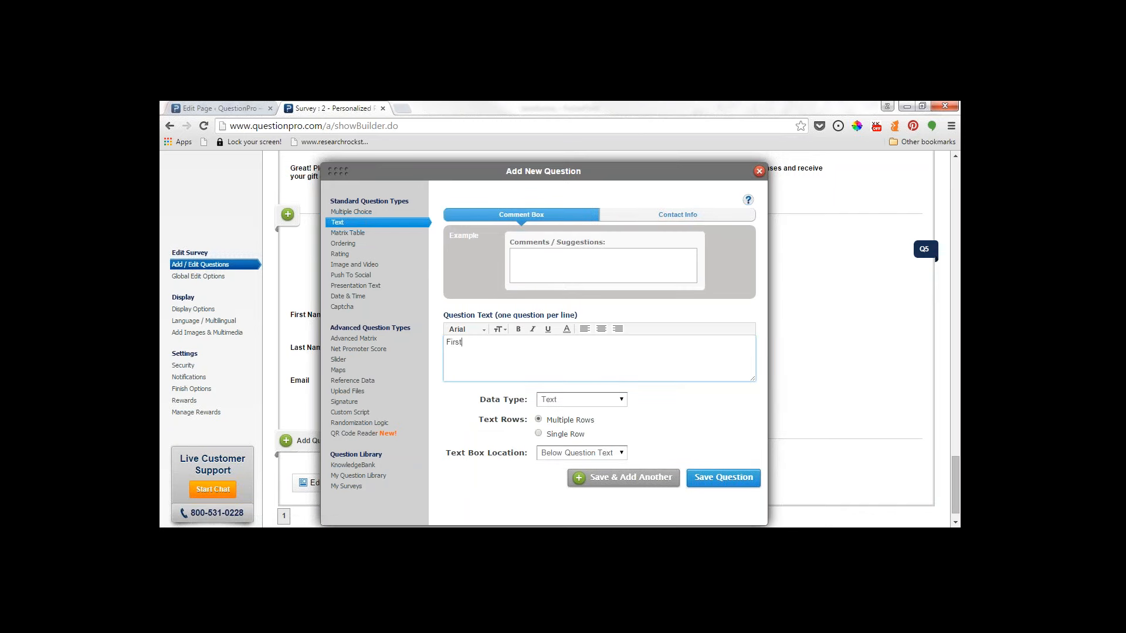
{"action": "type", "text": " Name"}
{"action": "key", "text": "Return"}
{"action": "type", "text": "Last Name"}
{"action": "key", "text": "Return"}
{"action": "type", "text": "EMail"}
{"action": "key", "text": "BackSpace"}
{"action": "type", "text": "mail Address:"}
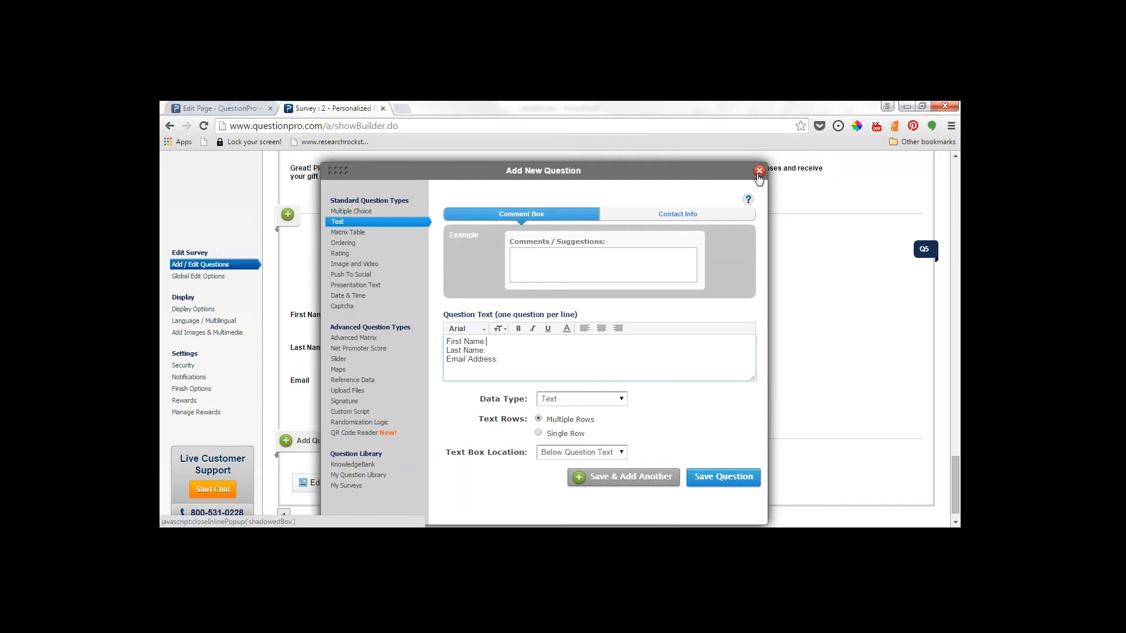
{"action": "scroll", "coordinate": [727, 393], "scroll_direction": "down", "scroll_amount": 1}
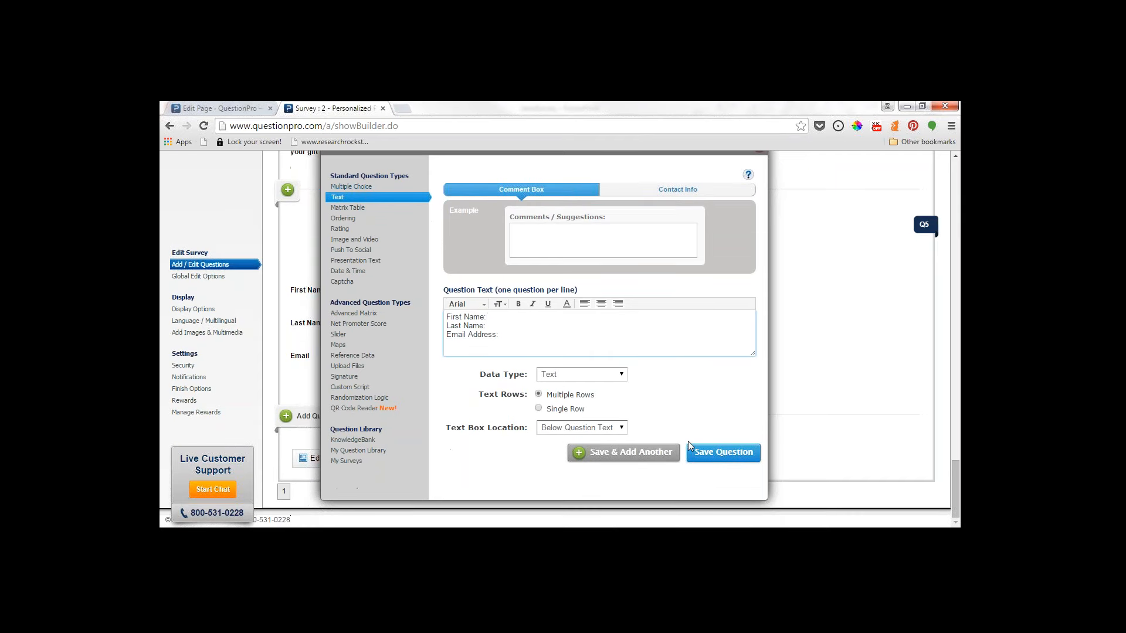
{"action": "left_click", "coordinate": [582, 341]}
{"action": "scroll", "coordinate": [752, 241], "scroll_direction": "up", "scroll_amount": 2}
{"action": "left_click", "coordinate": [761, 206]}
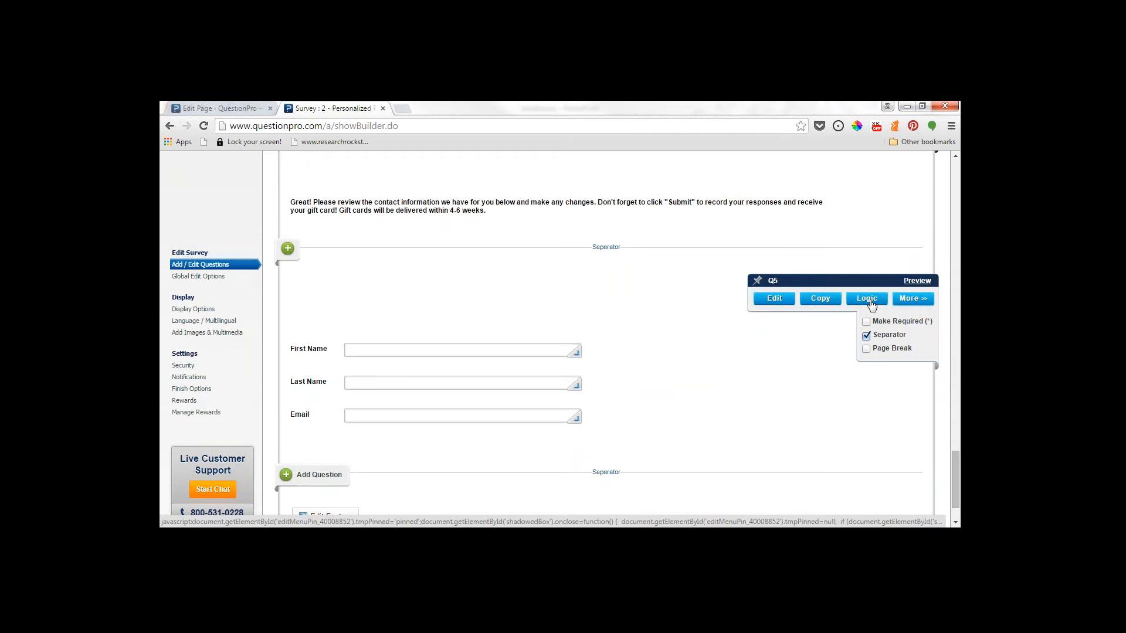
In the settings of the contact fields question, set First Name's data pre-population to Custom Variable 1
{"action": "left_click", "coordinate": [912, 299]}
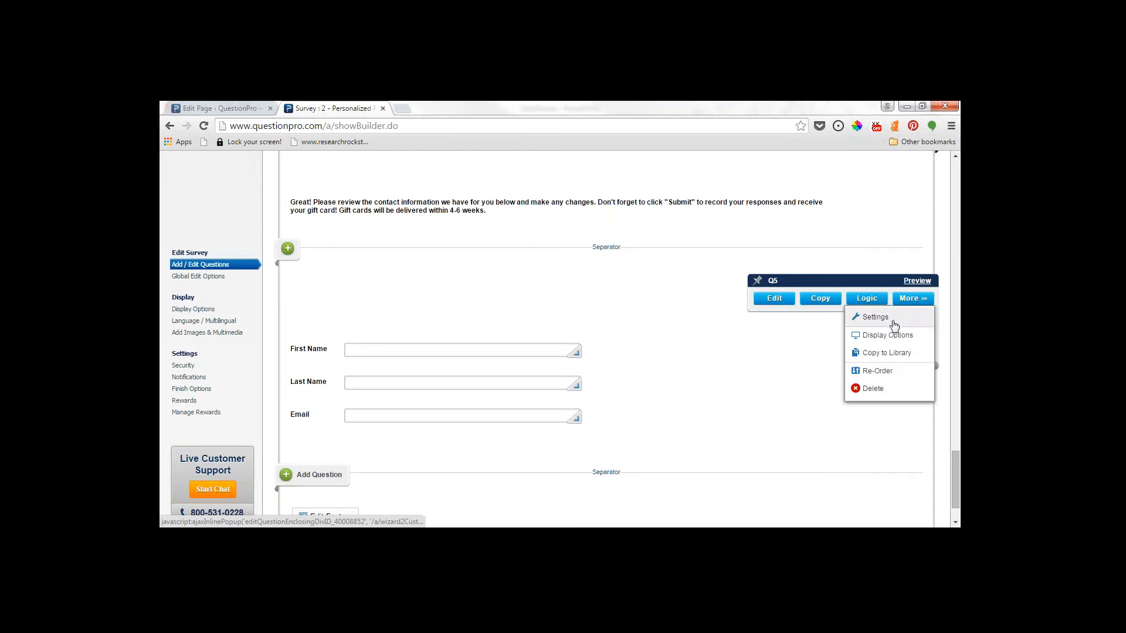
{"action": "left_click", "coordinate": [894, 324]}
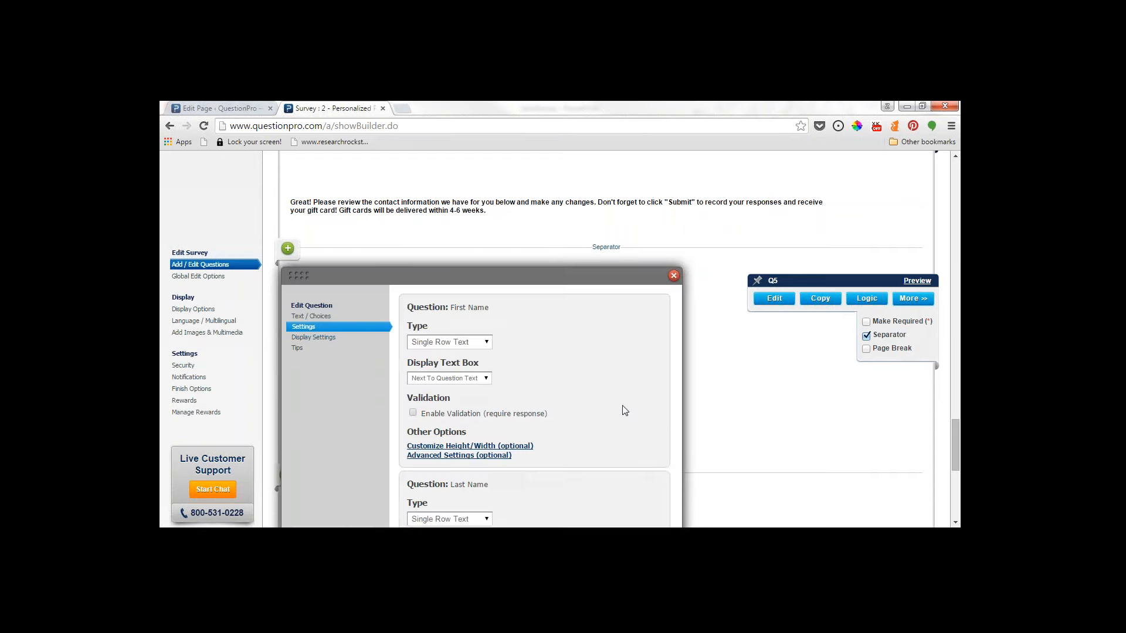
{"action": "scroll", "coordinate": [599, 426], "scroll_direction": "down", "scroll_amount": 1}
{"action": "scroll", "coordinate": [599, 426], "scroll_direction": "down", "scroll_amount": 1}
{"action": "scroll", "coordinate": [594, 425], "scroll_direction": "down", "scroll_amount": 1}
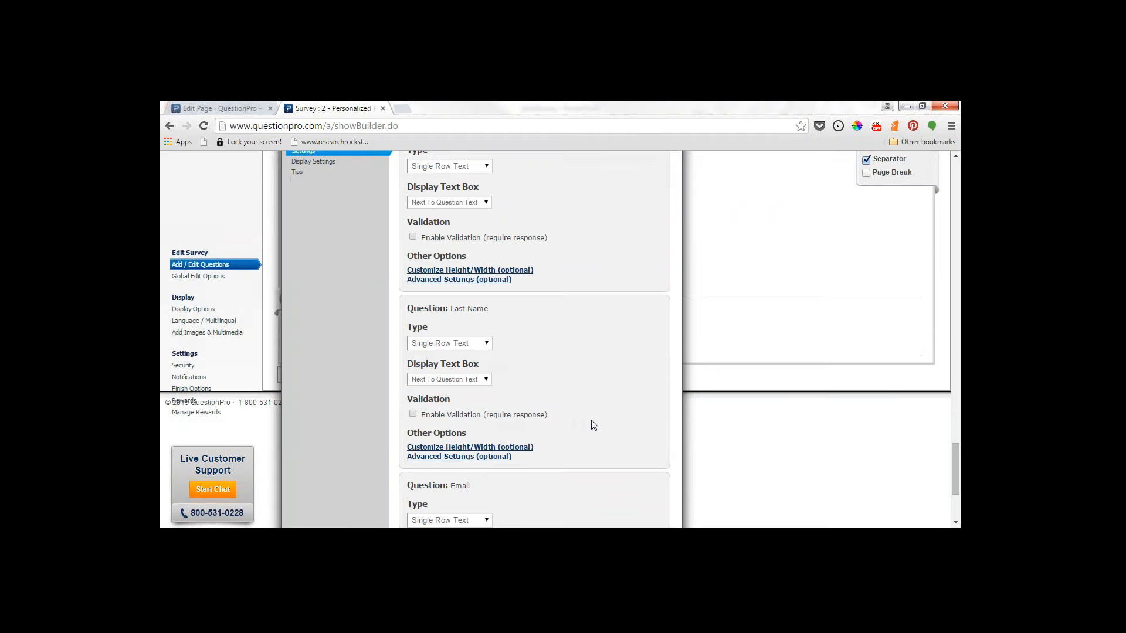
{"action": "scroll", "coordinate": [570, 354], "scroll_direction": "up", "scroll_amount": 1}
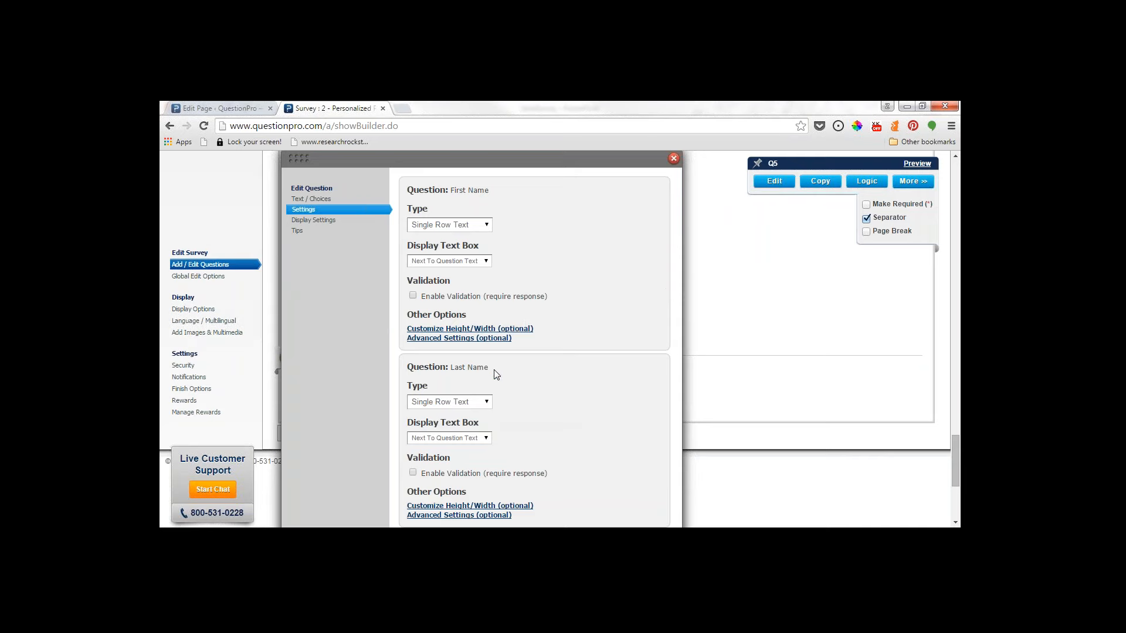
{"action": "left_click", "coordinate": [489, 340]}
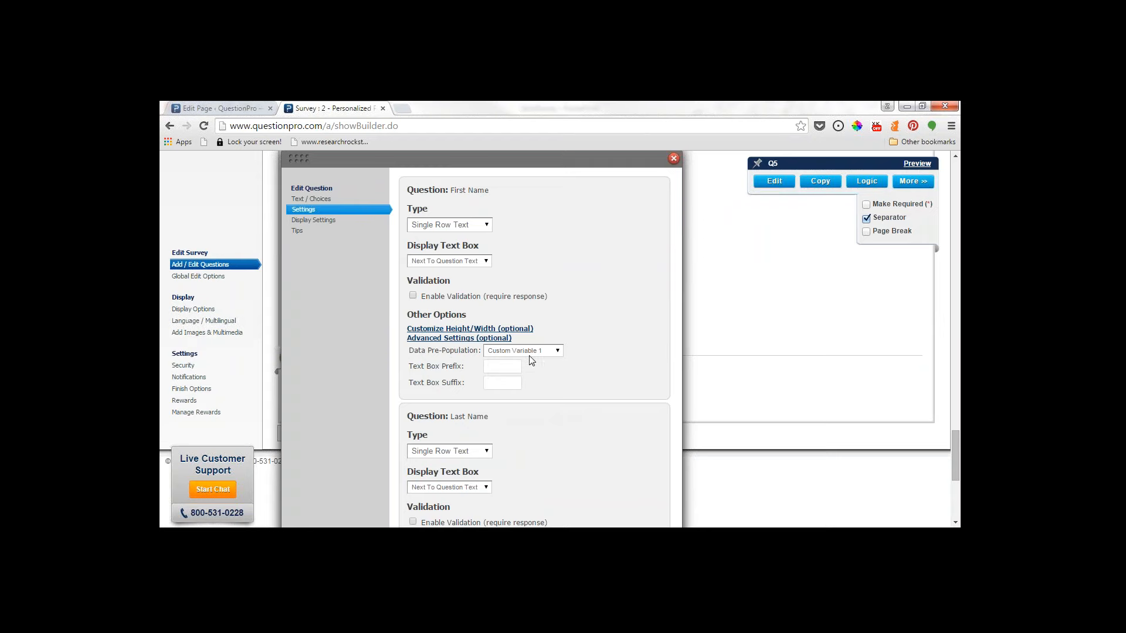
{"action": "left_click", "coordinate": [548, 353]}
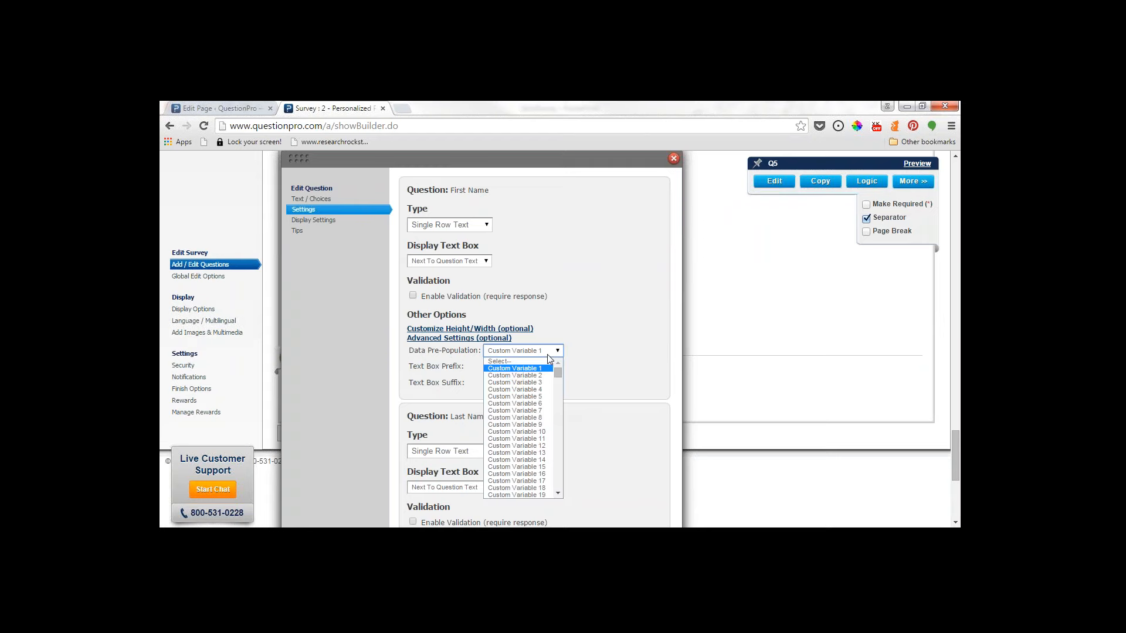
{"action": "left_click", "coordinate": [543, 370]}
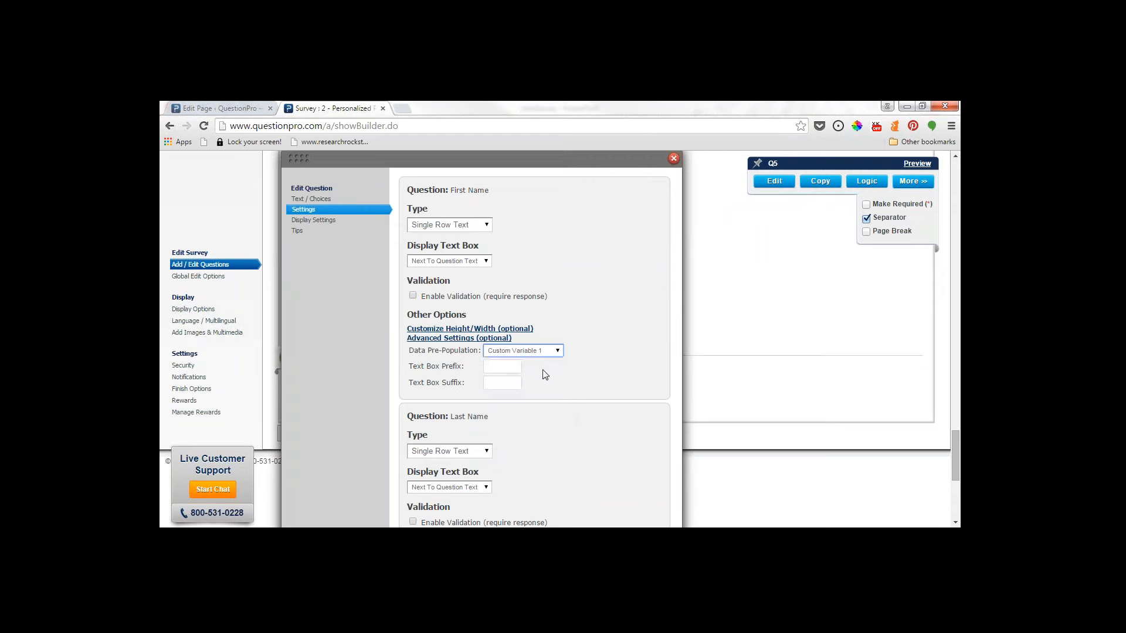
Expand the advanced settings of the Last Name and Email fields and check their data pre-population variables
{"action": "scroll", "coordinate": [558, 438], "scroll_direction": "down", "scroll_amount": 1}
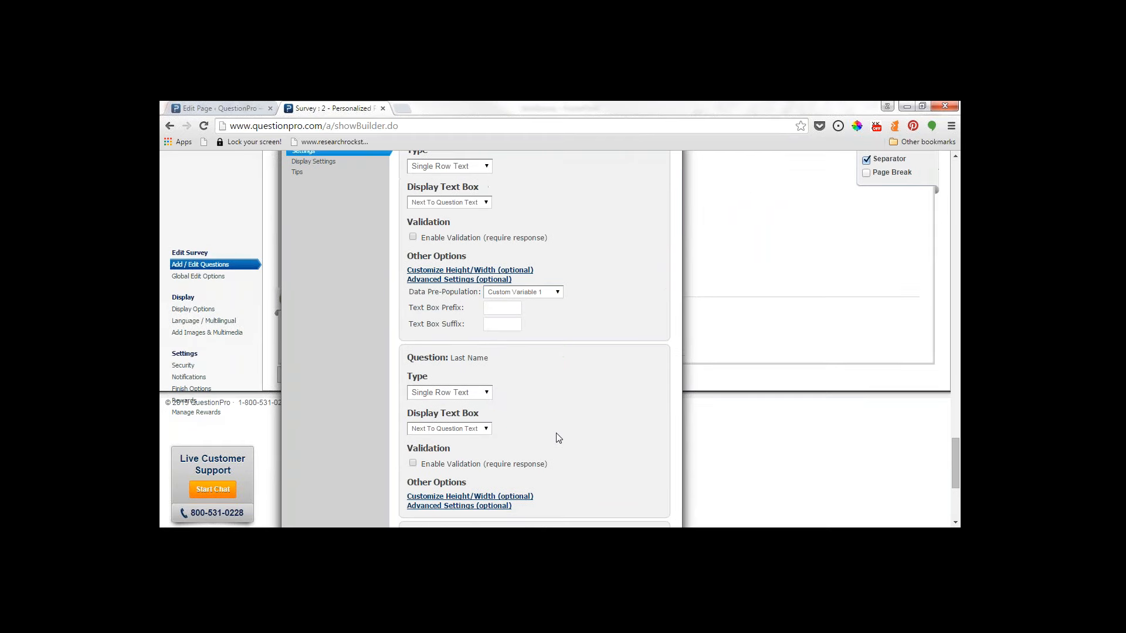
{"action": "scroll", "coordinate": [558, 437], "scroll_direction": "down", "scroll_amount": 4}
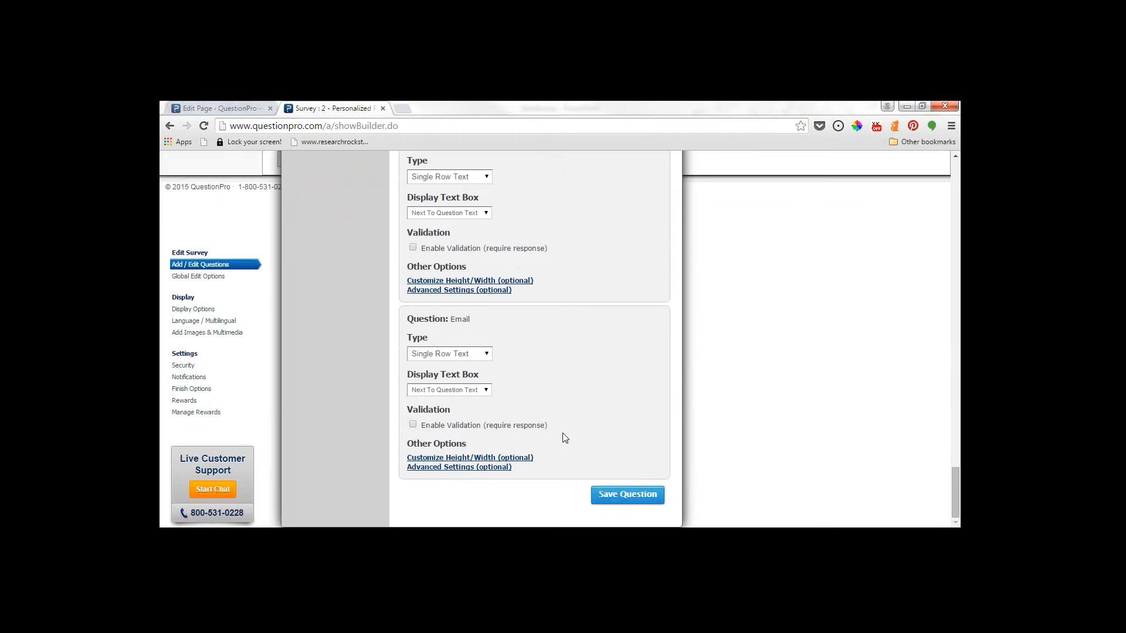
{"action": "left_click", "coordinate": [500, 290]}
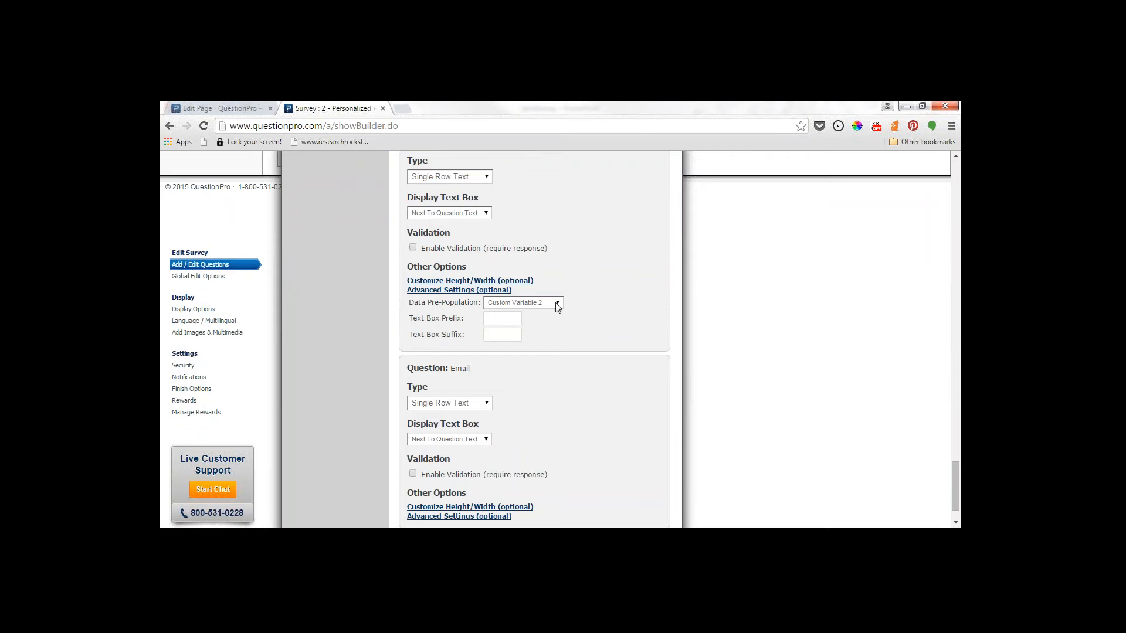
{"action": "scroll", "coordinate": [596, 367], "scroll_direction": "down", "scroll_amount": 1}
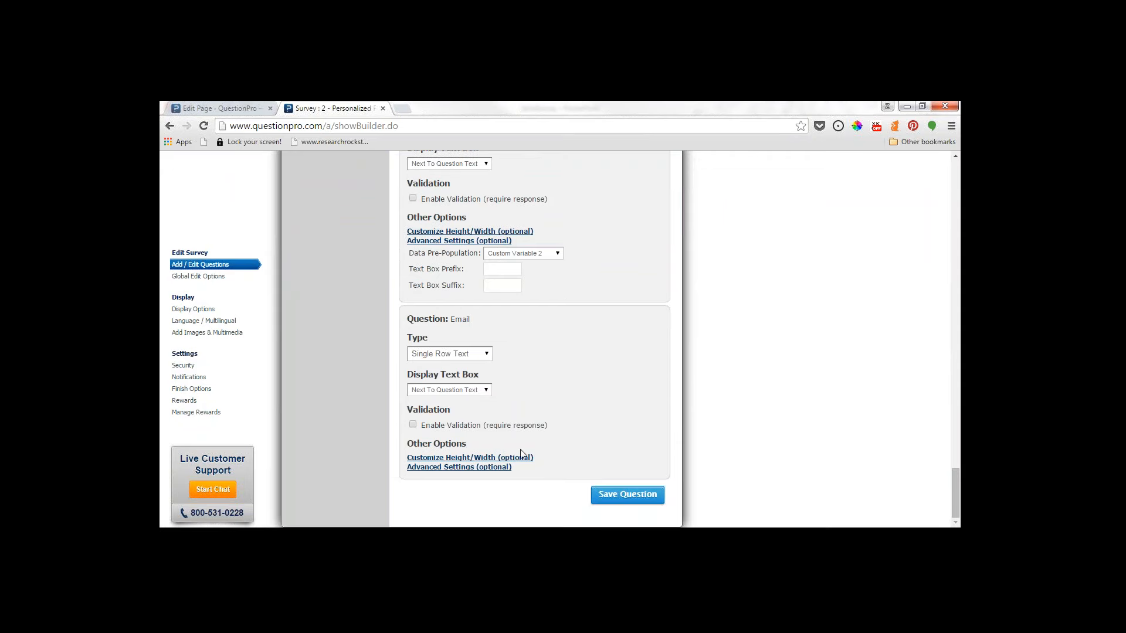
{"action": "left_click", "coordinate": [504, 467]}
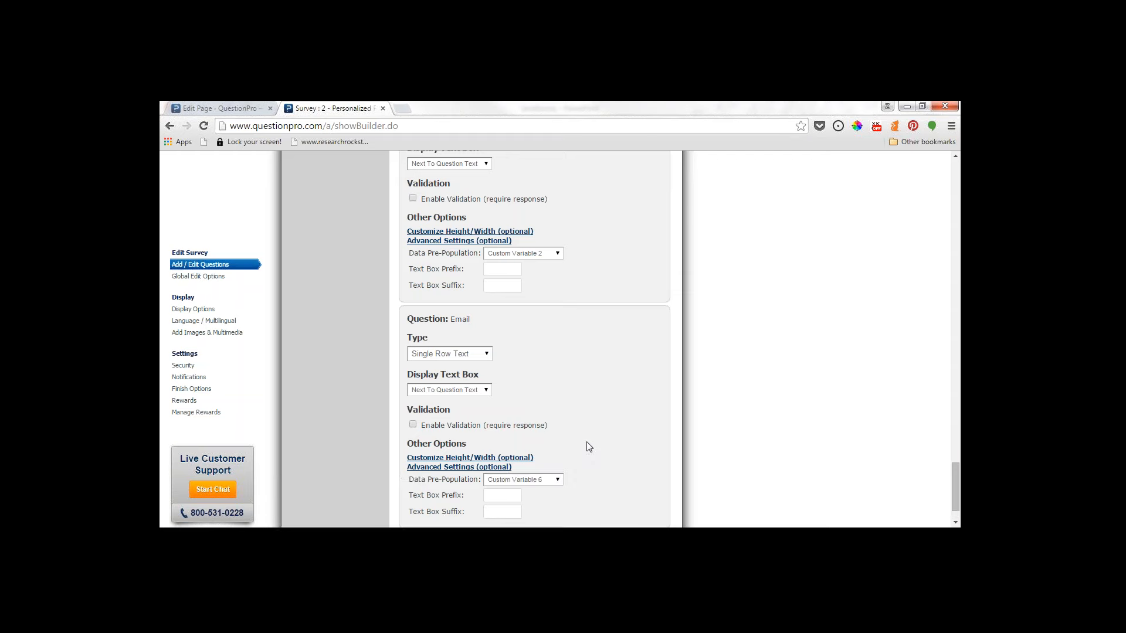
{"action": "scroll", "coordinate": [610, 448], "scroll_direction": "down", "scroll_amount": 1}
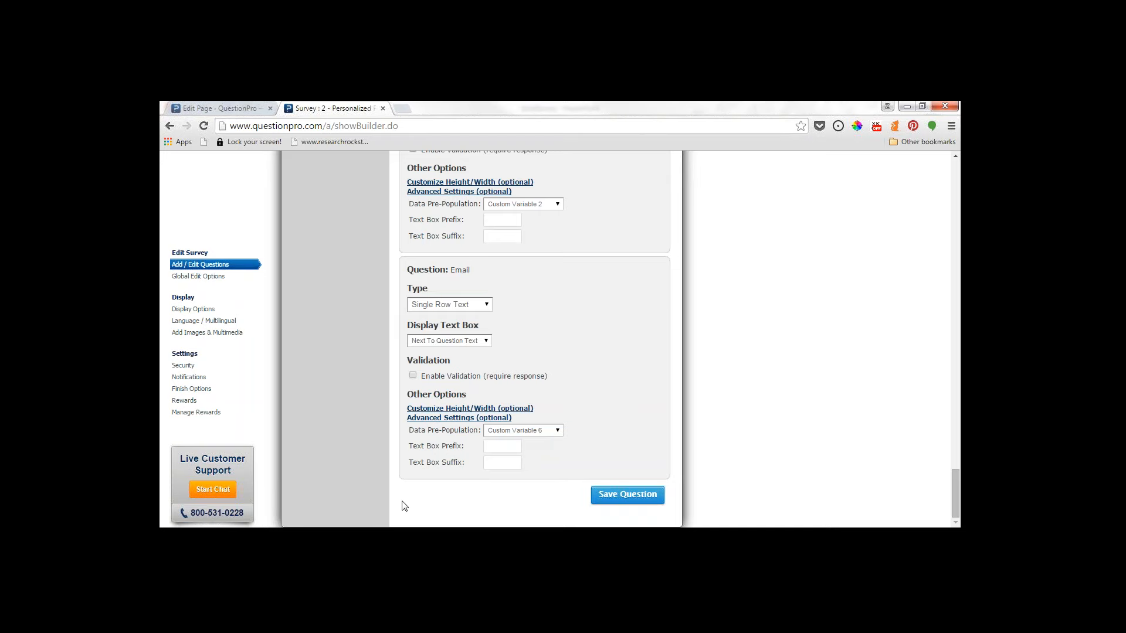
Open the Purchase_History workbook from the Webinars folder in Google Drive and switch to it in Excel
{"action": "left_click", "coordinate": [411, 537]}
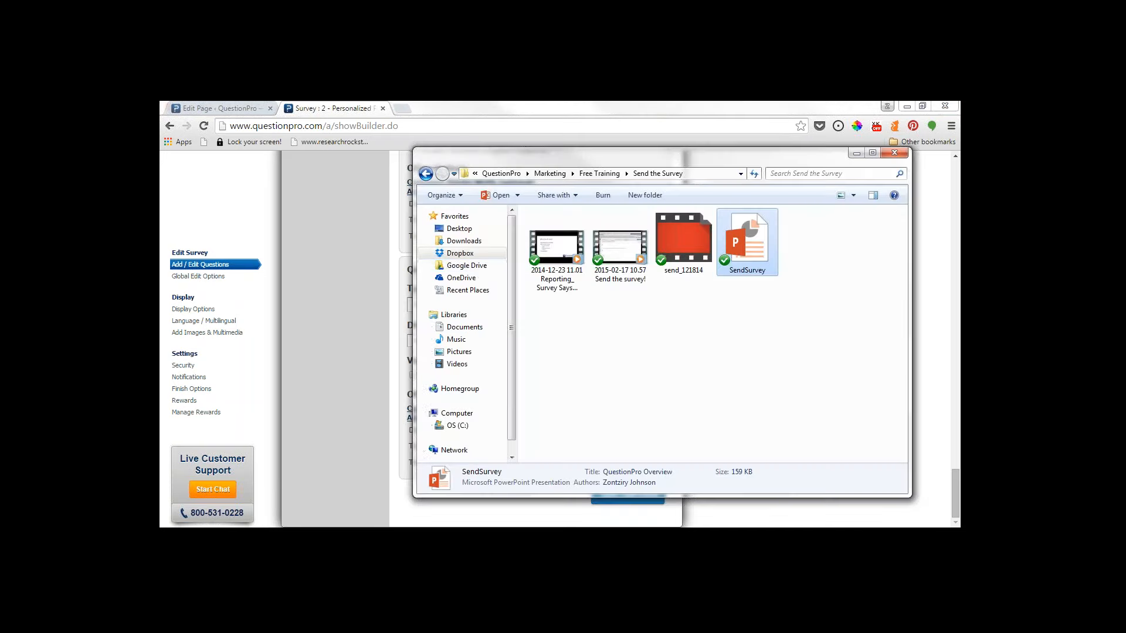
{"action": "left_click", "coordinate": [466, 266]}
{"action": "double_click", "coordinate": [557, 367]}
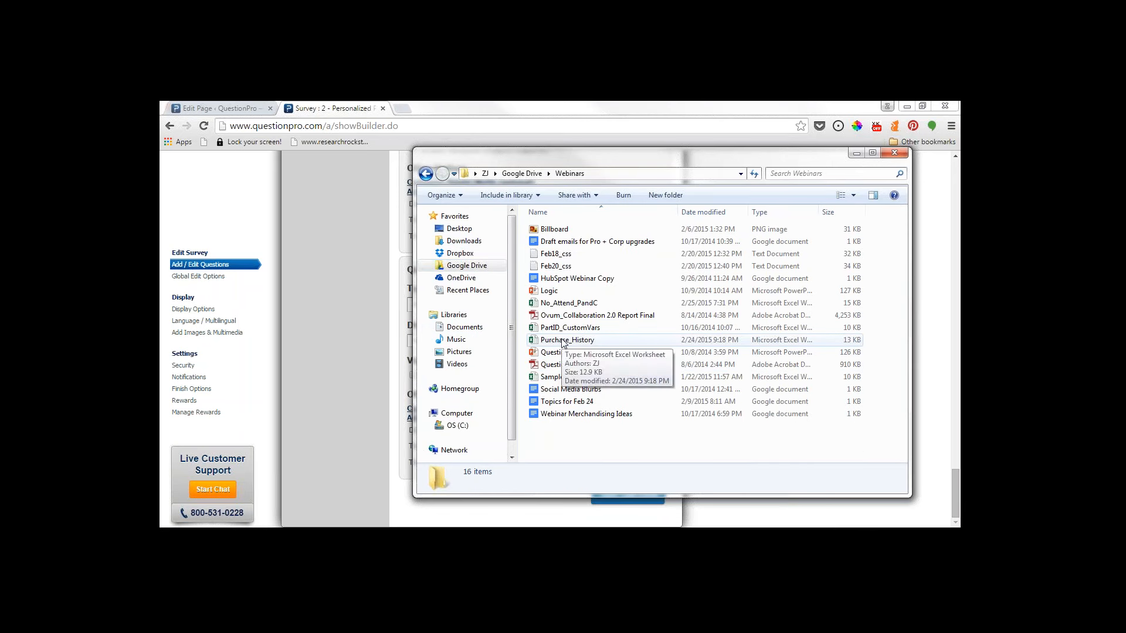
{"action": "left_click", "coordinate": [562, 341]}
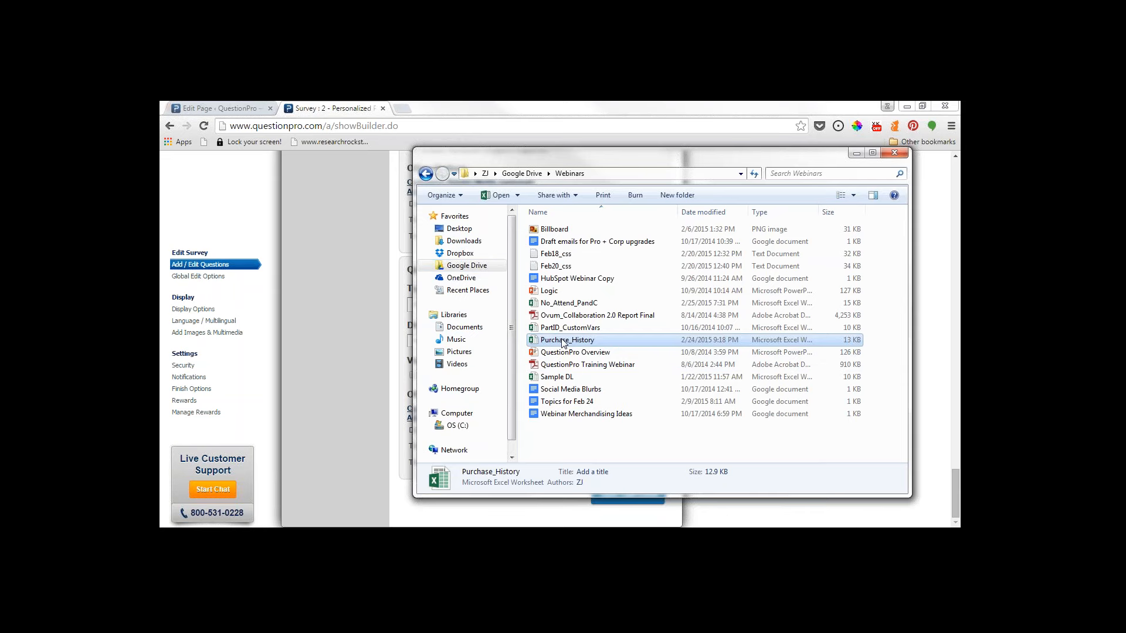
{"action": "double_click", "coordinate": [561, 341]}
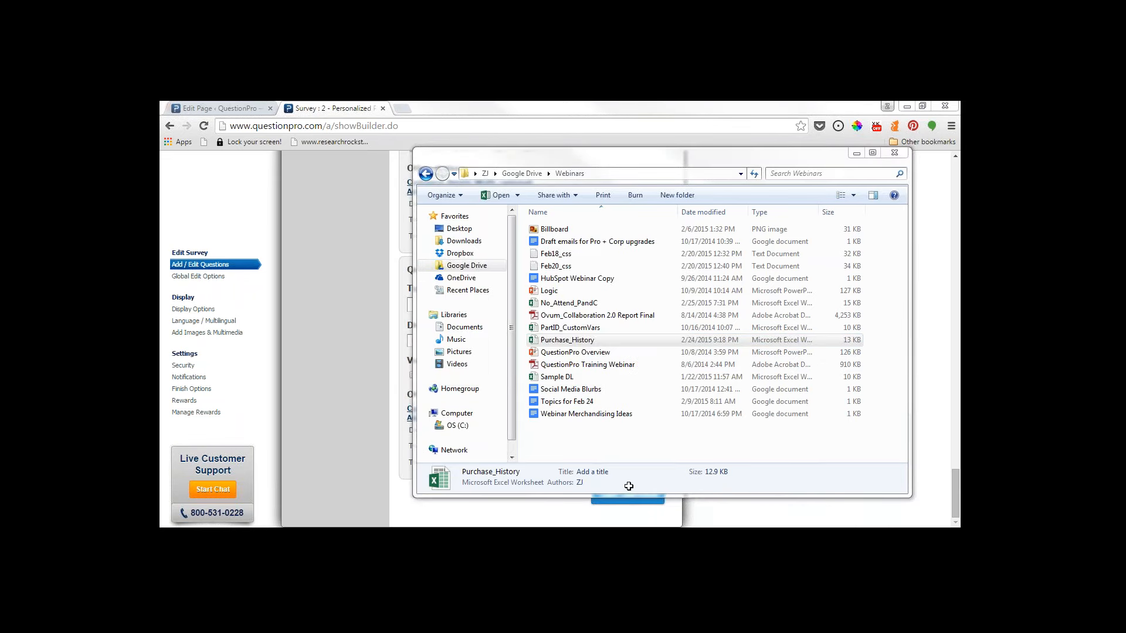
{"action": "left_click", "coordinate": [706, 538]}
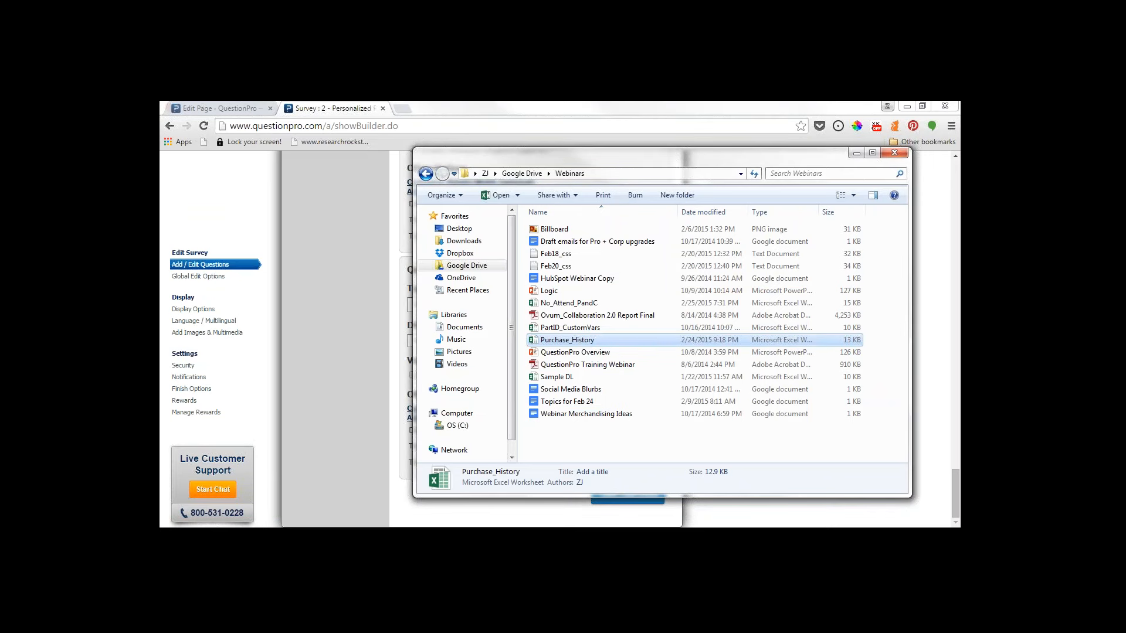
{"action": "left_click", "coordinate": [621, 538]}
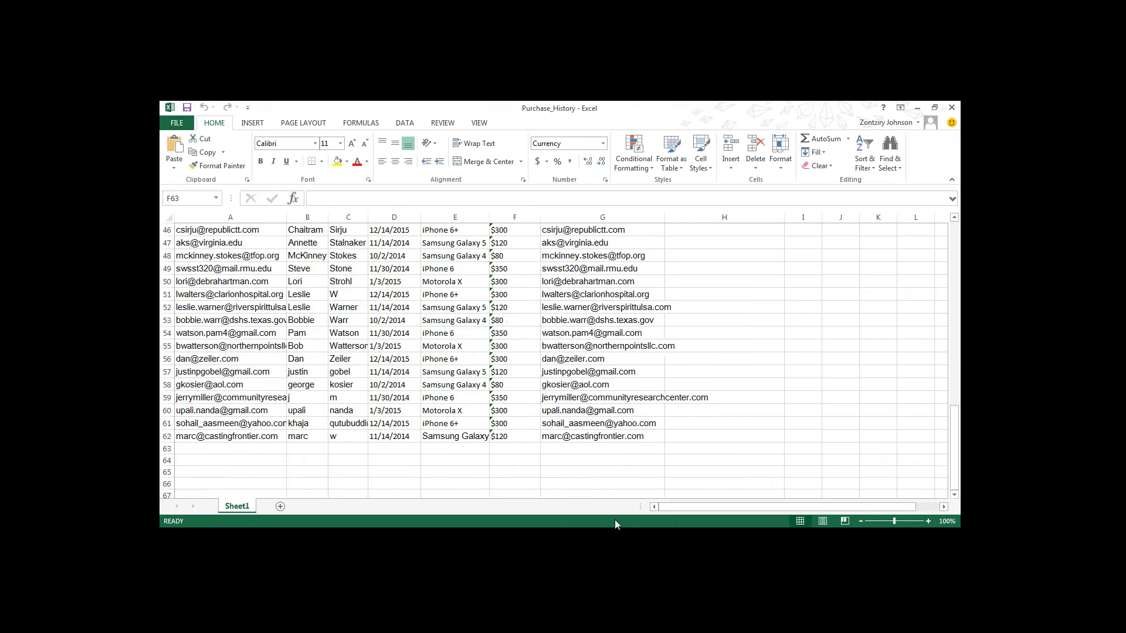
Clear the contents of rows 6 to 64 in the purchase history sheet, keeping the header and the first four customer records
{"action": "scroll", "coordinate": [191, 460], "scroll_direction": "up", "scroll_amount": 15}
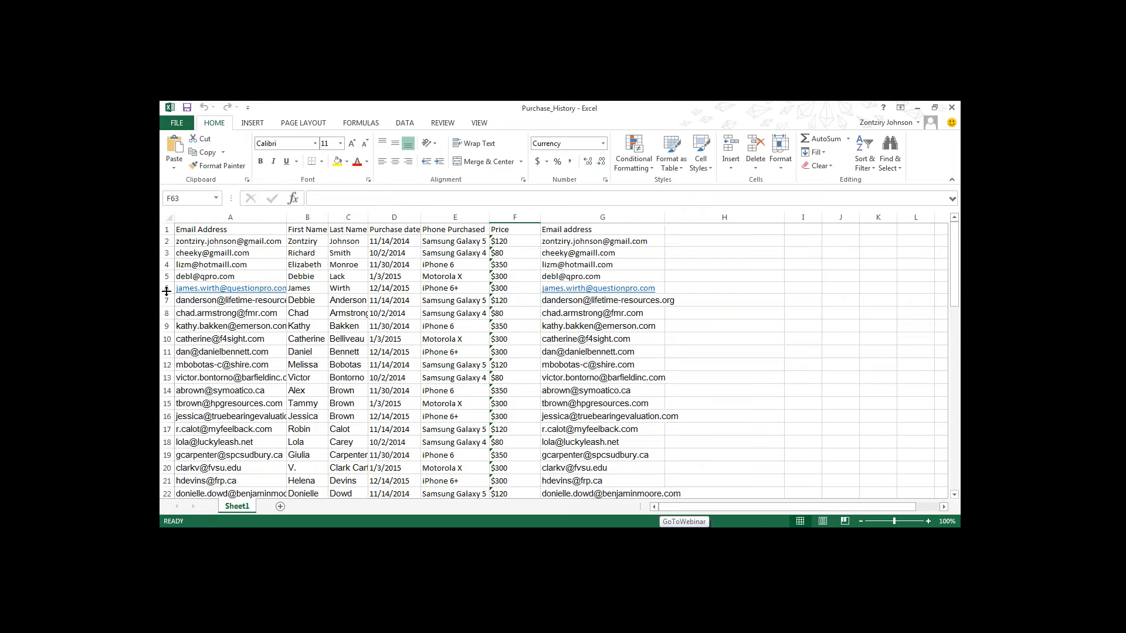
{"action": "left_click_drag", "start_coordinate": [165, 288], "coordinate": [166, 473]}
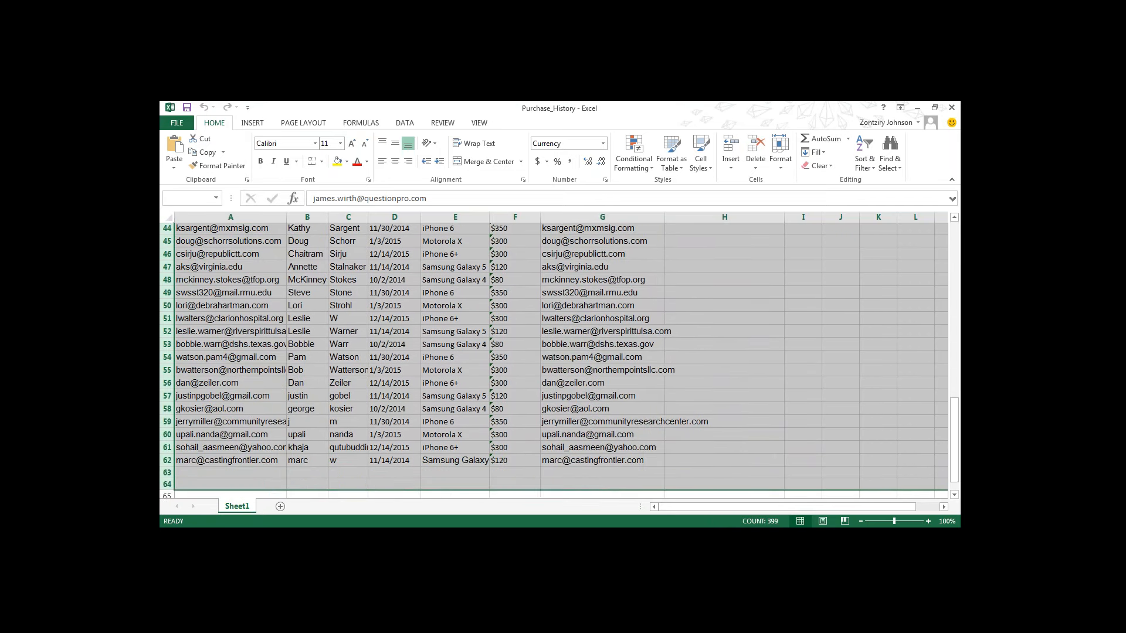
{"action": "key", "text": "Delete"}
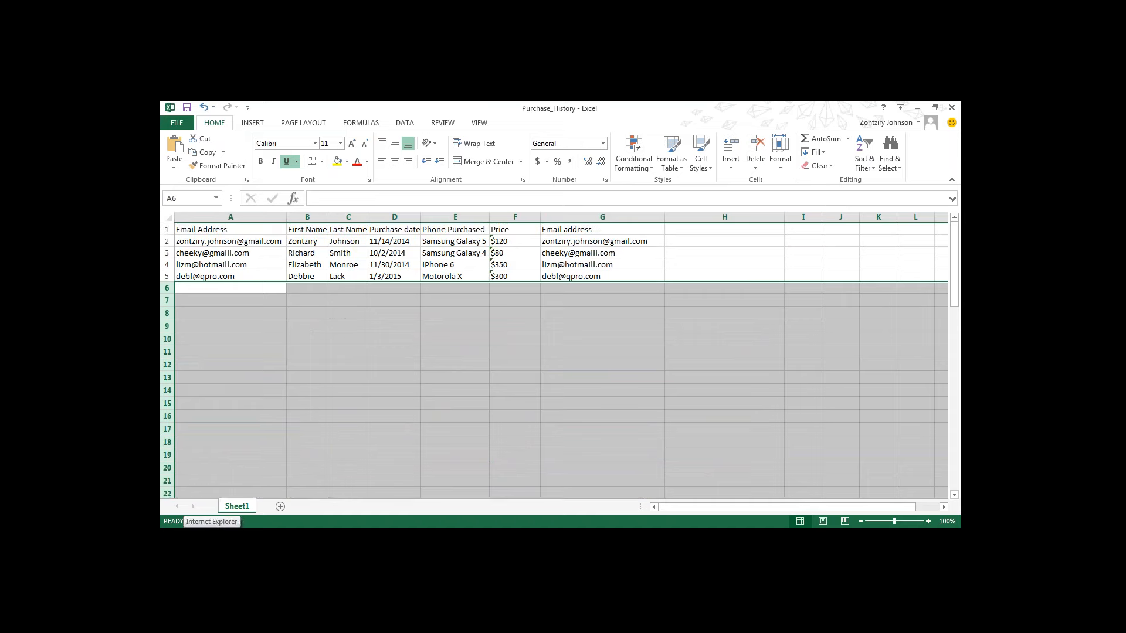
{"action": "left_click", "coordinate": [277, 274]}
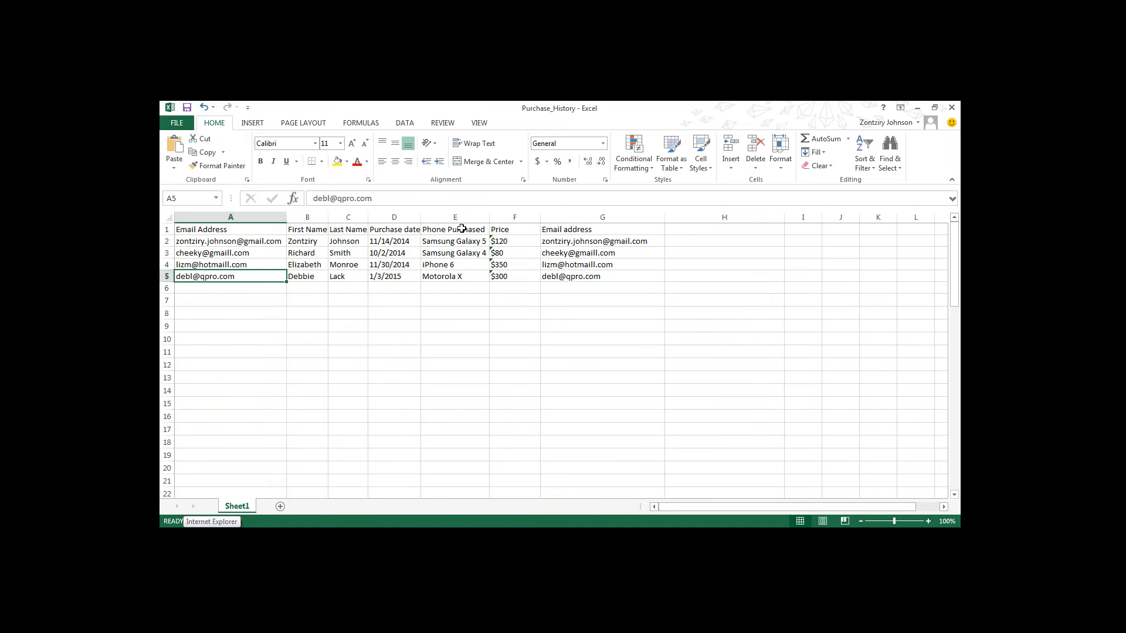
Examine the order of the First Name, Last Name and Purchase date columns and compare the two email address columns
{"action": "left_click", "coordinate": [322, 228]}
{"action": "left_click", "coordinate": [351, 230]}
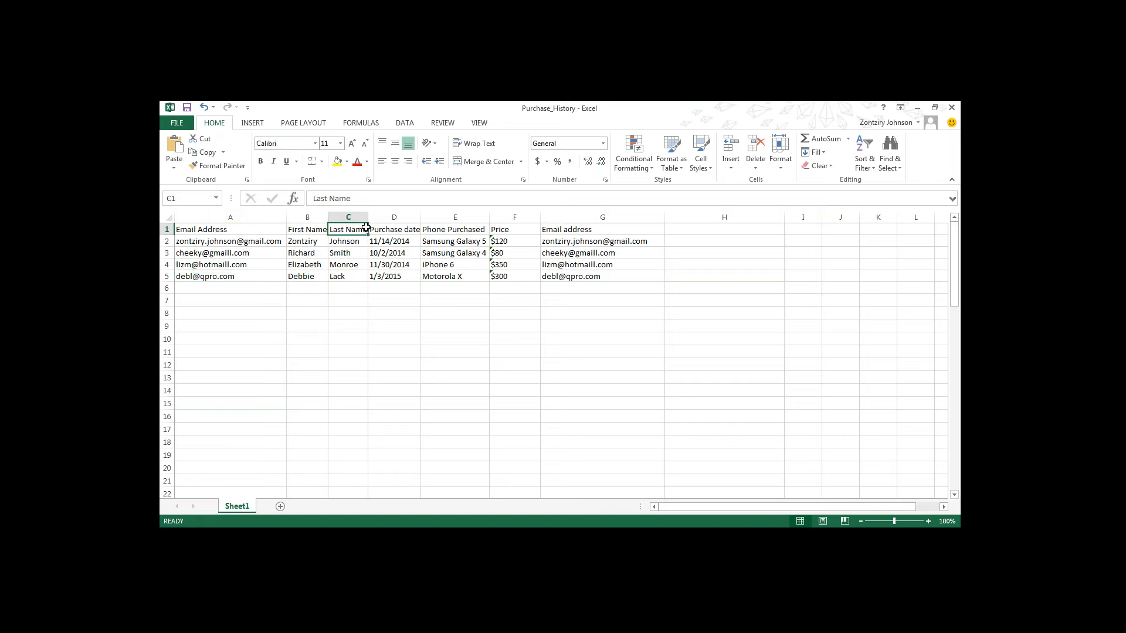
{"action": "left_click", "coordinate": [404, 230]}
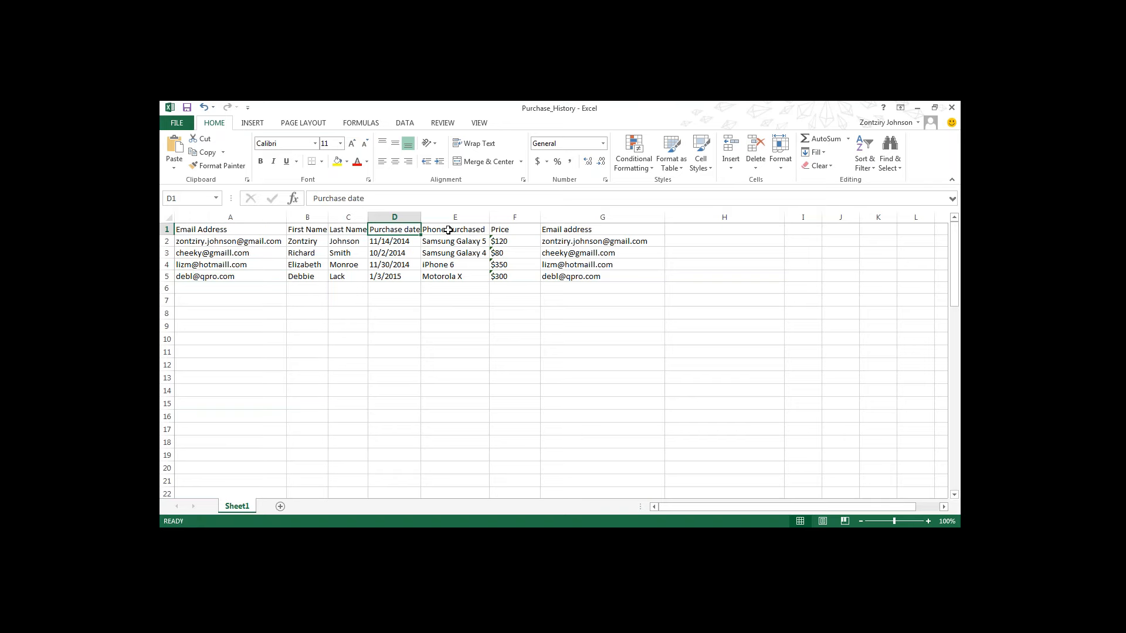
{"action": "left_click", "coordinate": [228, 230]}
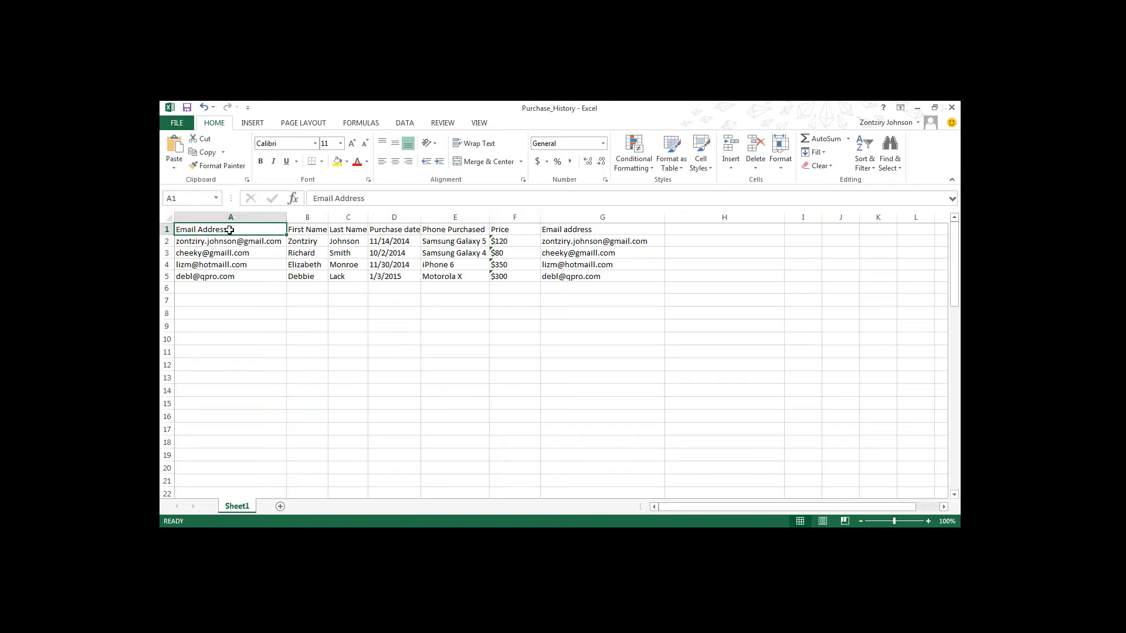
{"action": "left_click", "coordinate": [607, 230]}
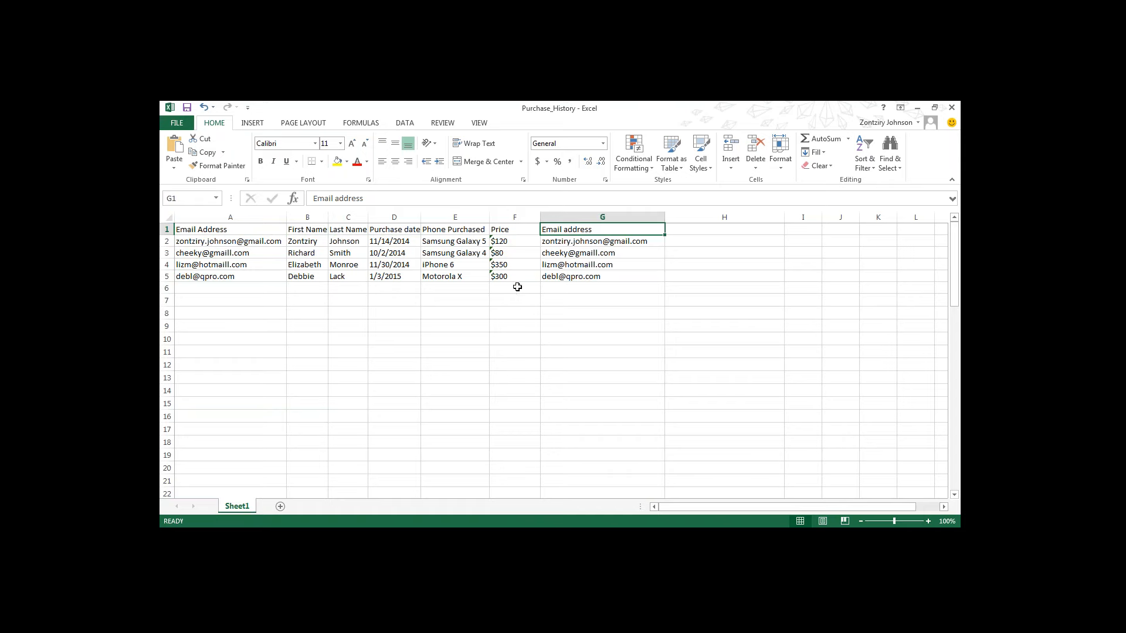
{"action": "left_click", "coordinate": [402, 245]}
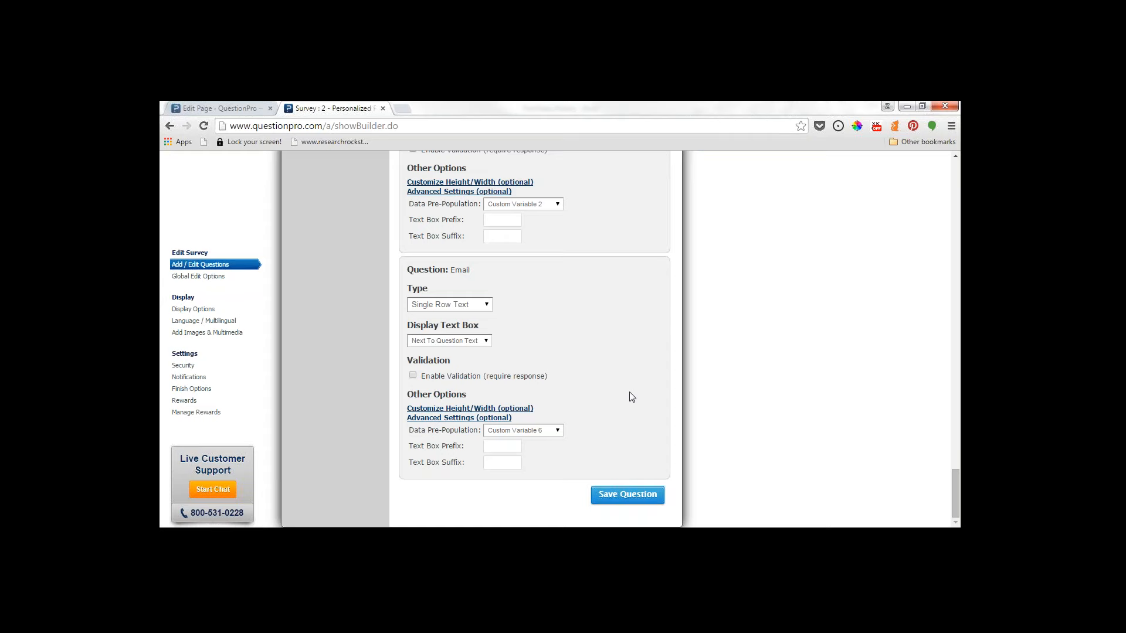
Return to the survey editor, review the contact fields' pre-population settings and save the question
{"action": "scroll", "coordinate": [626, 389], "scroll_direction": "up", "scroll_amount": 1}
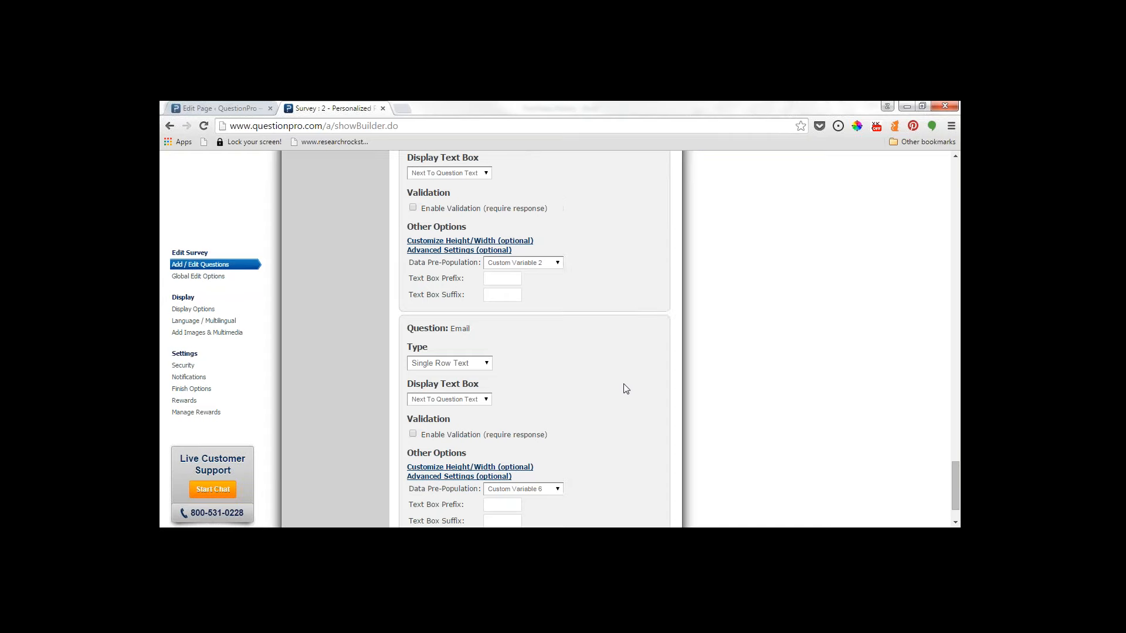
{"action": "scroll", "coordinate": [626, 389], "scroll_direction": "up", "scroll_amount": 8}
{"action": "scroll", "coordinate": [622, 387], "scroll_direction": "down", "scroll_amount": 9}
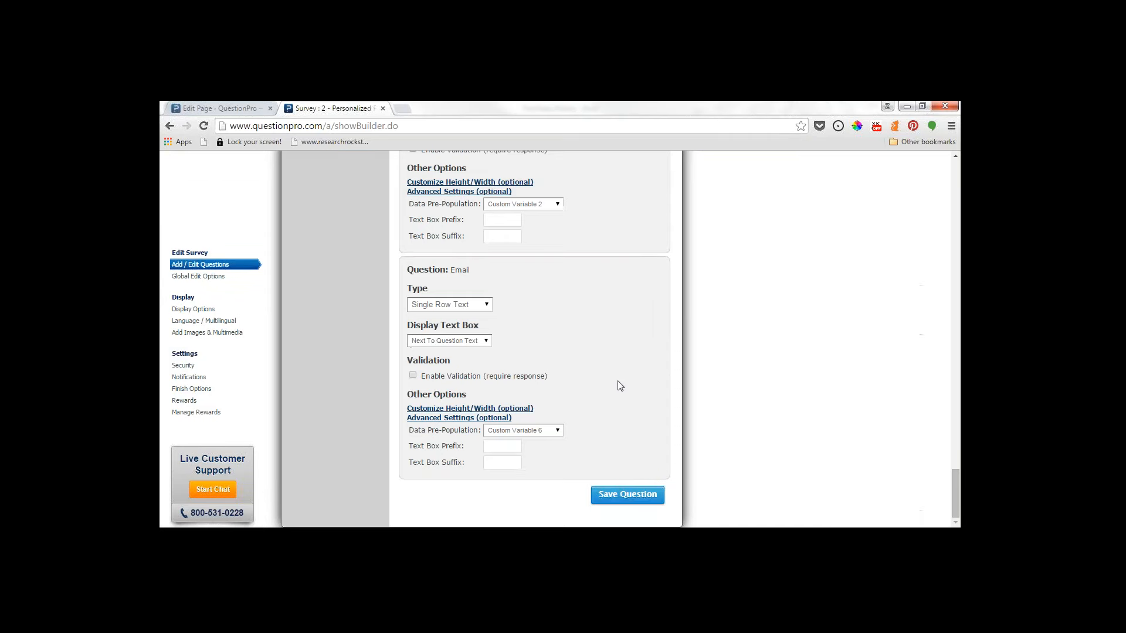
{"action": "left_click", "coordinate": [616, 502]}
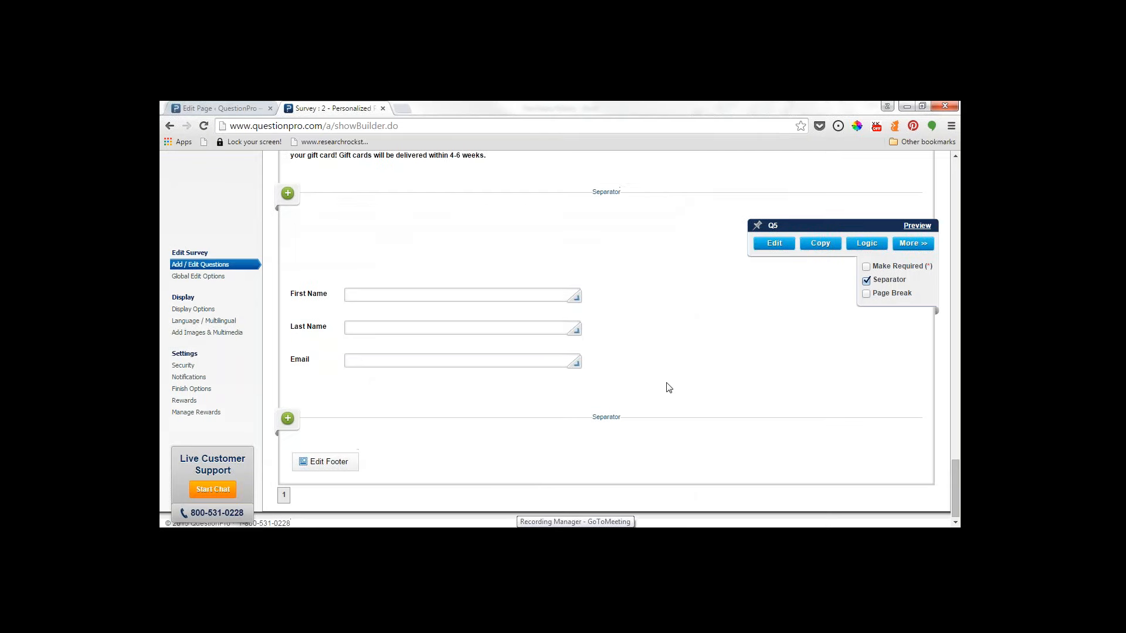
Open the survey's custom variable mapping and map Custom Variable 1 to the display name First Name with code FN
{"action": "scroll", "coordinate": [668, 372], "scroll_direction": "up", "scroll_amount": 10}
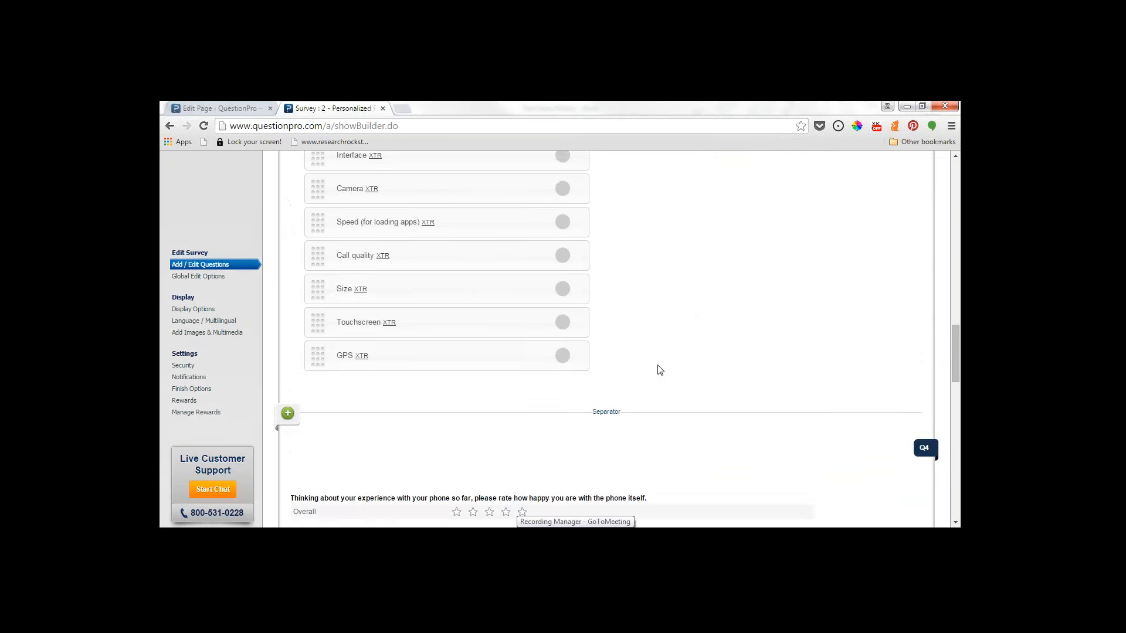
{"action": "scroll", "coordinate": [659, 370], "scroll_direction": "up", "scroll_amount": 15}
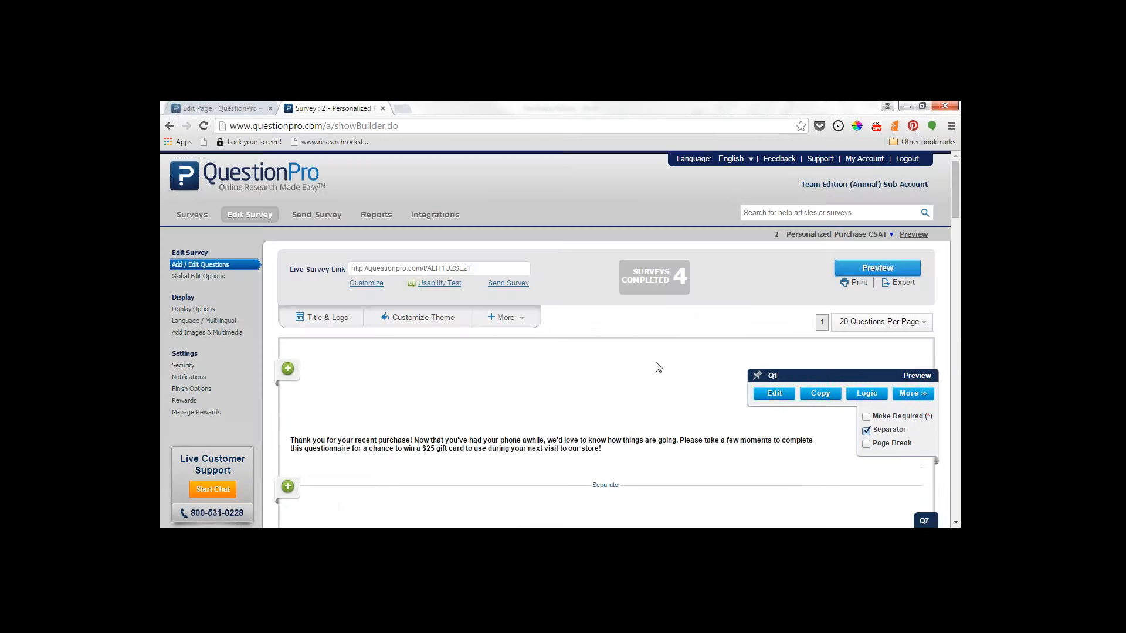
{"action": "left_click", "coordinate": [504, 322]}
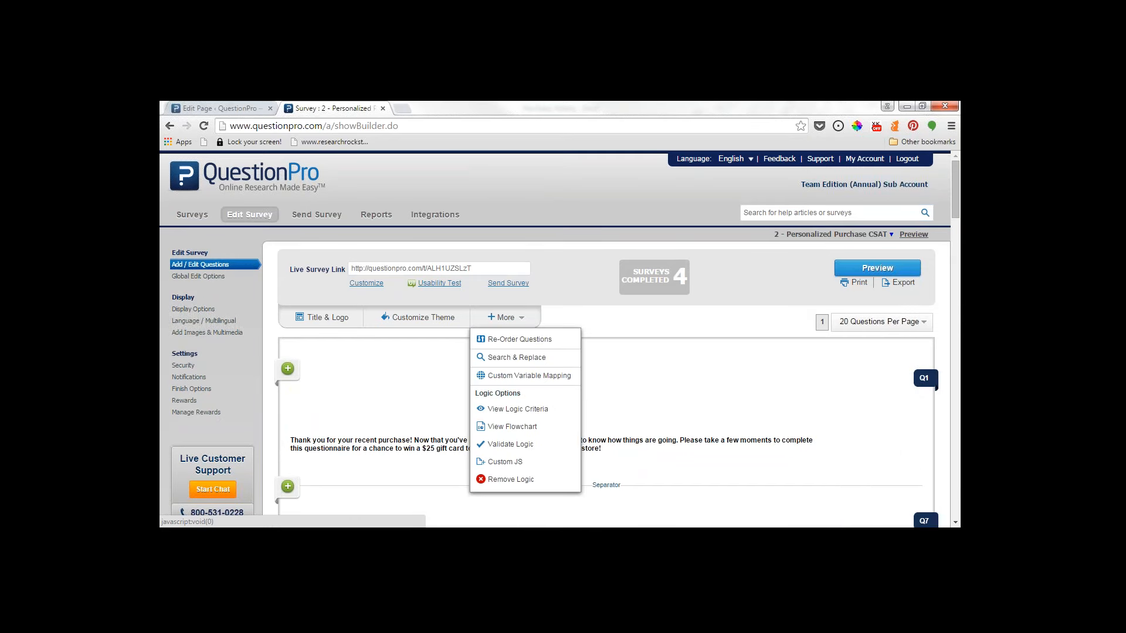
{"action": "left_click", "coordinate": [509, 379]}
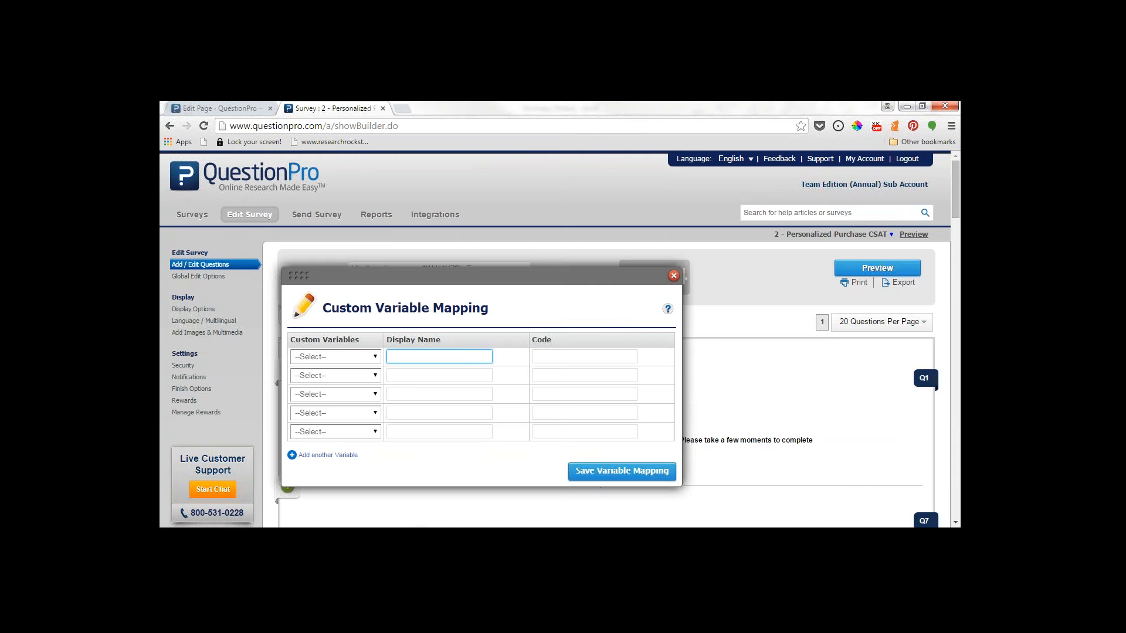
{"action": "left_click", "coordinate": [373, 358]}
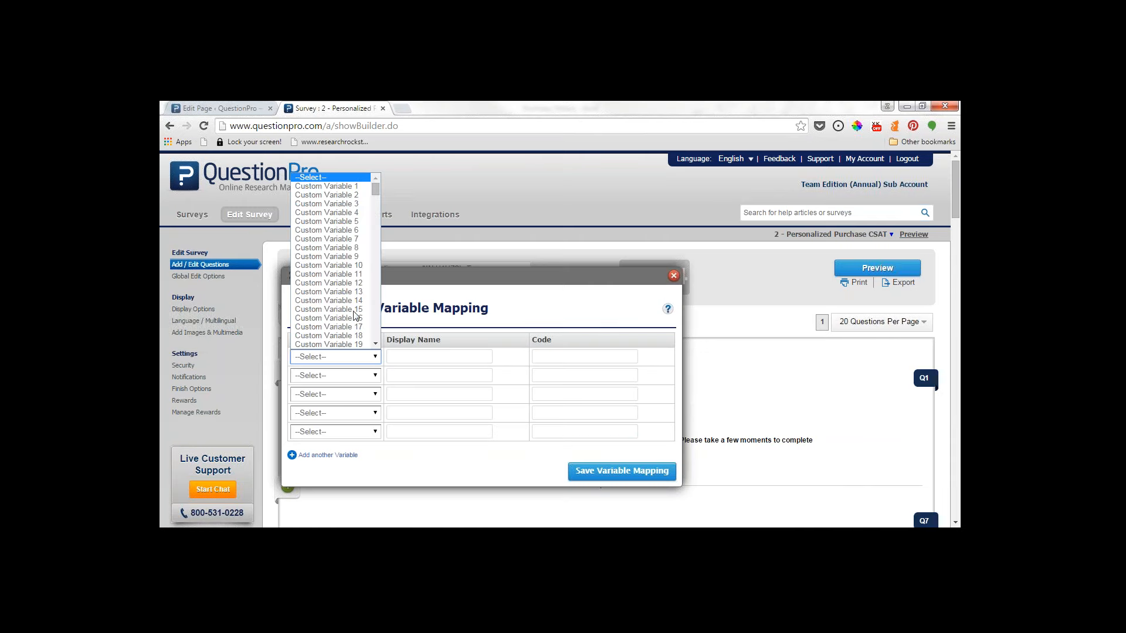
{"action": "left_click", "coordinate": [355, 188]}
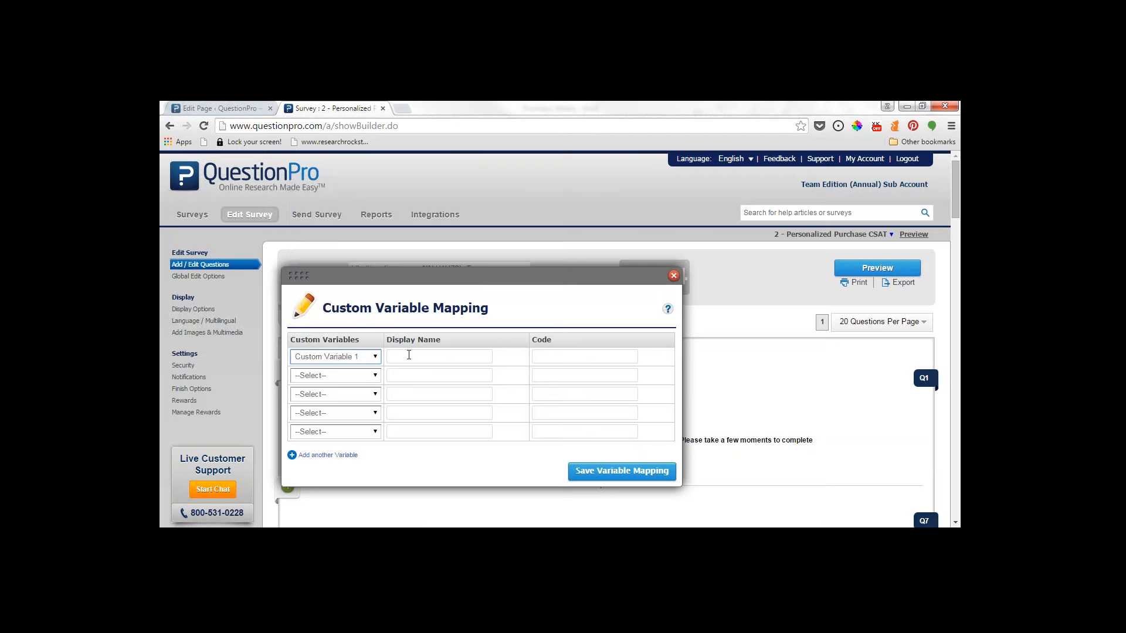
{"action": "left_click", "coordinate": [411, 358]}
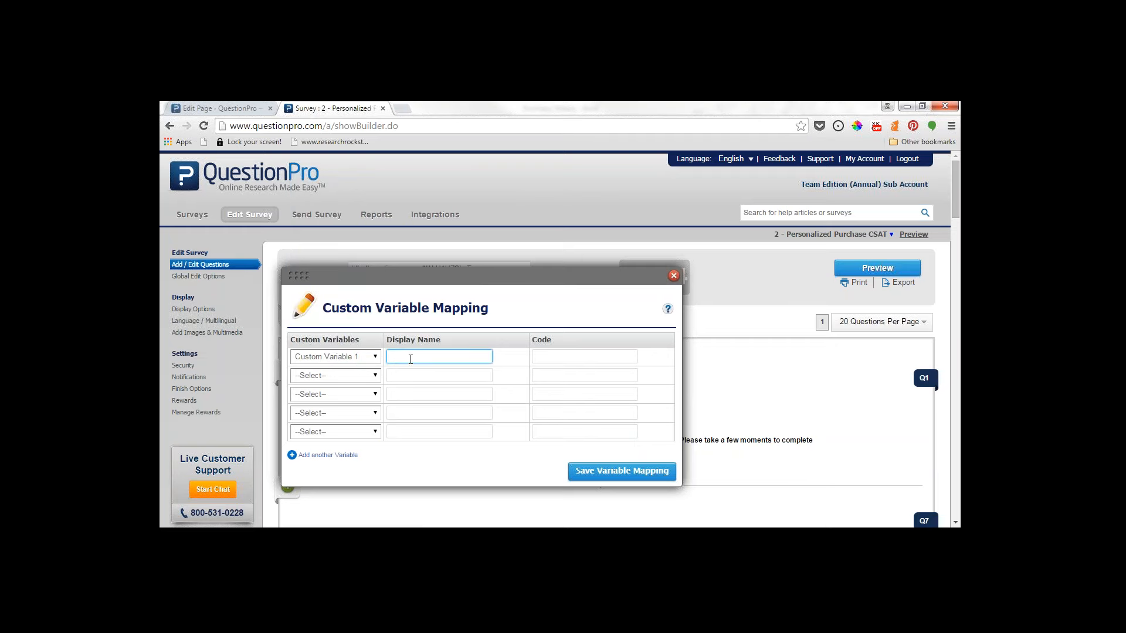
{"action": "type", "text": "First Name"}
{"action": "key", "text": "Tab"}
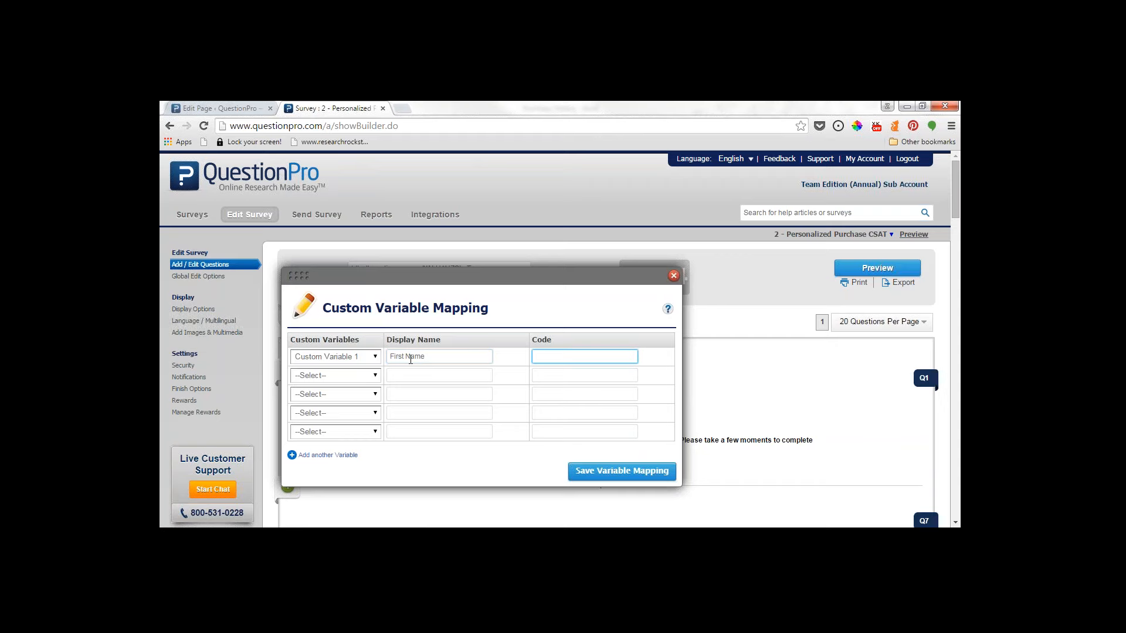
{"action": "key", "text": "Tab"}
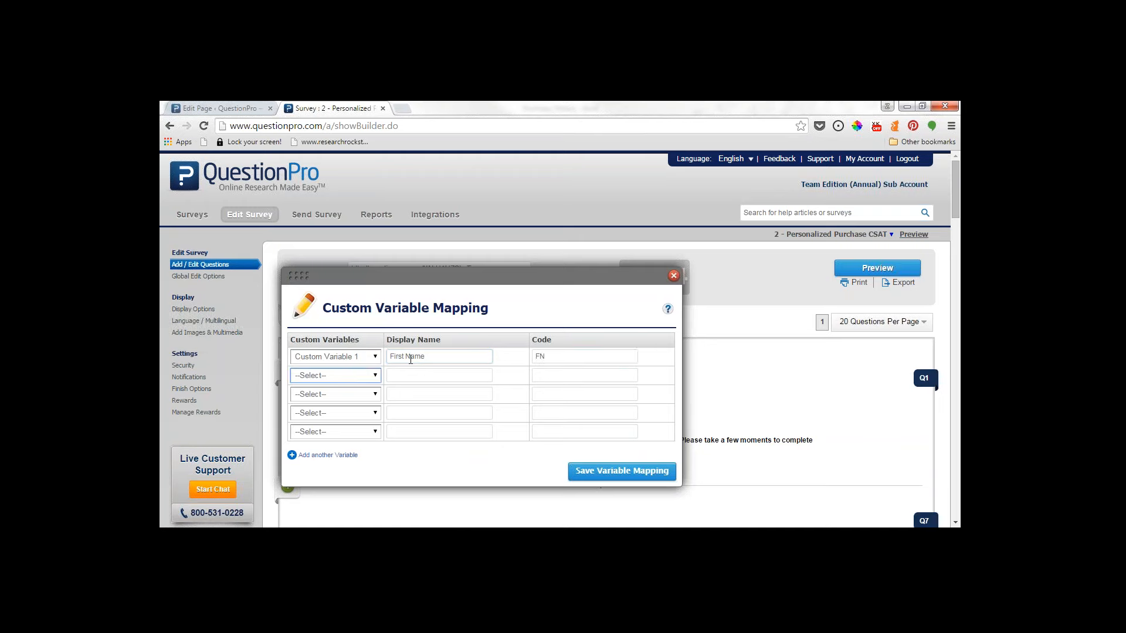
Map Custom Variable 2 to the display name Last Name with code LN and close the mapping without saving
{"action": "key", "text": "Down"}
{"action": "key", "text": "Tab"}
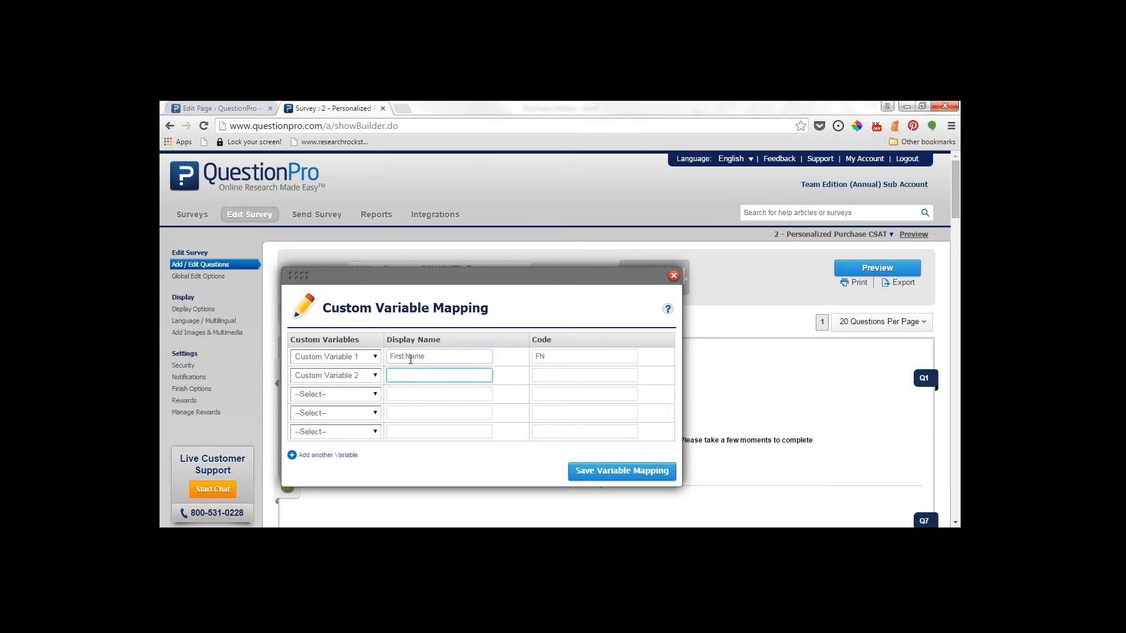
{"action": "type", "text": "Last Name"}
{"action": "key", "text": "Tab"}
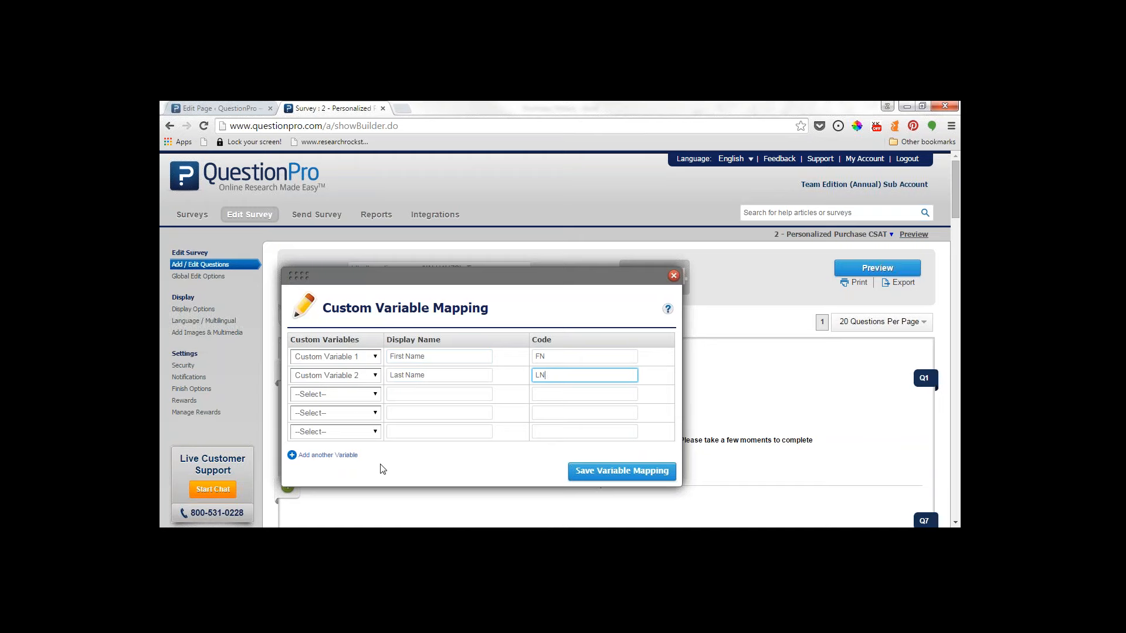
{"action": "left_click", "coordinate": [437, 393]}
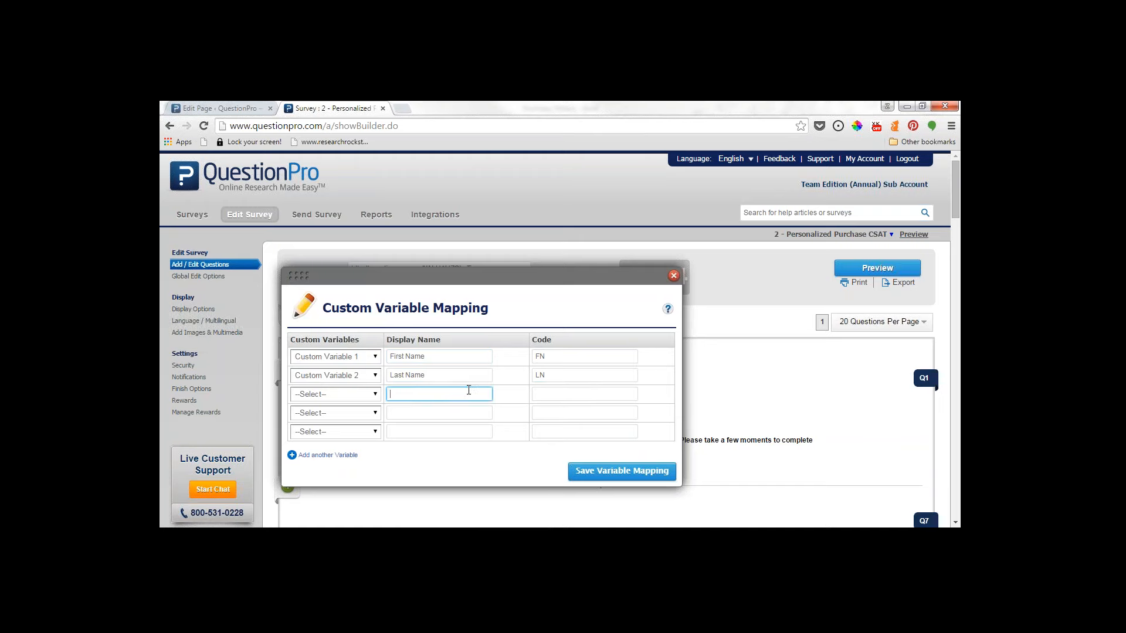
{"action": "left_click", "coordinate": [552, 391]}
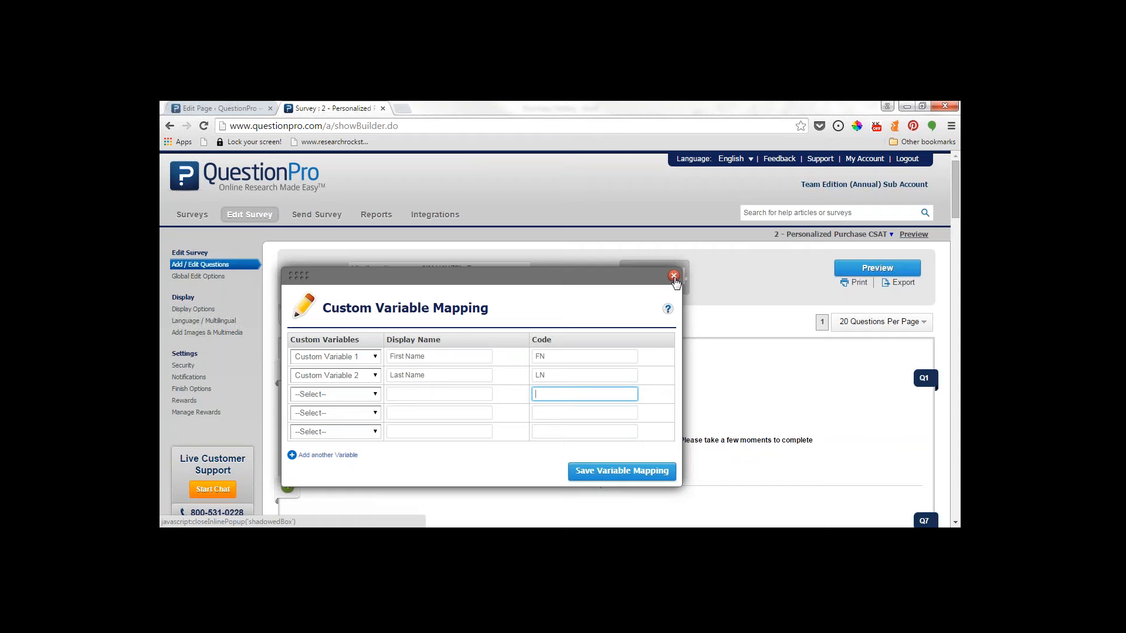
{"action": "left_click", "coordinate": [673, 276]}
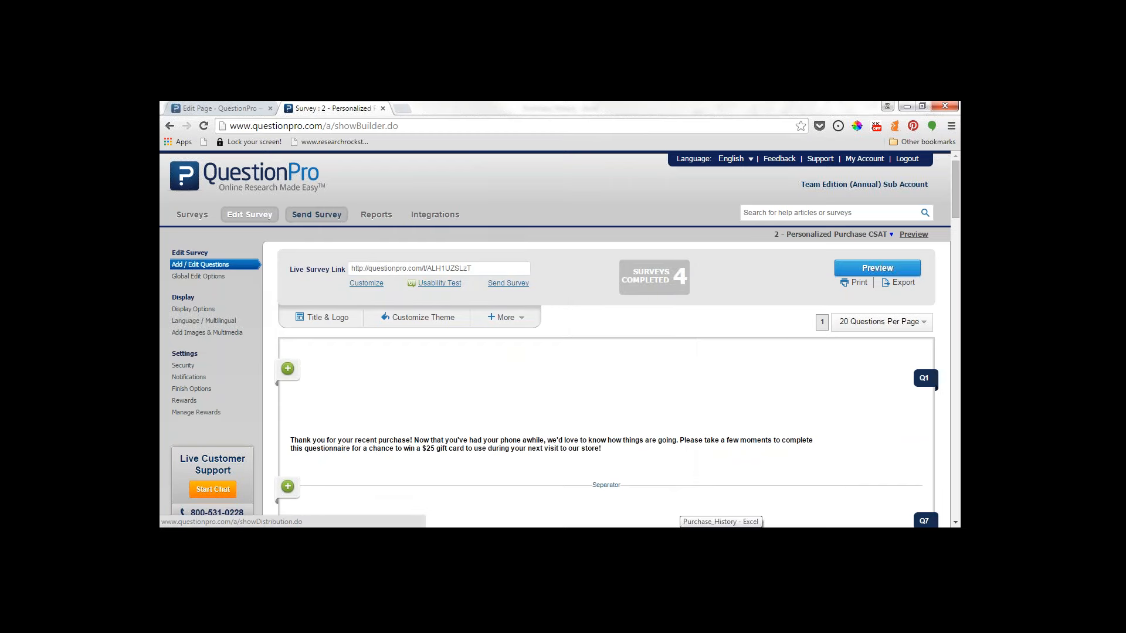
Open the survey's sending options and close the Purchase_History workbook in Excel
{"action": "left_click", "coordinate": [317, 214]}
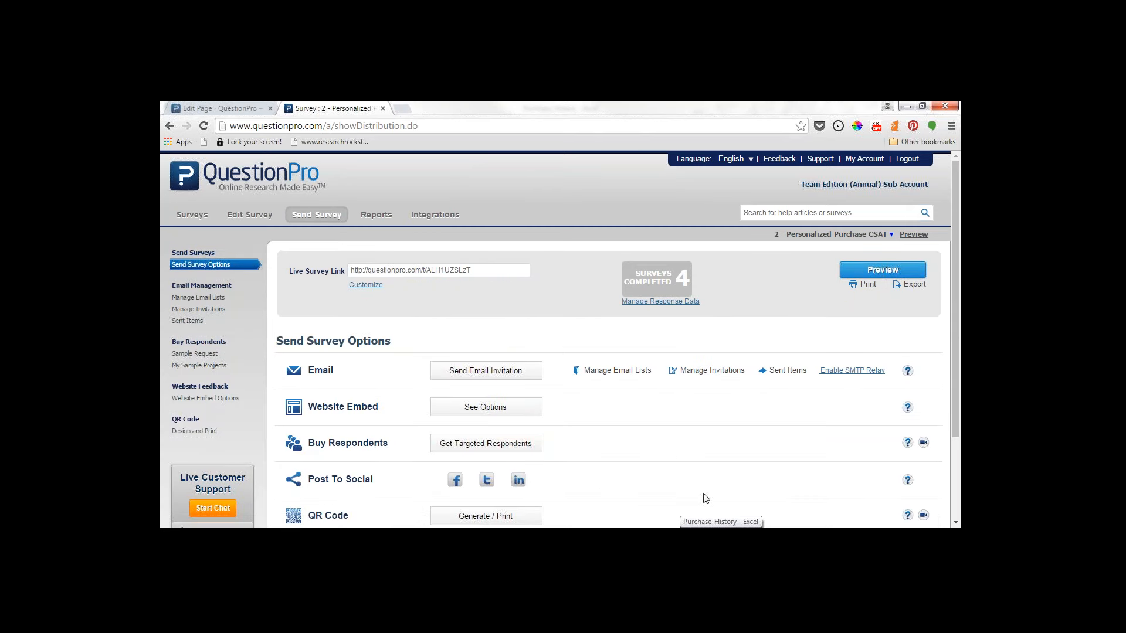
{"action": "left_click", "coordinate": [716, 535]}
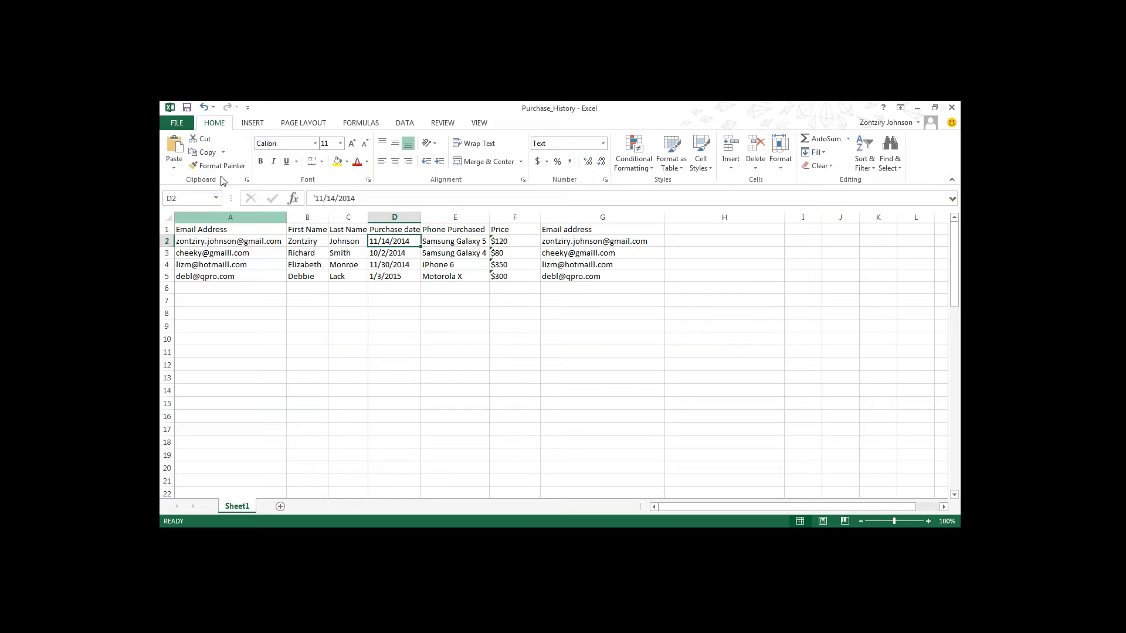
{"action": "left_click", "coordinate": [952, 107]}
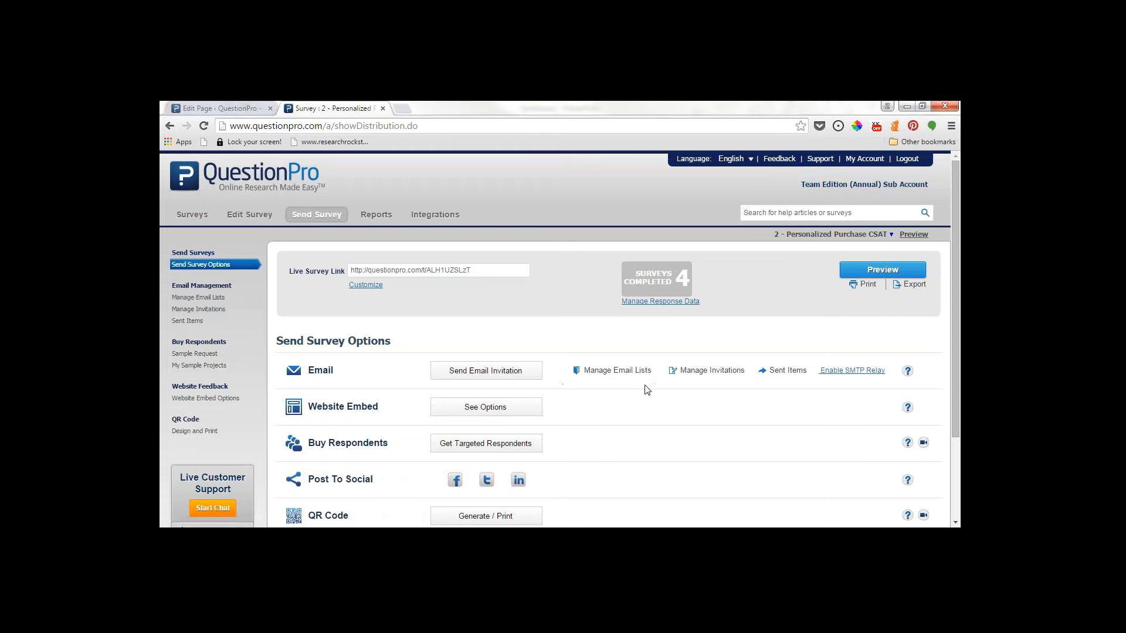
Create a new survey email invitation with the subject "Please let us know about your recent purchase!"
{"action": "left_click", "coordinate": [697, 375]}
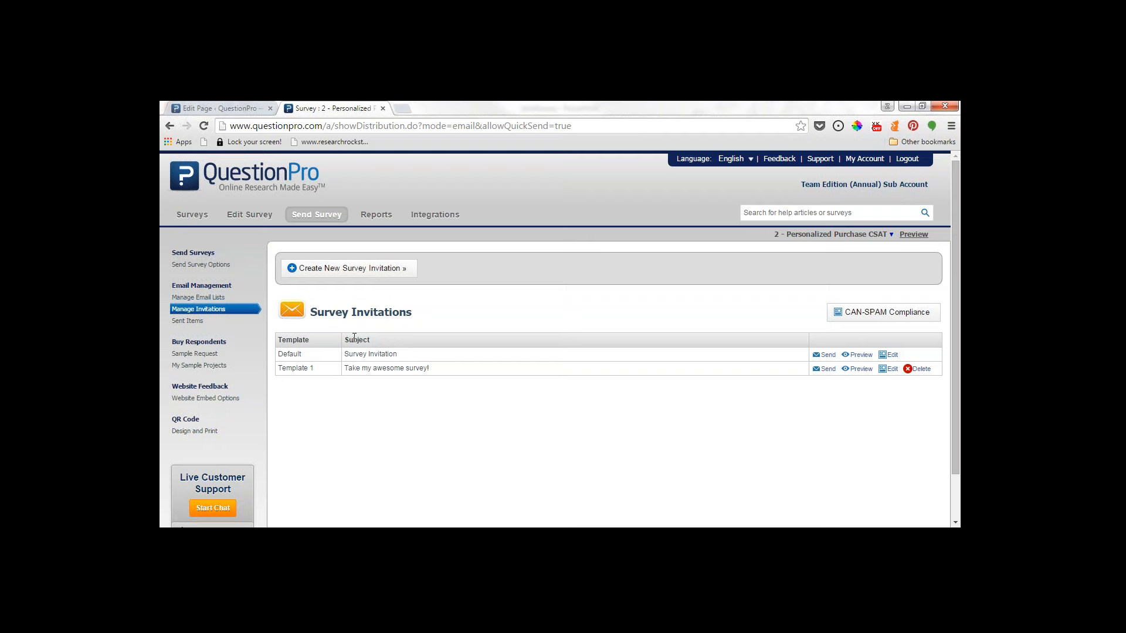
{"action": "left_click", "coordinate": [356, 271]}
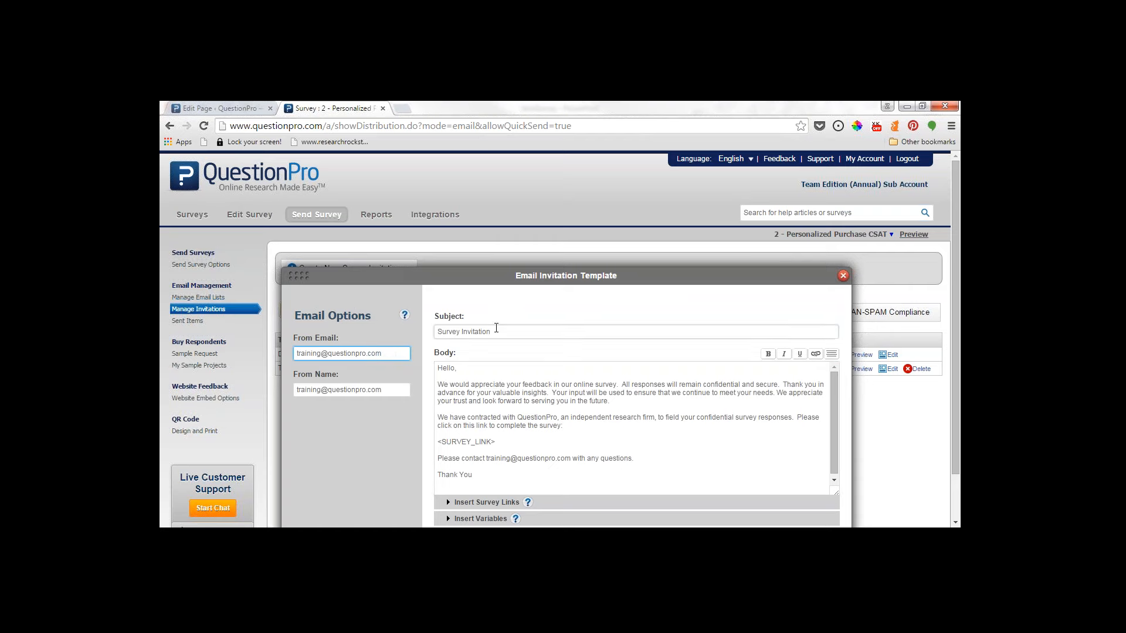
{"action": "left_click_drag", "start_coordinate": [496, 327], "coordinate": [423, 343]}
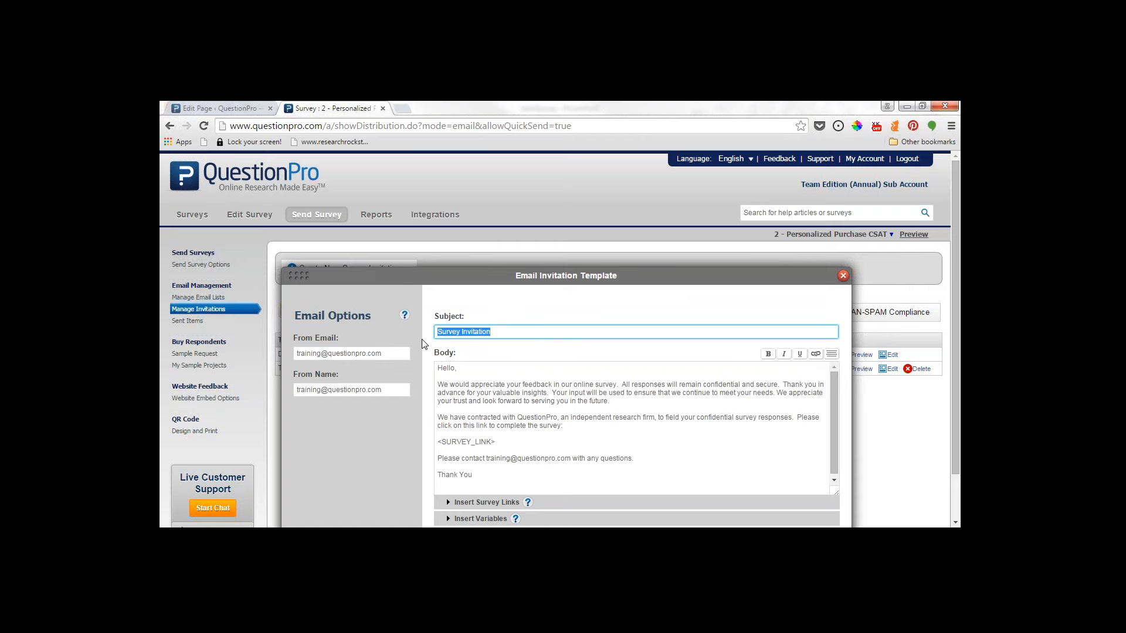
{"action": "type", "text": "ease let us know about your recent purchase!"}
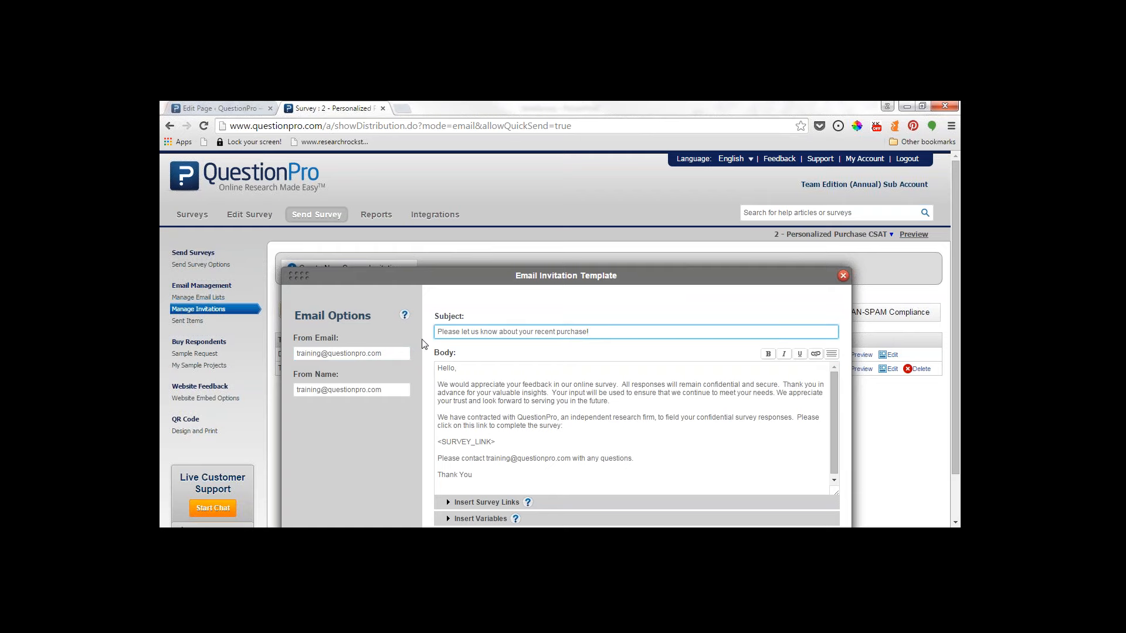
Set the invitation's From Name to QuestionPro Training and reposition the template dialog so that its full contents fit on screen
{"action": "left_click", "coordinate": [486, 377]}
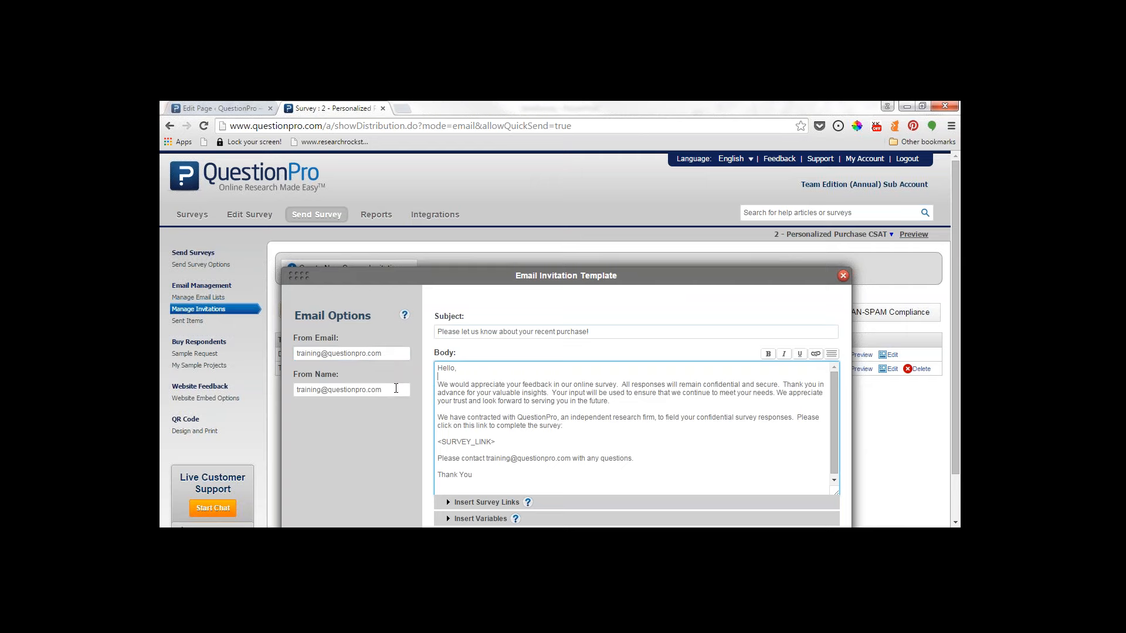
{"action": "left_click_drag", "start_coordinate": [396, 390], "coordinate": [278, 396]}
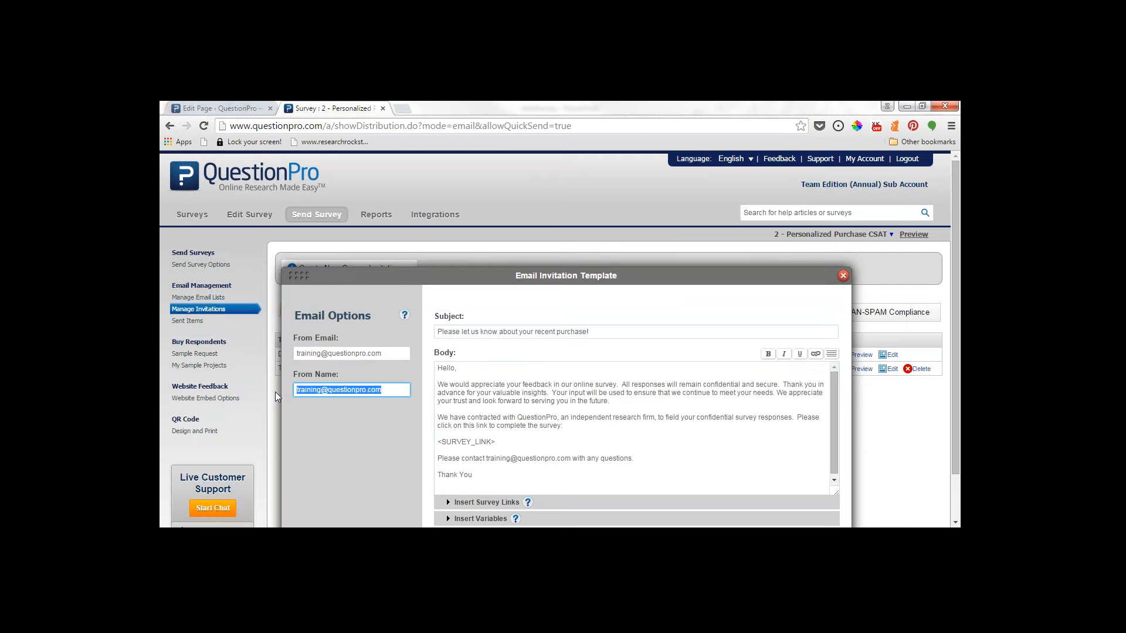
{"action": "type", "text": "QuestionPro Training"}
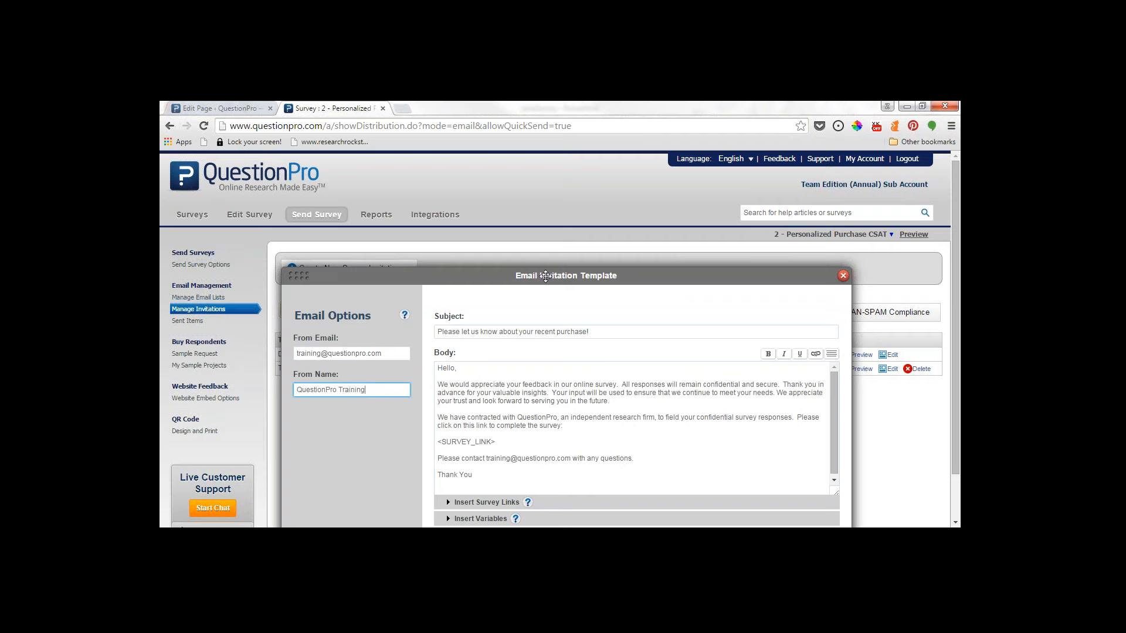
{"action": "left_click_drag", "start_coordinate": [546, 276], "coordinate": [550, 197]}
Replace the invitation's default body text with the greeting "Hi," followed by a blank line
{"action": "left_click", "coordinate": [469, 331]}
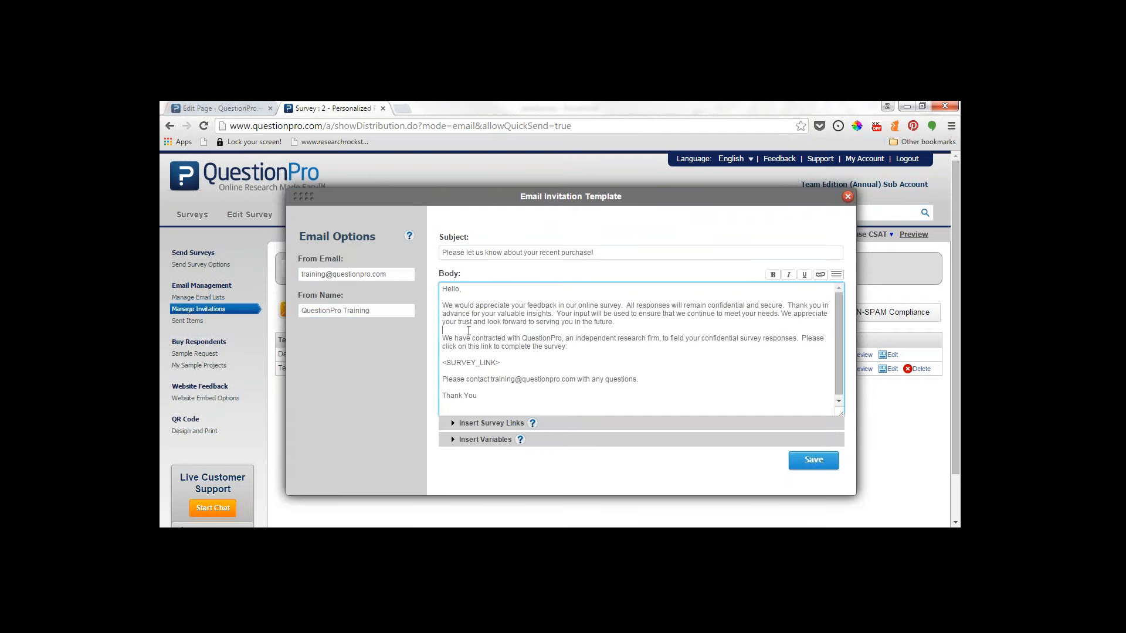
{"action": "left_click_drag", "start_coordinate": [443, 289], "coordinate": [623, 426]}
{"action": "key", "text": "BackSpace"}
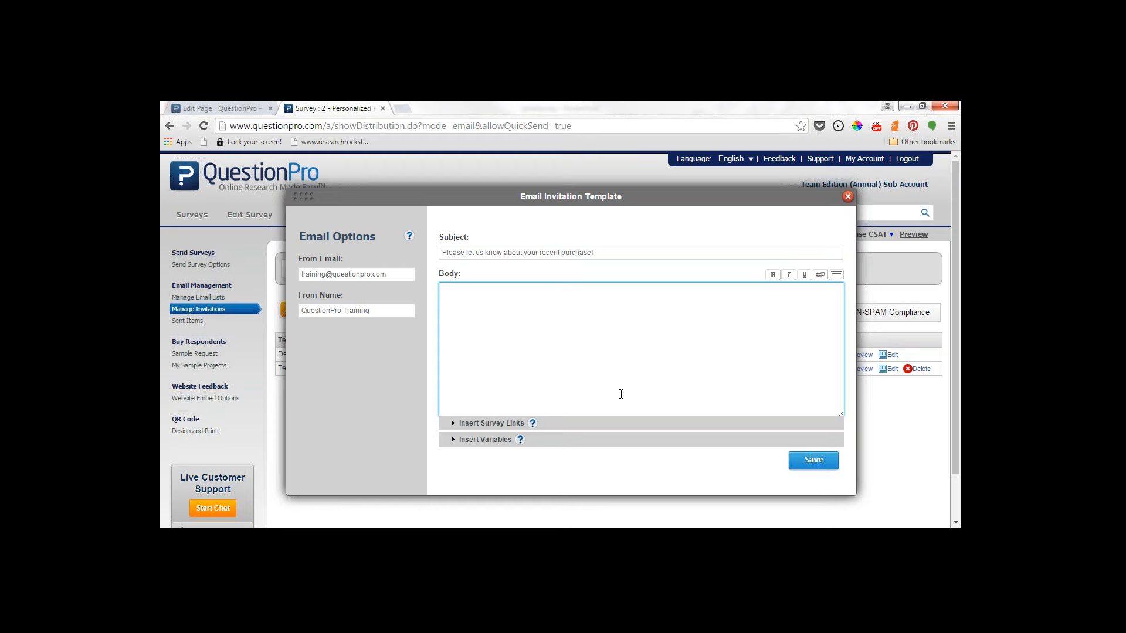
{"action": "type", "text": "H"}
{"action": "type", "text": "i,"}
{"action": "key", "text": "Return"}
{"action": "key", "text": "Return"}
Write the body's opening sentence "We appreciate your recent purchase and would love to know how things are going!"
{"action": "type", "text": "We appreciate your recent purchase and would l"}
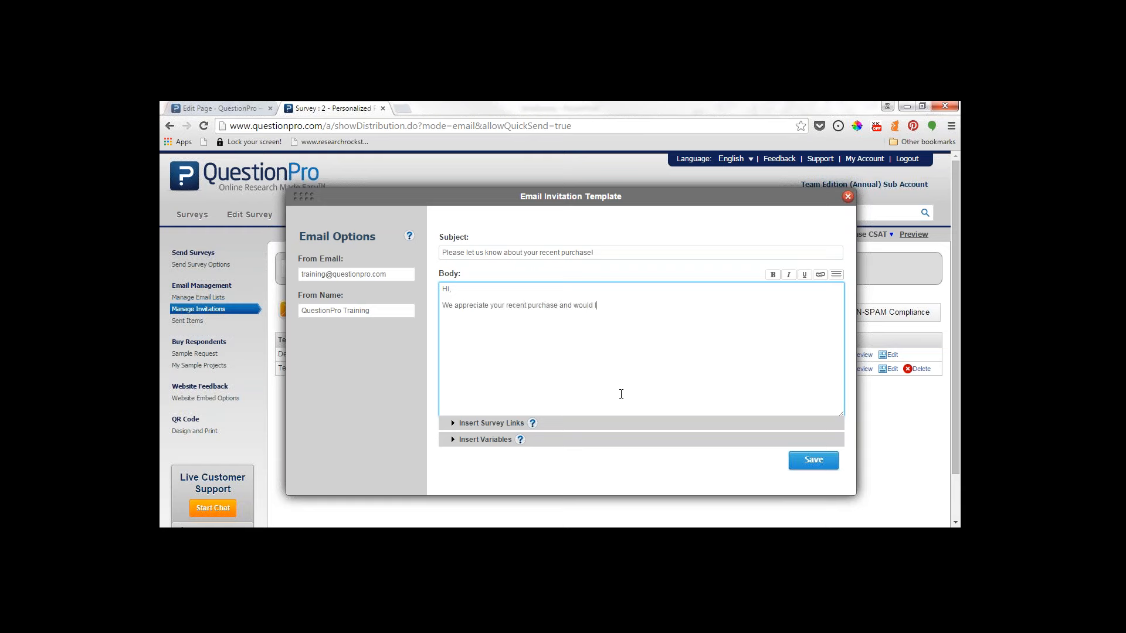
{"action": "type", "text": "ove to know how things are going!Please take"}
{"action": "key", "text": "BackSpace"}
{"action": "key", "text": "BackSpace"}
{"action": "key", "text": "BackSpace"}
{"action": "key", "text": "BackSpace"}
{"action": "key", "text": "BackSpace"}
{"action": "key", "text": "BackSpace"}
{"action": "key", "text": "BackSpace"}
{"action": "key", "text": "BackSpace"}
{"action": "key", "text": "BackSpace"}
{"action": "key", "text": "BackSpace"}
{"action": "key", "text": "BackSpace"}
Add a sentence asking customers to complete the survey in no more than 3 minutes and enter a drawing for a $25 gift card
{"action": "type", "text": "Please take a few moments c"}
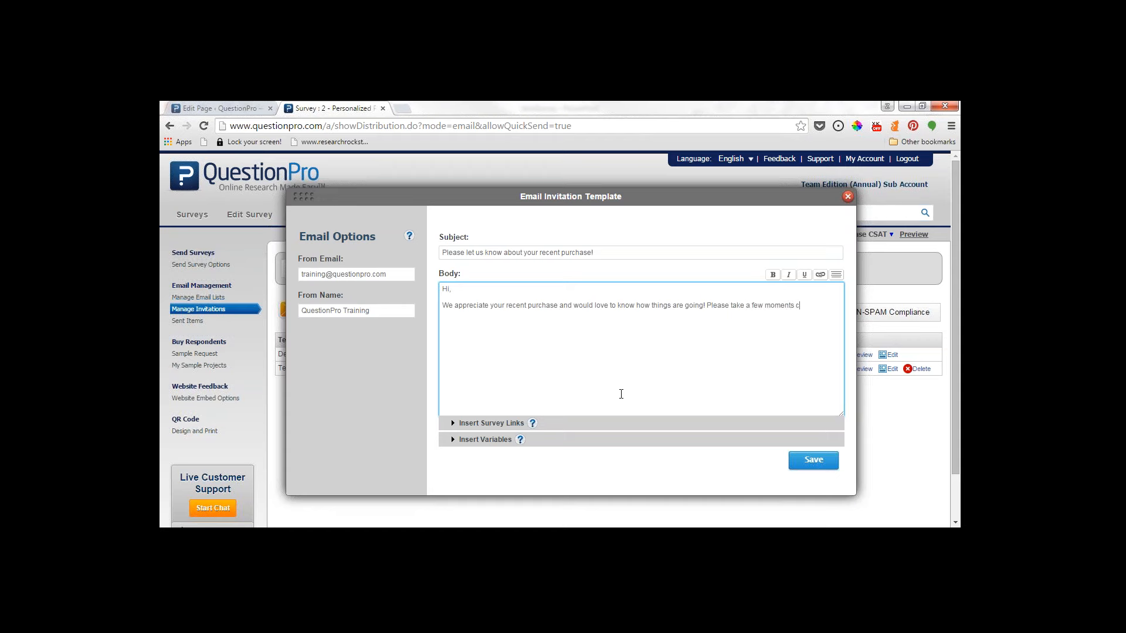
{"action": "key", "text": "BackSpace"}
{"action": "type", "text": "to completely  our sr"}
{"action": "key", "text": "BackSpace"}
{"action": "type", "text": "urvey (should take no more th"}
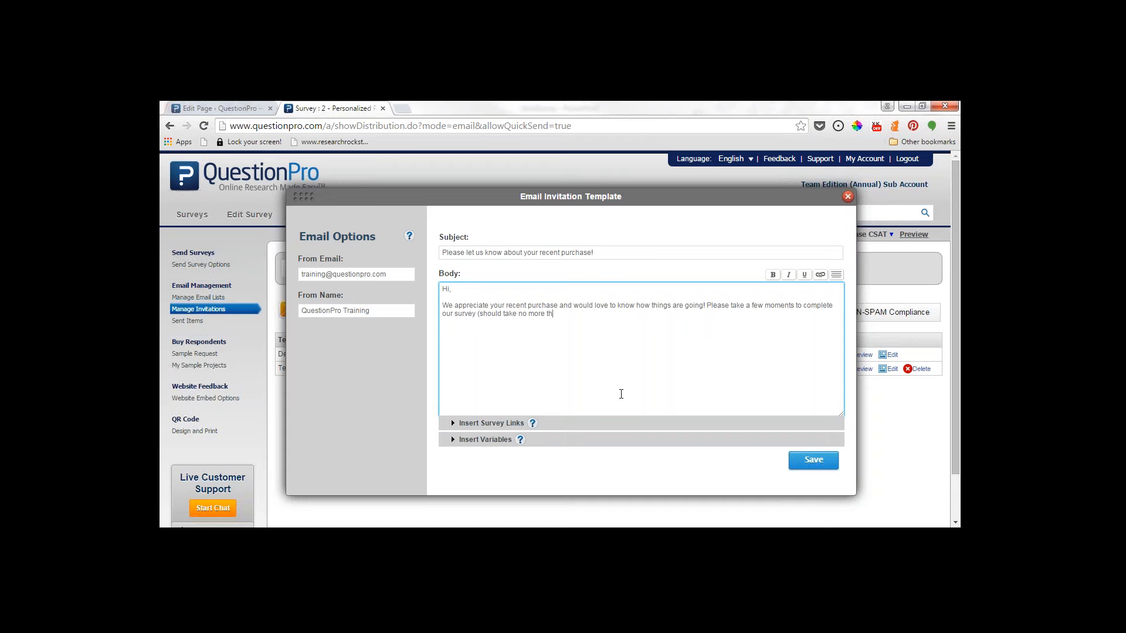
{"action": "type", "text": "an 3 minutes to complete), and then enter your "}
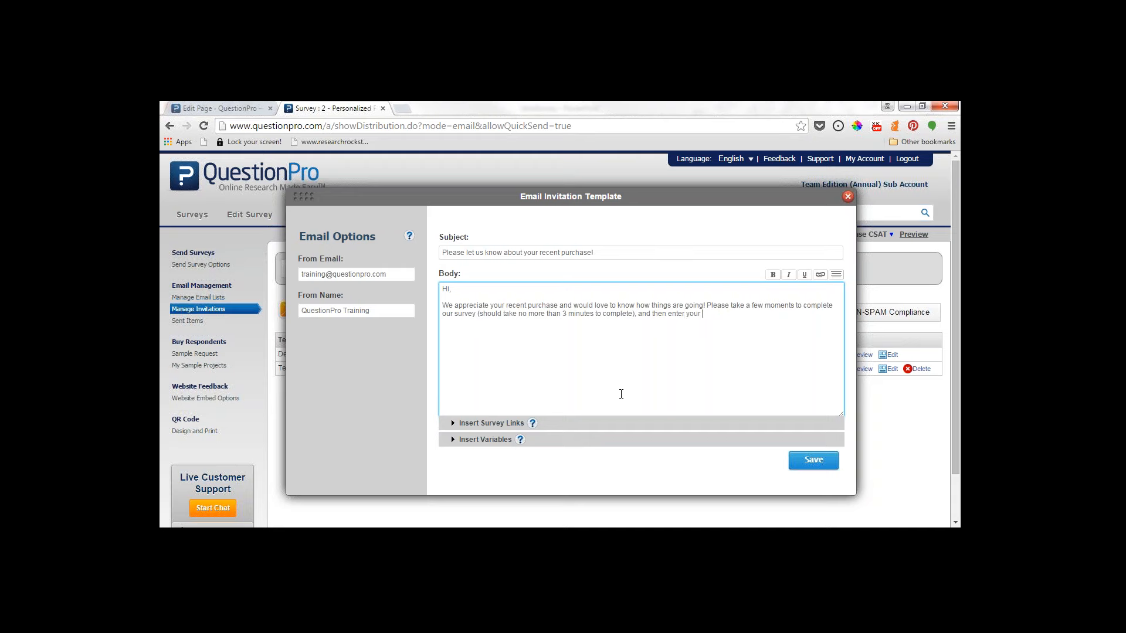
{"action": "type", "text": "information to be included in a drawing for a $25 f"}
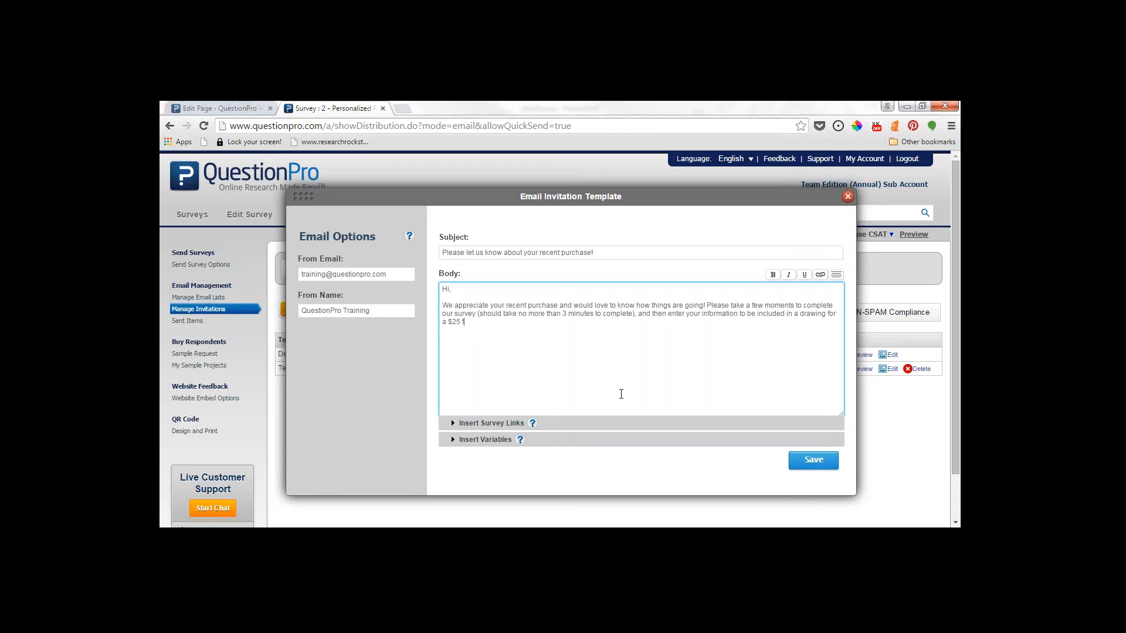
{"action": "key", "text": "BackSpace"}
{"action": "type", "text": "gift card!"}
Insert the Custom1 variable into the greeting after "Hi," and follow it with a comma
{"action": "left_click", "coordinate": [454, 424]}
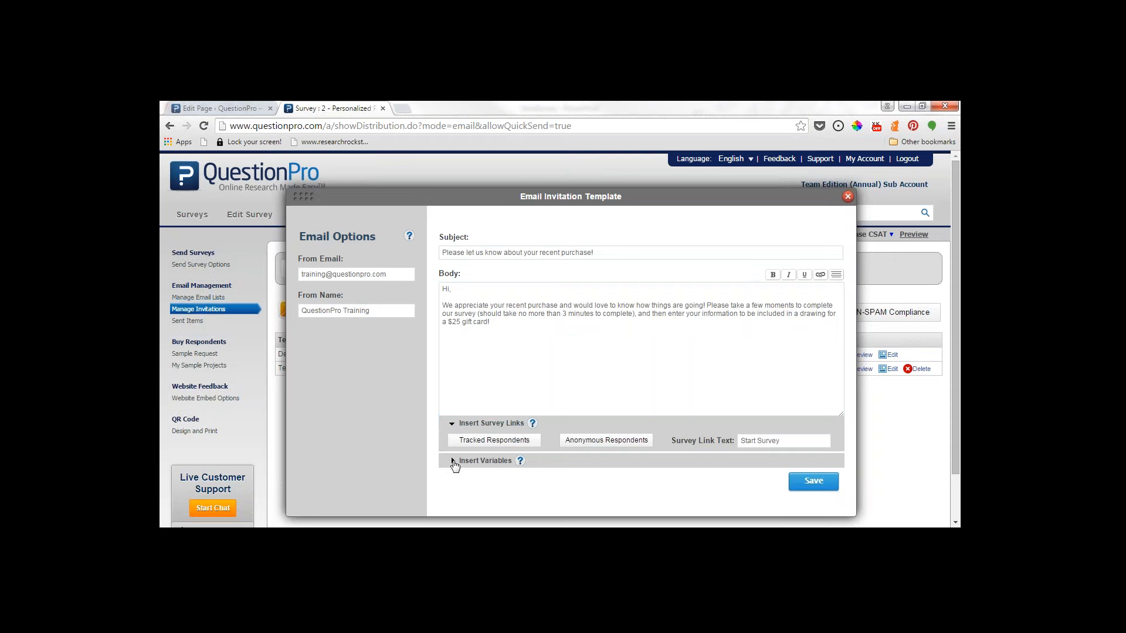
{"action": "left_click", "coordinate": [453, 462]}
{"action": "left_click", "coordinate": [453, 441]}
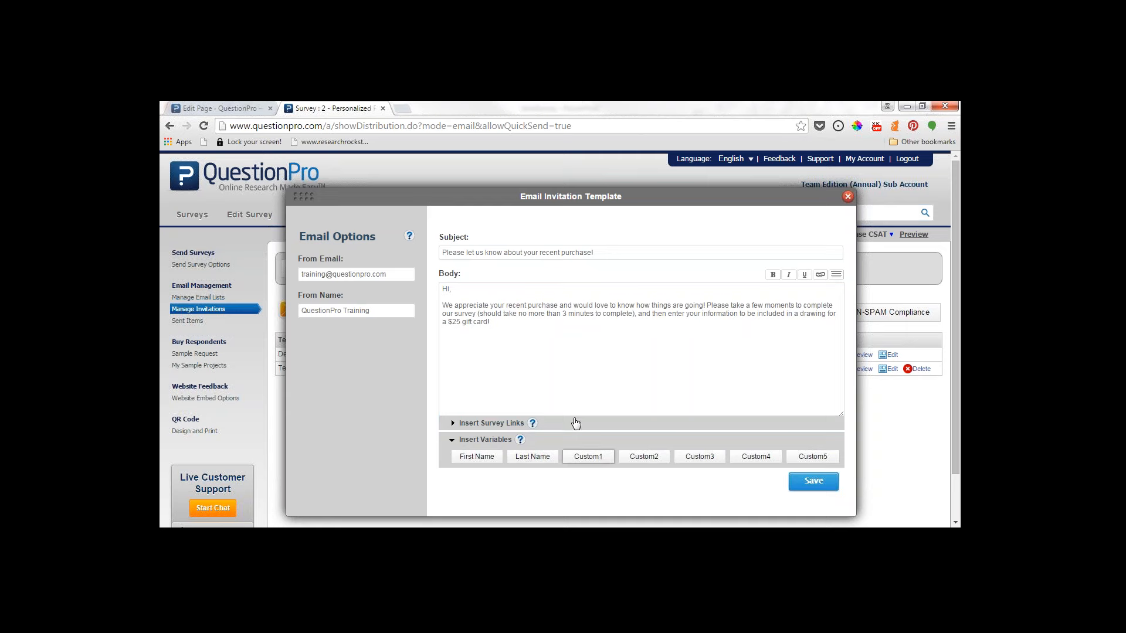
{"action": "left_click", "coordinate": [460, 297]}
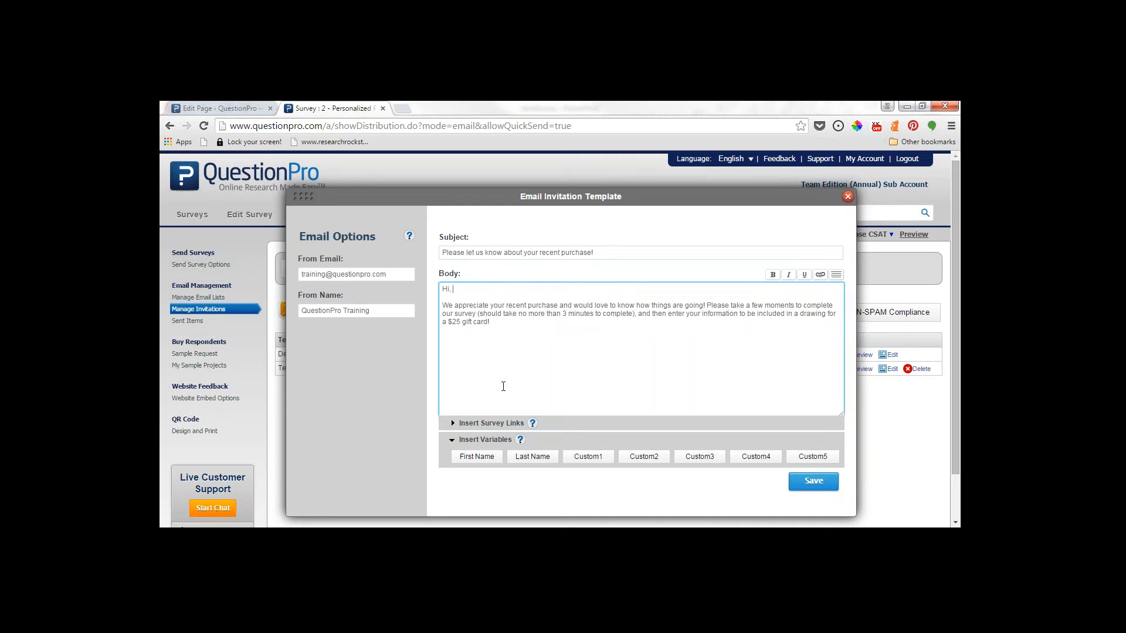
{"action": "left_click", "coordinate": [594, 458]}
Insert the tracked respondents survey link below the invitation's body paragraph, with one blank line between them
{"action": "left_click", "coordinate": [497, 326]}
{"action": "key", "text": "Return"}
{"action": "key", "text": "Return"}
{"action": "left_click", "coordinate": [453, 423]}
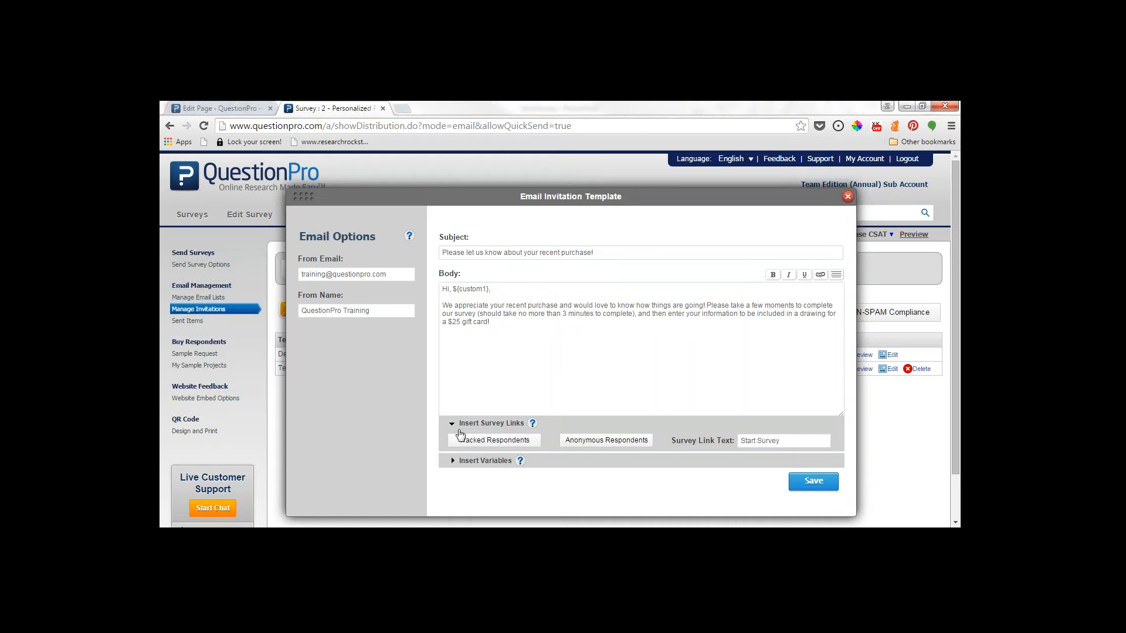
{"action": "left_click", "coordinate": [460, 434]}
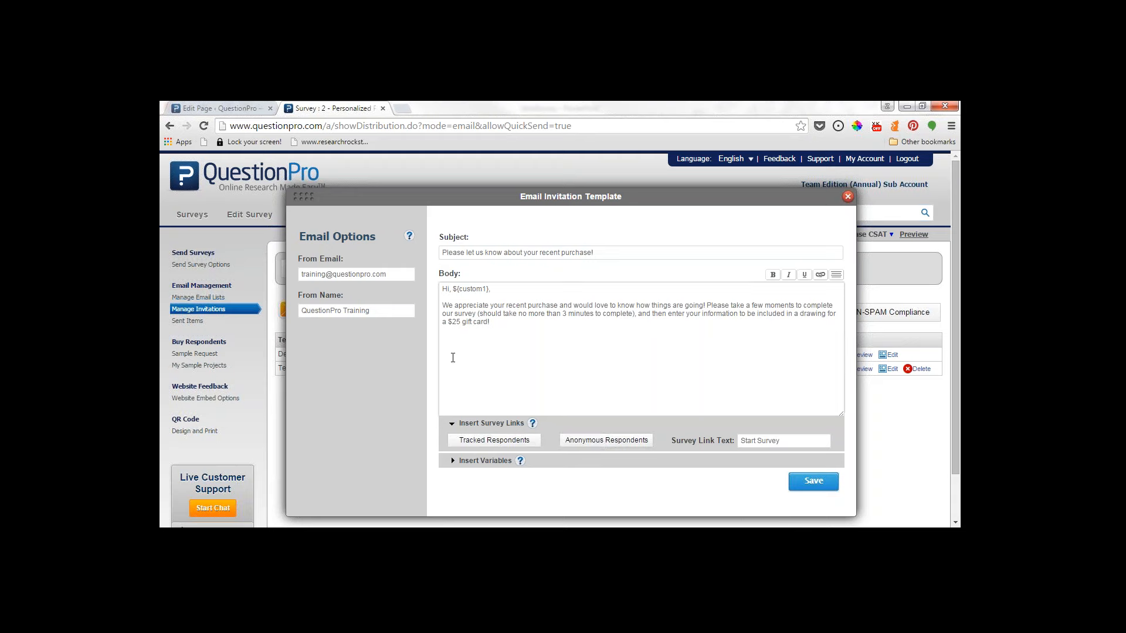
{"action": "left_click", "coordinate": [455, 348]}
{"action": "left_click", "coordinate": [489, 441]}
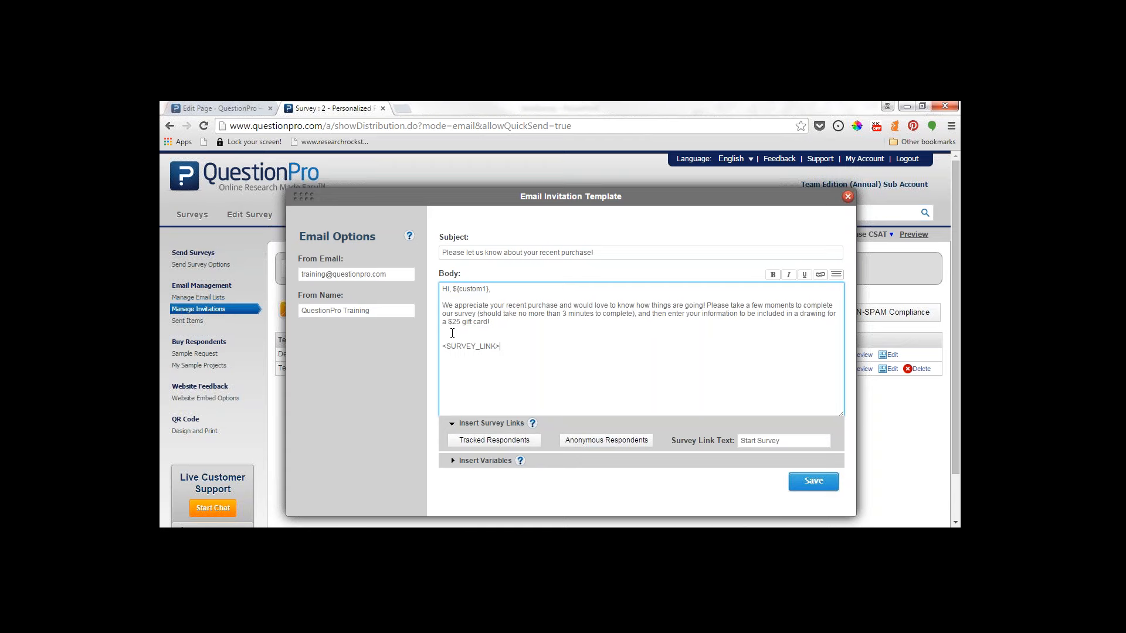
{"action": "left_click", "coordinate": [451, 333]}
{"action": "key", "text": "BackSpace"}
Replace the survey link text with "Take the survey and enter to win!"
{"action": "left_click_drag", "start_coordinate": [779, 441], "coordinate": [720, 444]}
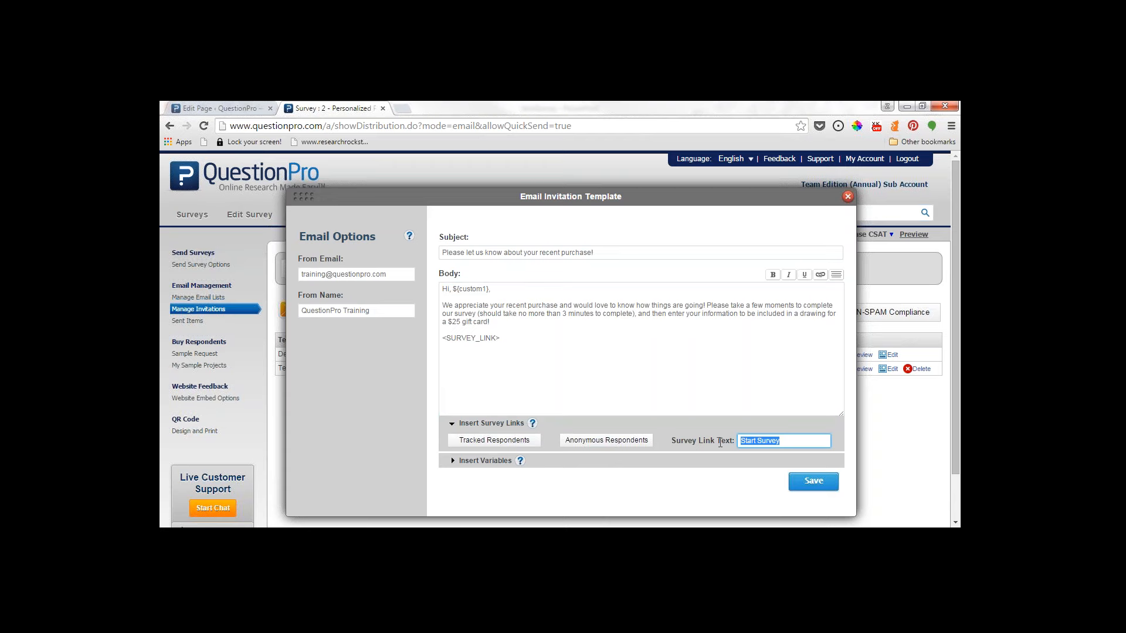
{"action": "type", "text": "Thanks fo"}
{"action": "key", "text": "BackSpace"}
{"action": "key", "text": "BackSpace"}
{"action": "key", "text": "BackSpace"}
{"action": "key", "text": "BackSpace"}
{"action": "key", "text": "BackSpace"}
{"action": "key", "text": "BackSpace"}
{"action": "key", "text": "BackSpace"}
{"action": "key", "text": "BackSpace"}
{"action": "key", "text": "BackSpace"}
{"action": "type", "text": "Take the survey a"}
{"action": "type", "text": "nd enter to win!"}
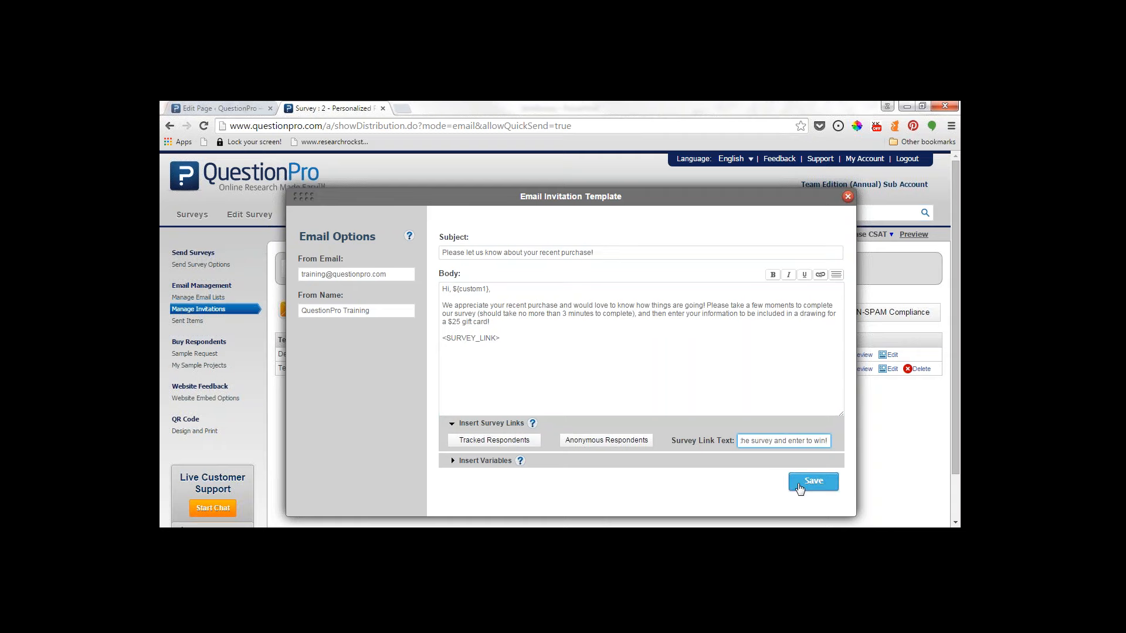
Save the invitation template, preview it from the survey invitations list, and close the preview
{"action": "left_click", "coordinate": [813, 481]}
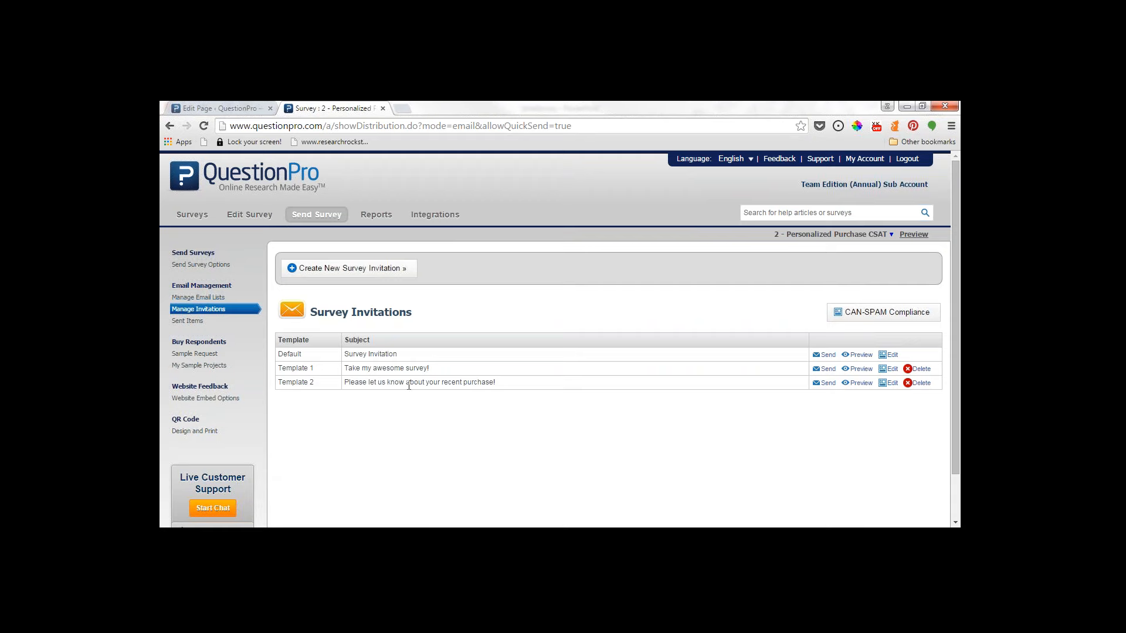
{"action": "left_click", "coordinate": [860, 384]}
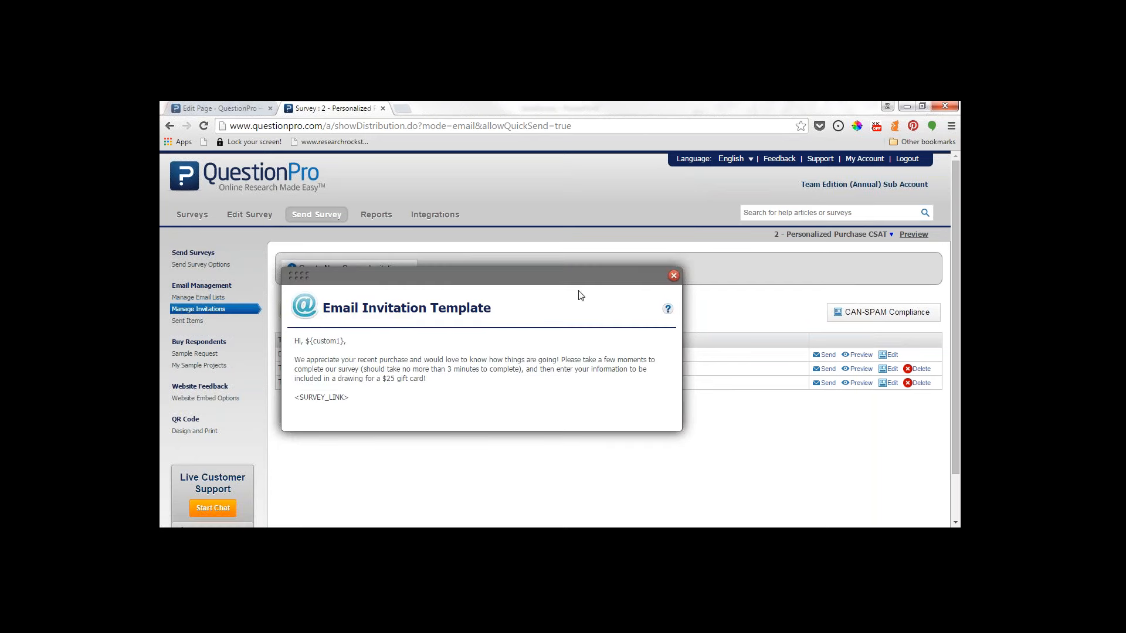
{"action": "left_click", "coordinate": [673, 276]}
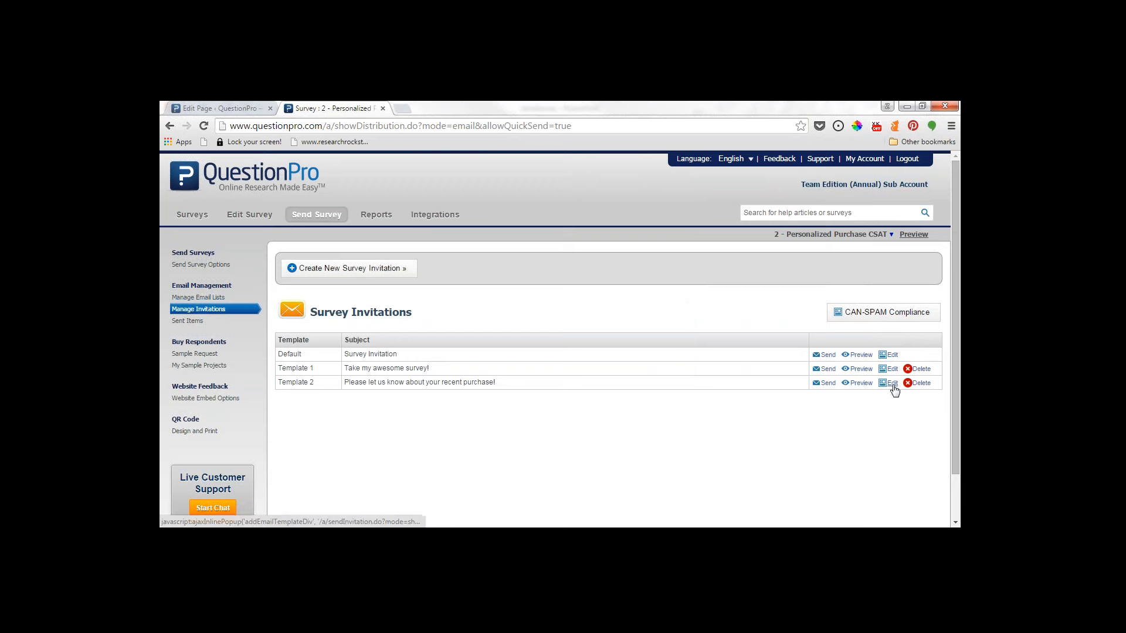
Start sending the "Please let us know about your recent purchase!" invitation and choose Test List Feb as the recipient list
{"action": "left_click", "coordinate": [823, 385]}
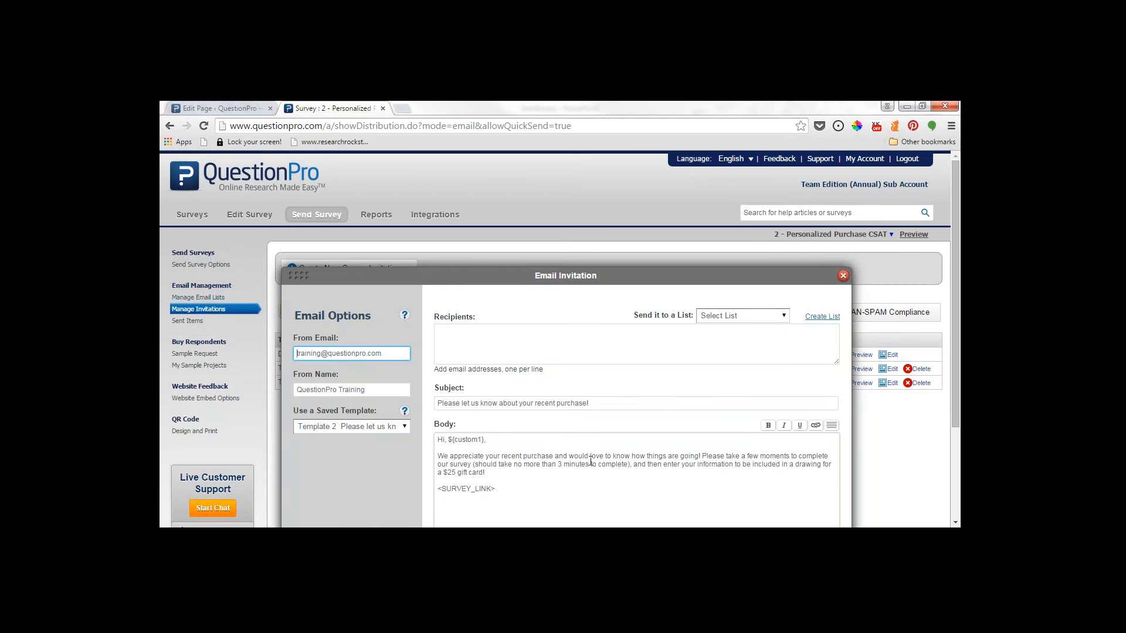
{"action": "left_click_drag", "start_coordinate": [605, 276], "coordinate": [603, 195]}
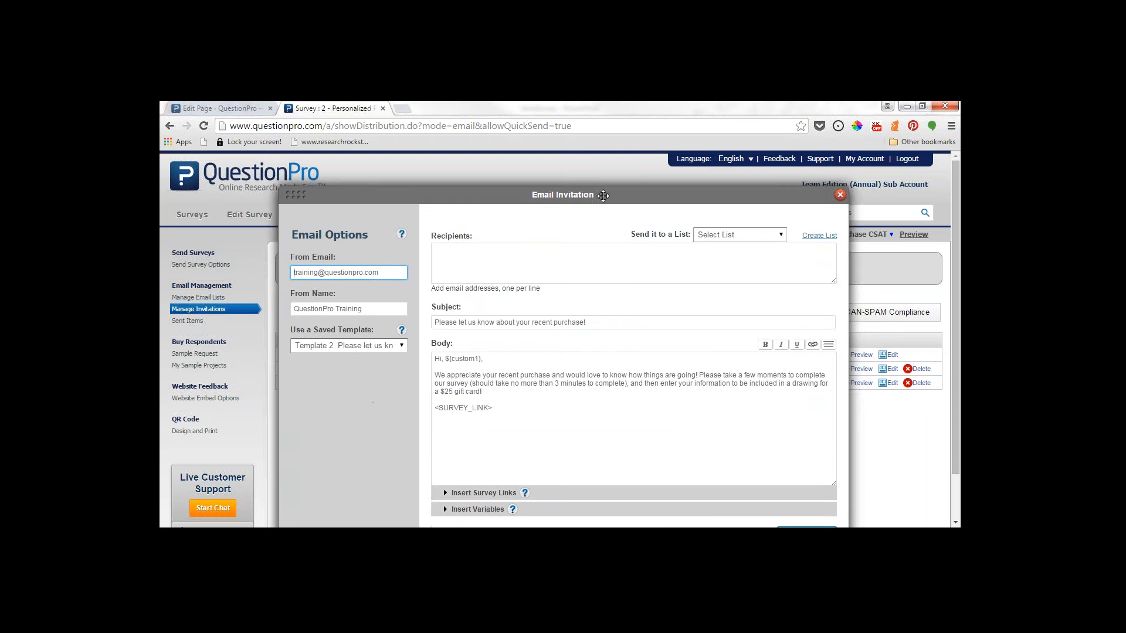
{"action": "left_click", "coordinate": [721, 237]}
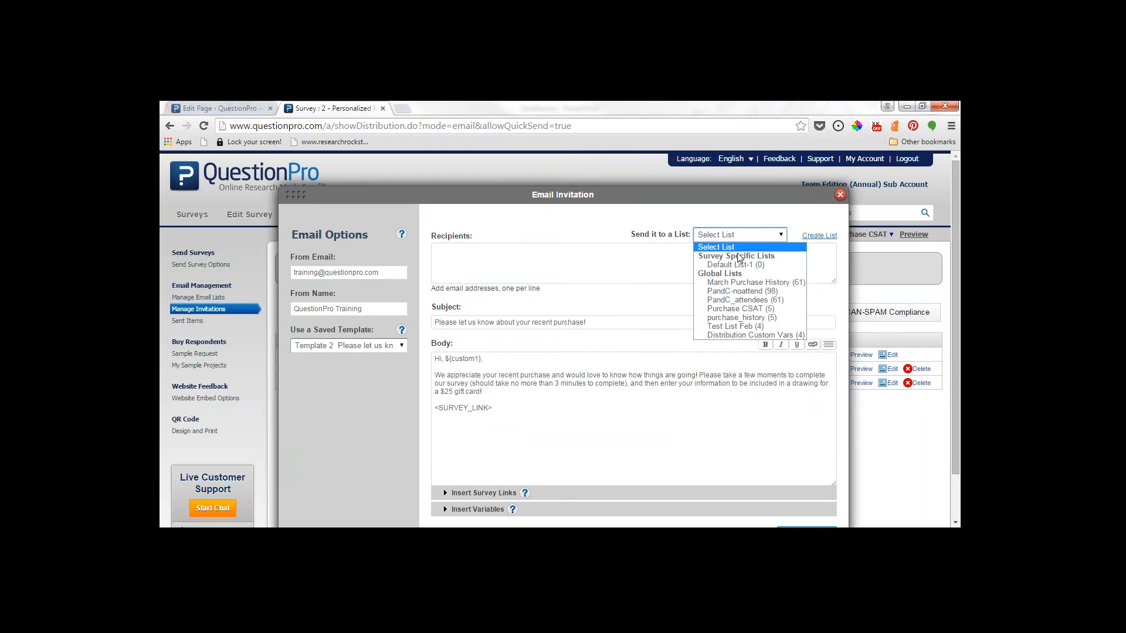
{"action": "left_click", "coordinate": [742, 327]}
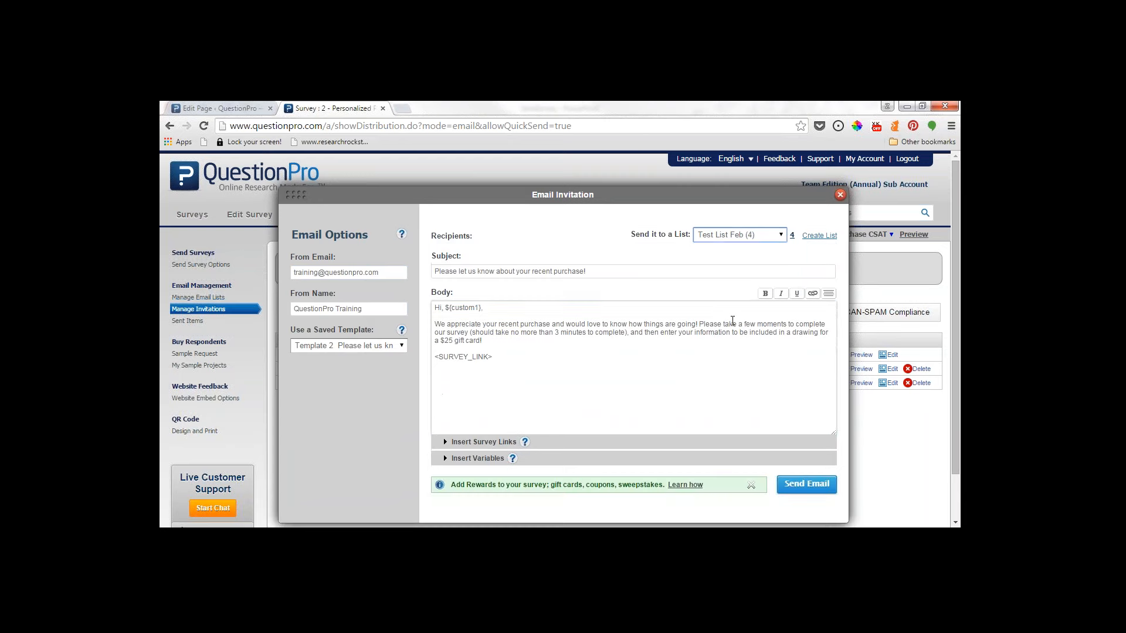
Check the available variables, select Template 2 as the saved template, and send the email invitation
{"action": "left_click", "coordinate": [512, 359]}
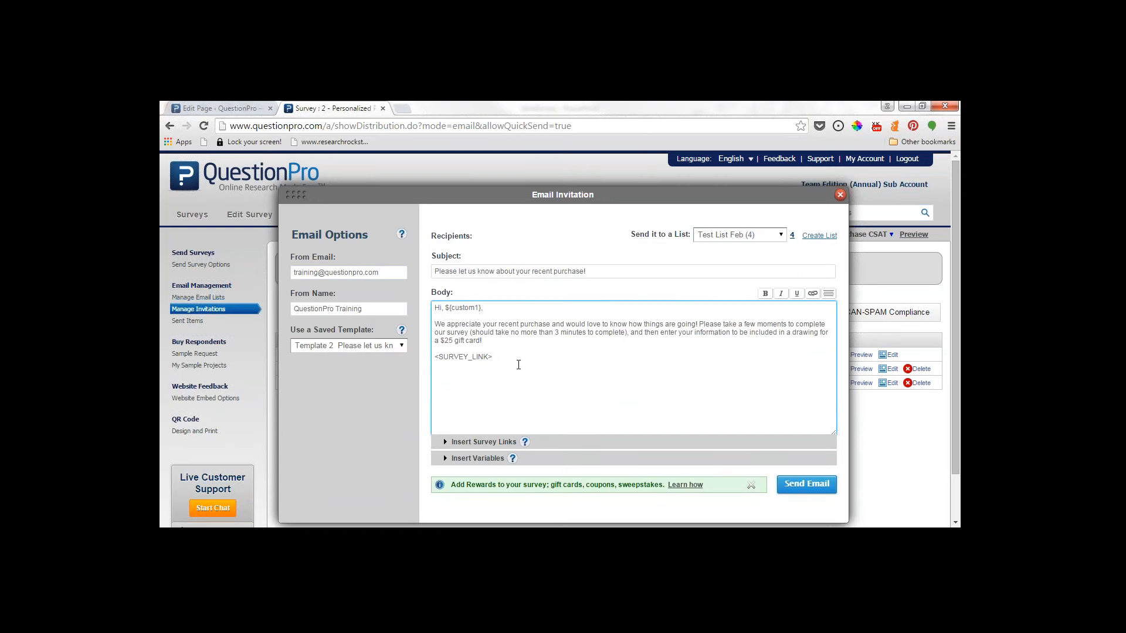
{"action": "left_click", "coordinate": [472, 459]}
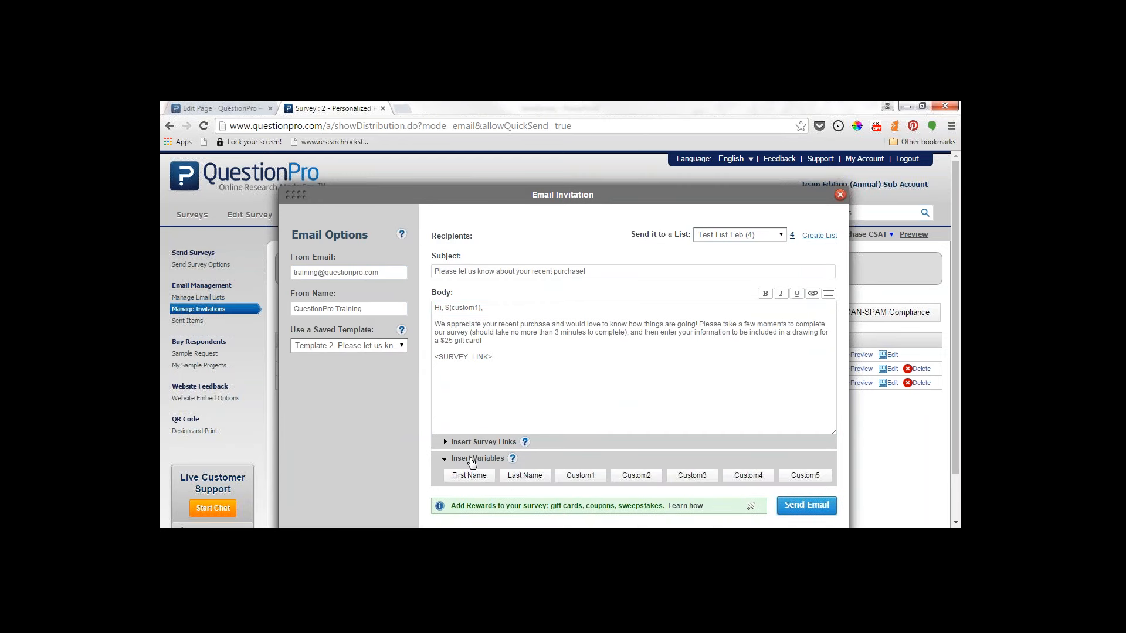
{"action": "left_click", "coordinate": [472, 460]}
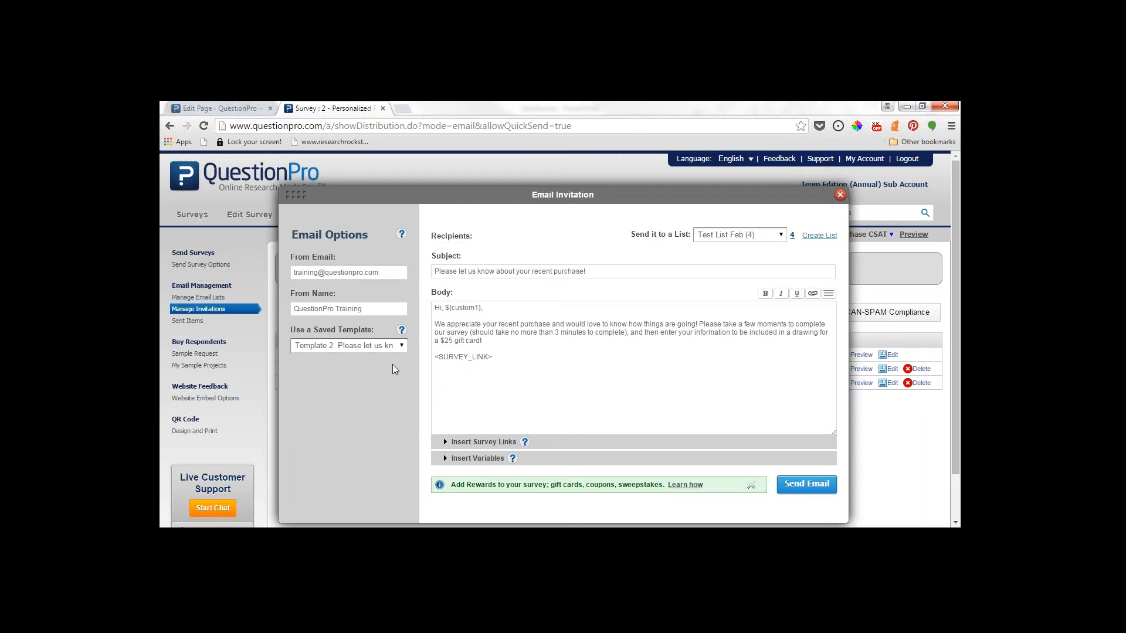
{"action": "left_click", "coordinate": [363, 347]}
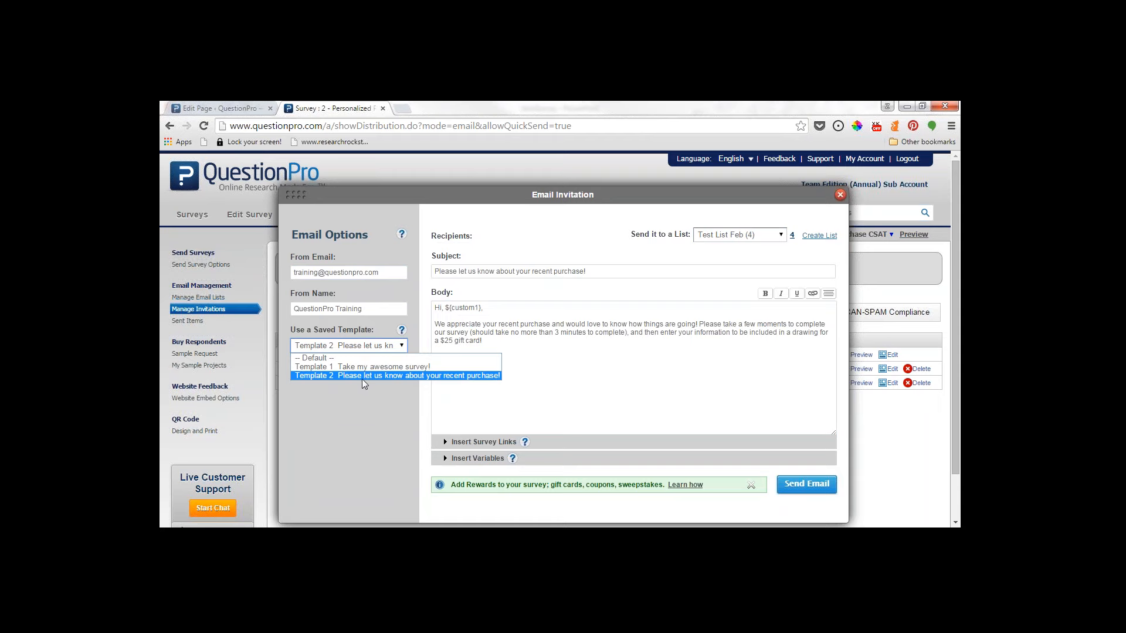
{"action": "left_click", "coordinate": [363, 375]}
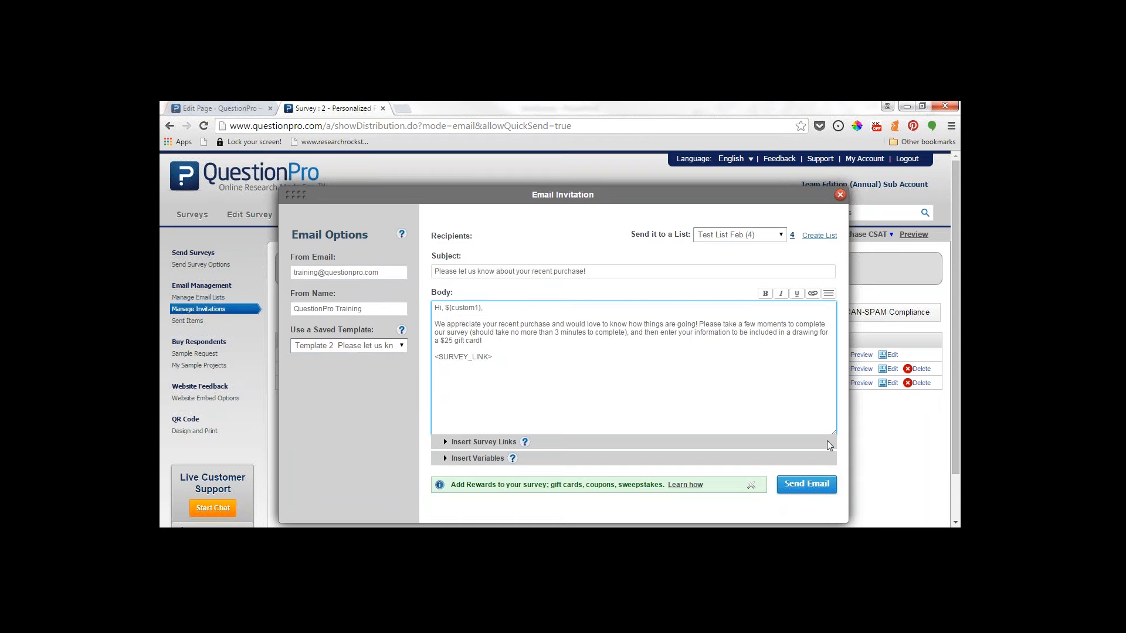
{"action": "left_click", "coordinate": [805, 492]}
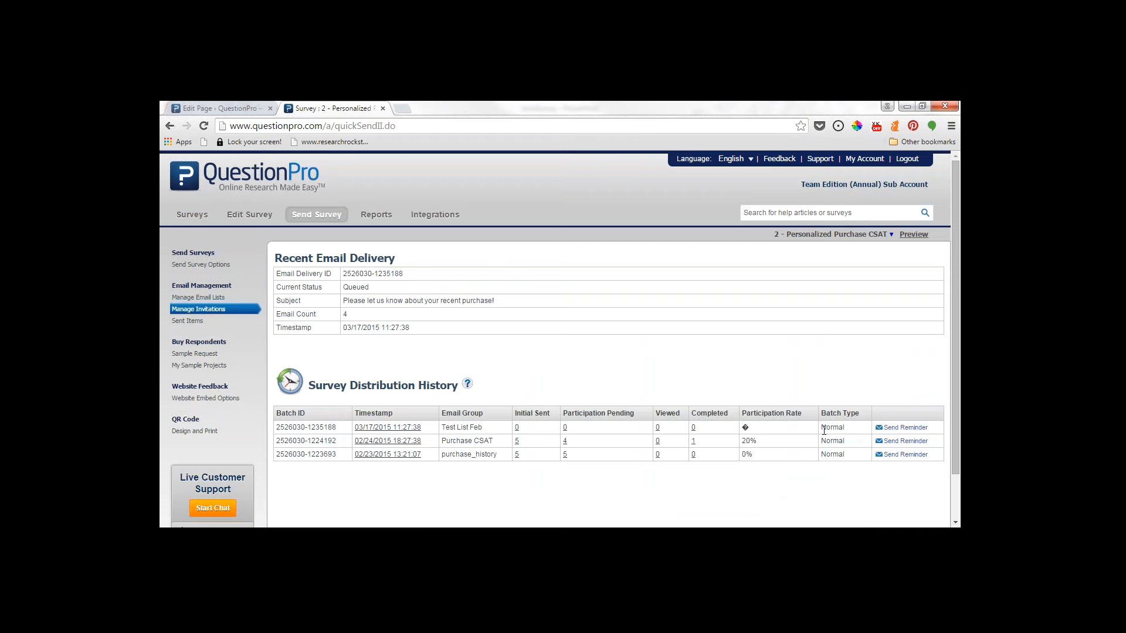
Open the email reminder for the Test List Feb batch, examine its send date calendar, and close it without scheduling
{"action": "left_click", "coordinate": [892, 434]}
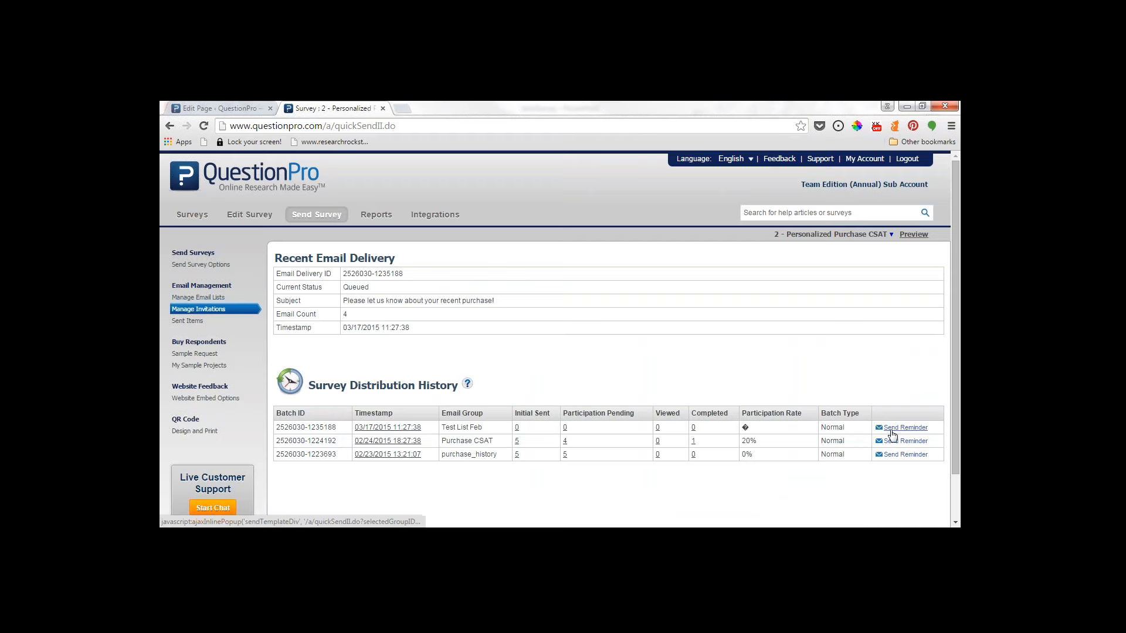
{"action": "scroll", "coordinate": [445, 517], "scroll_direction": "down", "scroll_amount": 2}
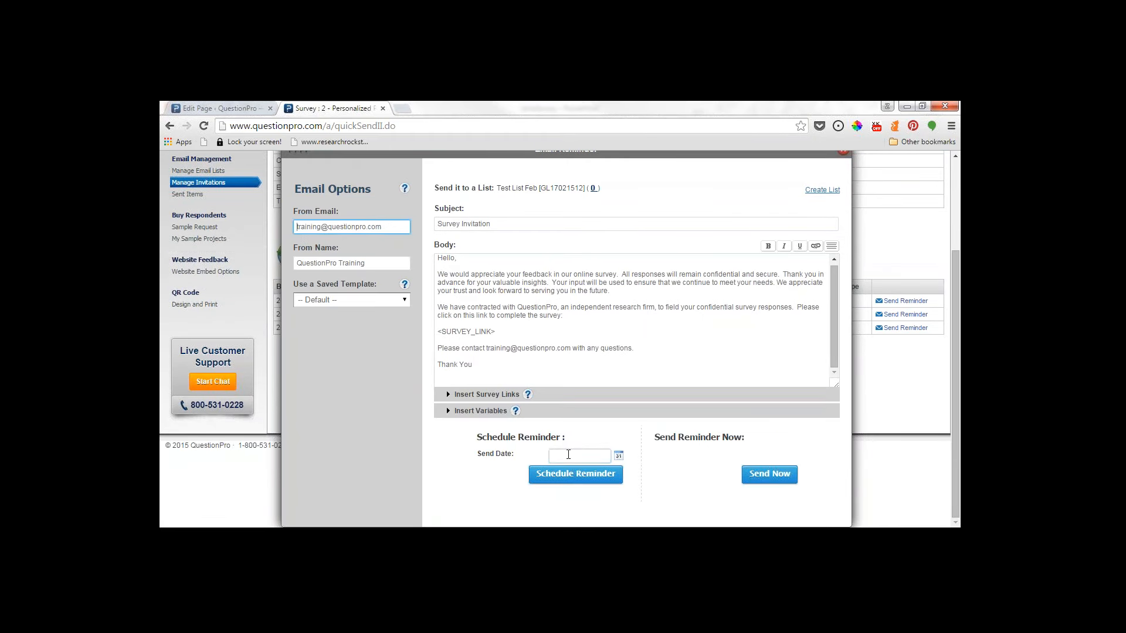
{"action": "left_click", "coordinate": [568, 454]}
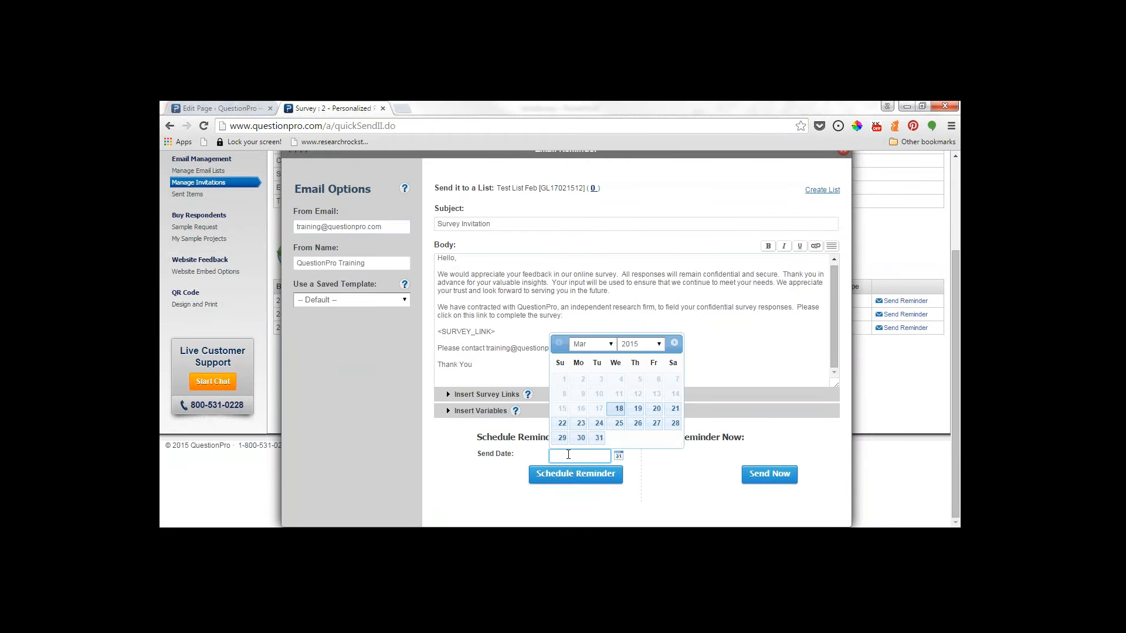
{"action": "left_click", "coordinate": [712, 455]}
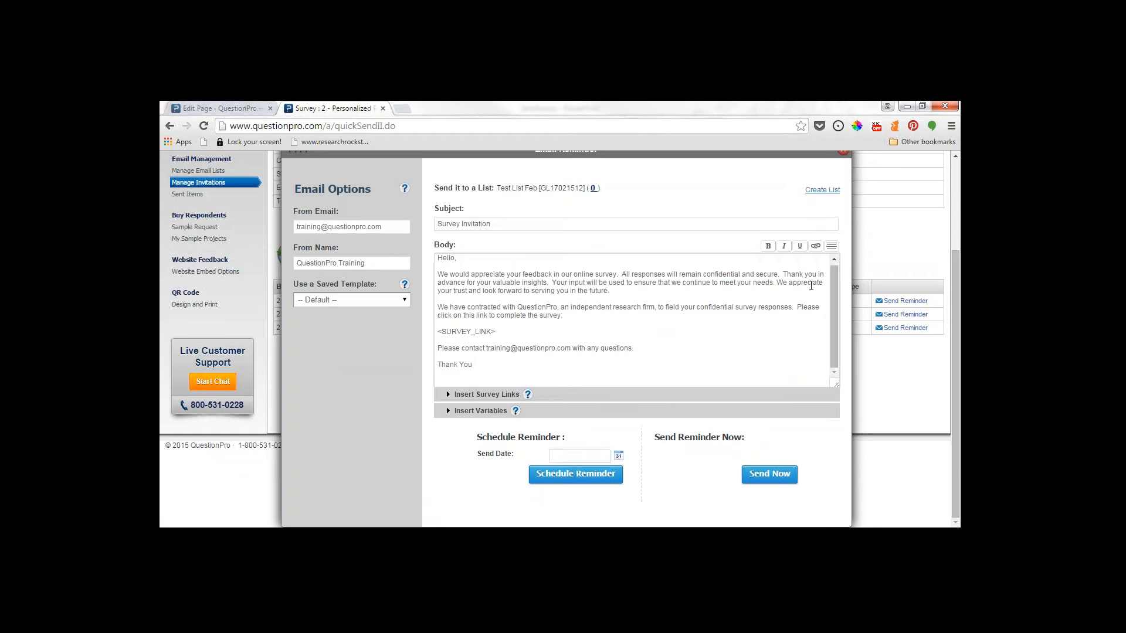
{"action": "scroll", "coordinate": [811, 286], "scroll_direction": "up", "scroll_amount": 1}
{"action": "scroll", "coordinate": [792, 293], "scroll_direction": "up", "scroll_amount": 2}
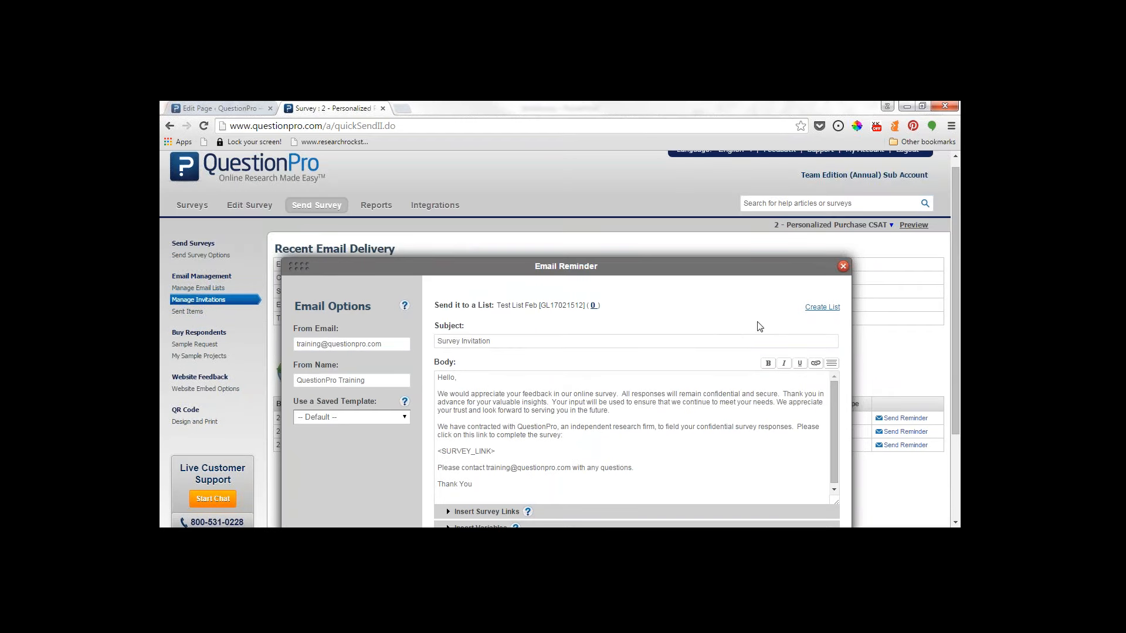
{"action": "left_click", "coordinate": [843, 267]}
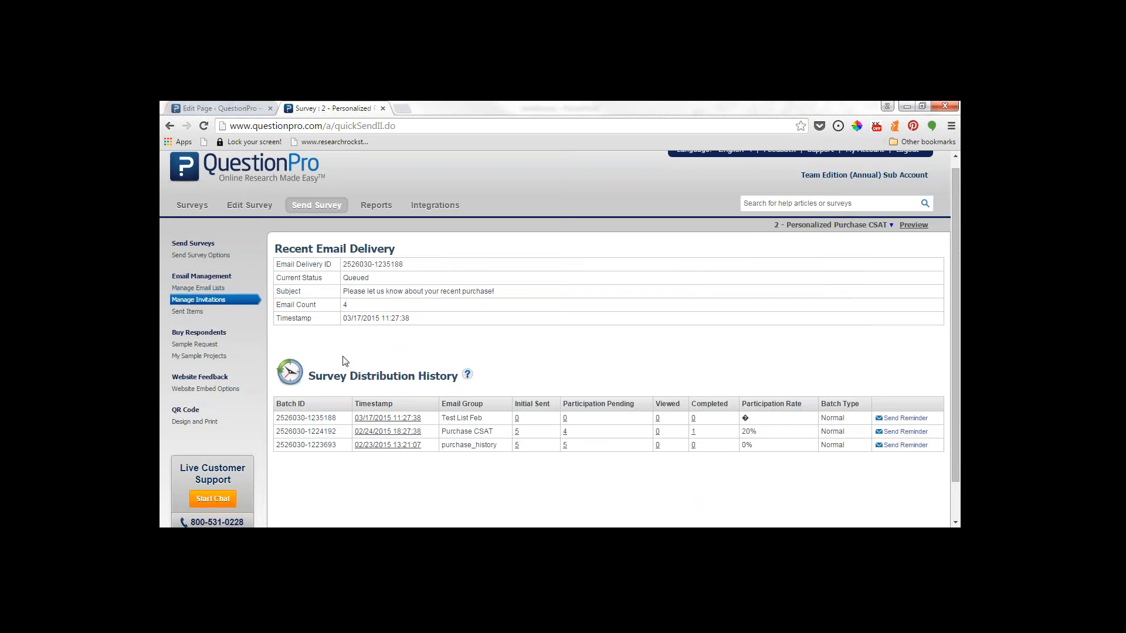
Open the survey's website embed options and examine the HTML Link settings and code
{"action": "left_click", "coordinate": [308, 210]}
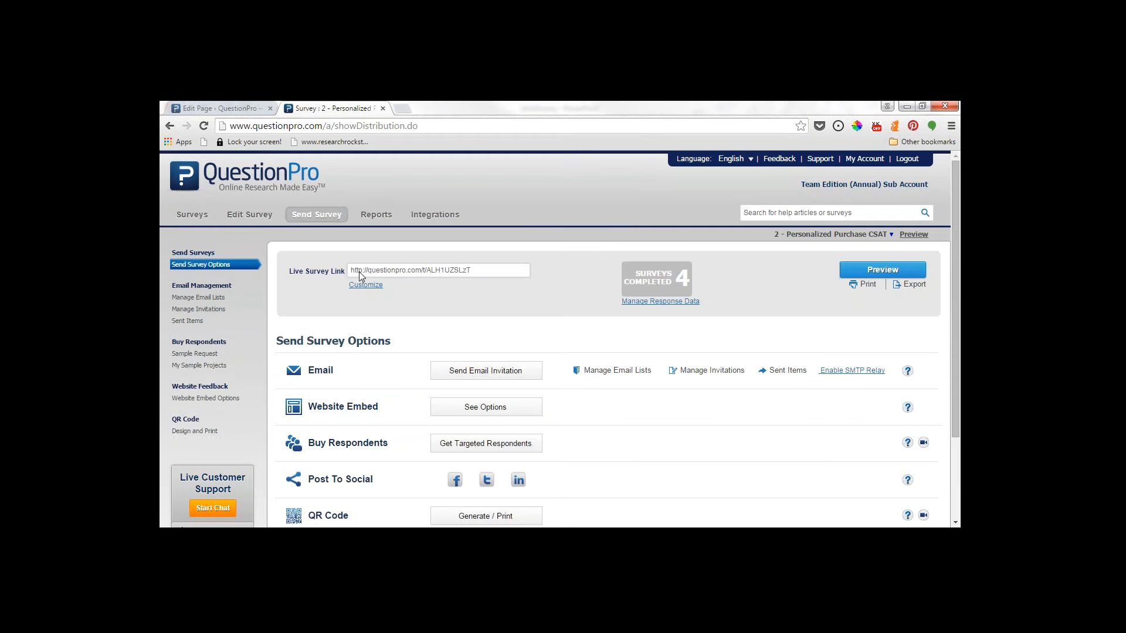
{"action": "scroll", "coordinate": [647, 447], "scroll_direction": "down", "scroll_amount": 1}
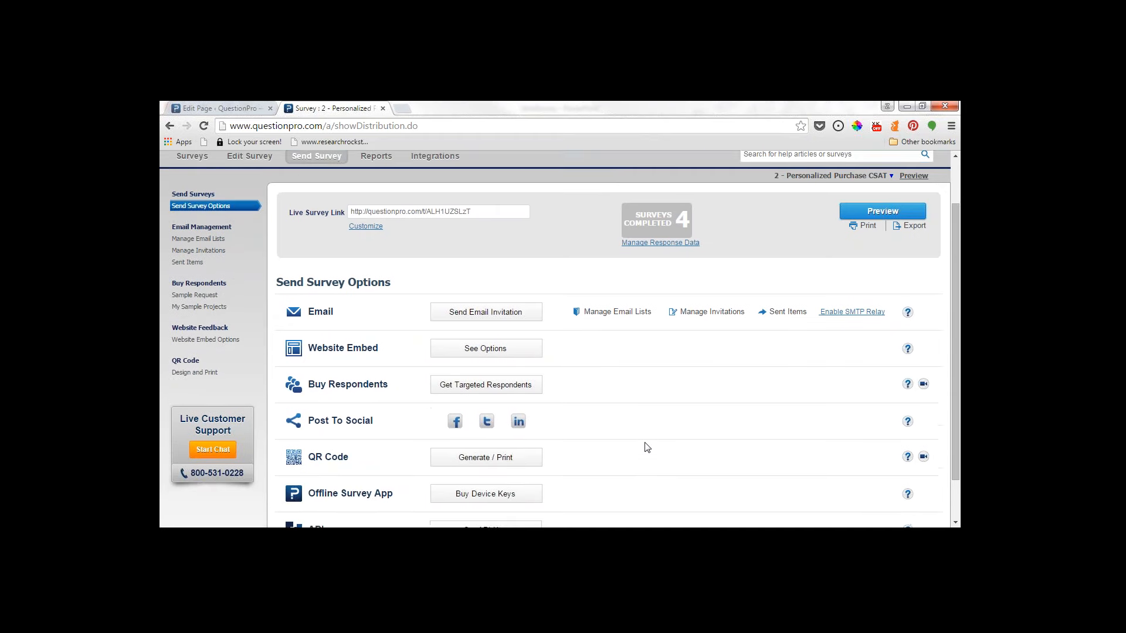
{"action": "scroll", "coordinate": [647, 447], "scroll_direction": "down", "scroll_amount": 1}
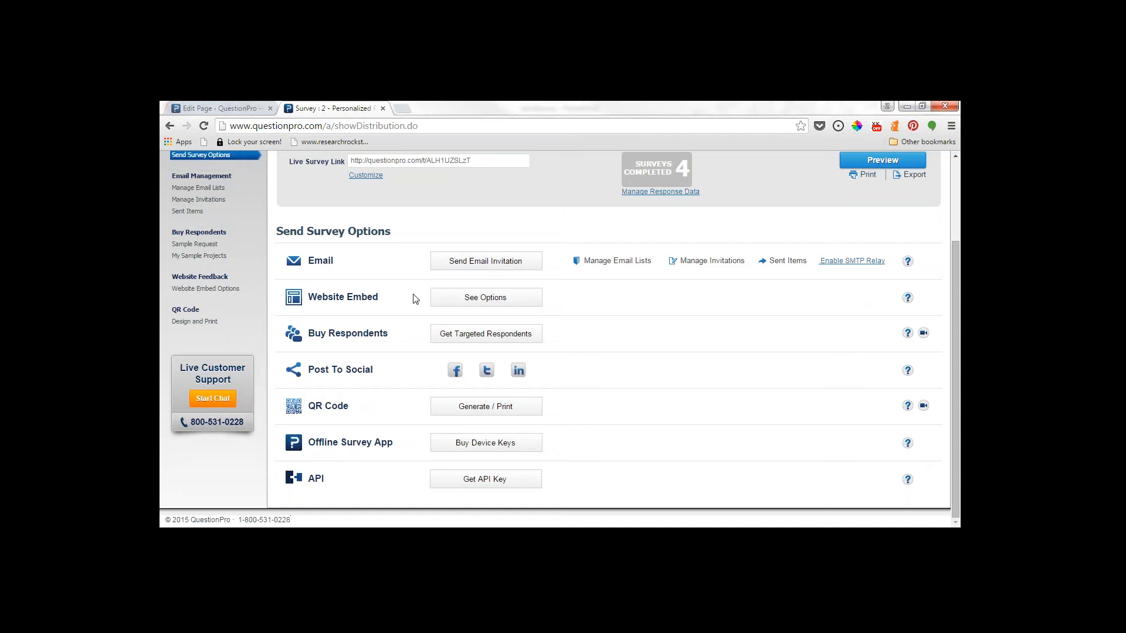
{"action": "left_click", "coordinate": [487, 298]}
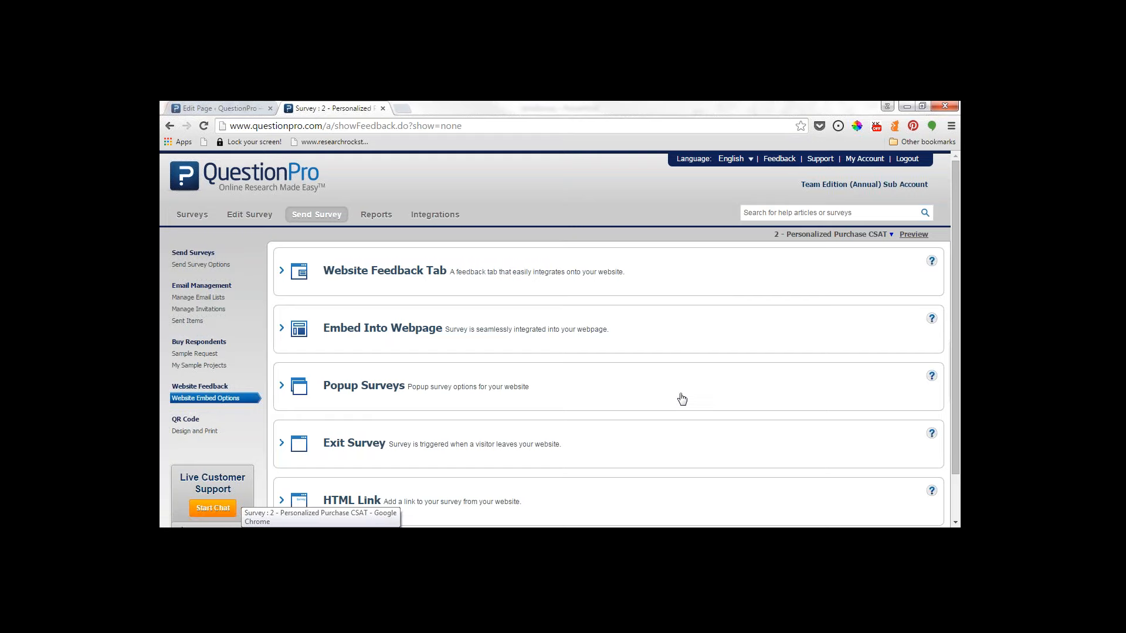
{"action": "scroll", "coordinate": [678, 413], "scroll_direction": "down", "scroll_amount": 1}
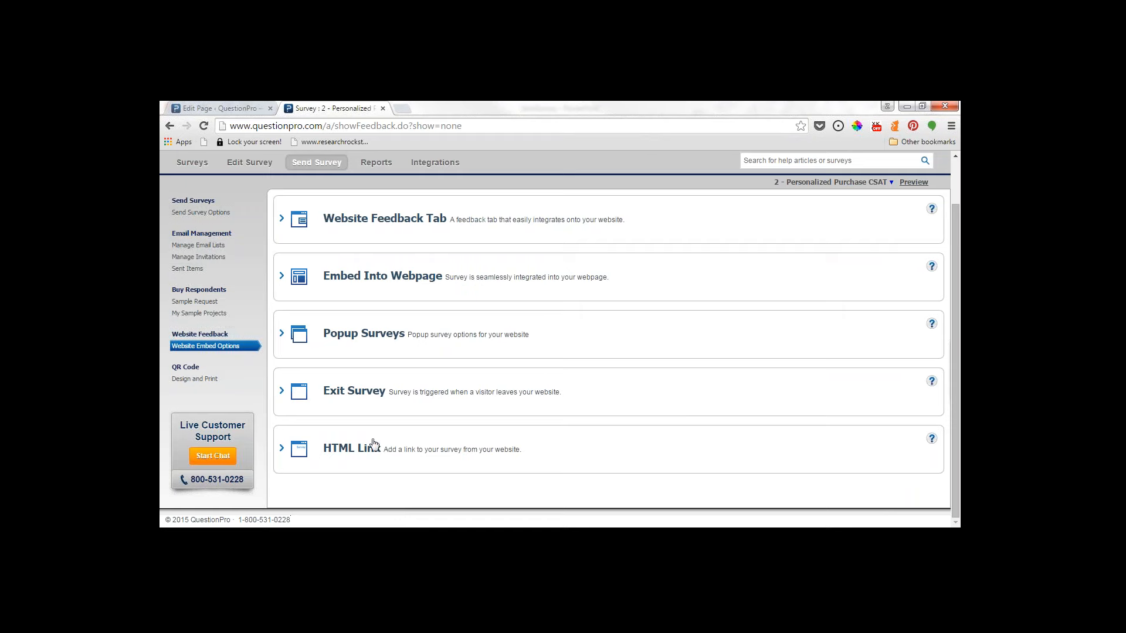
{"action": "left_click", "coordinate": [402, 454]}
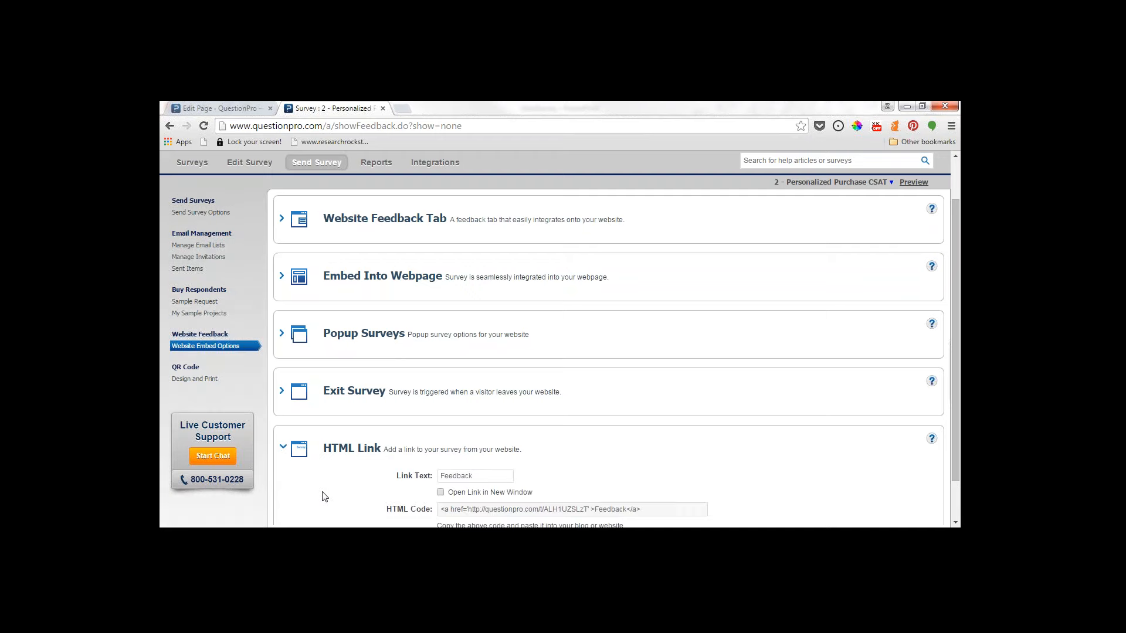
{"action": "scroll", "coordinate": [325, 497], "scroll_direction": "down", "scroll_amount": 1}
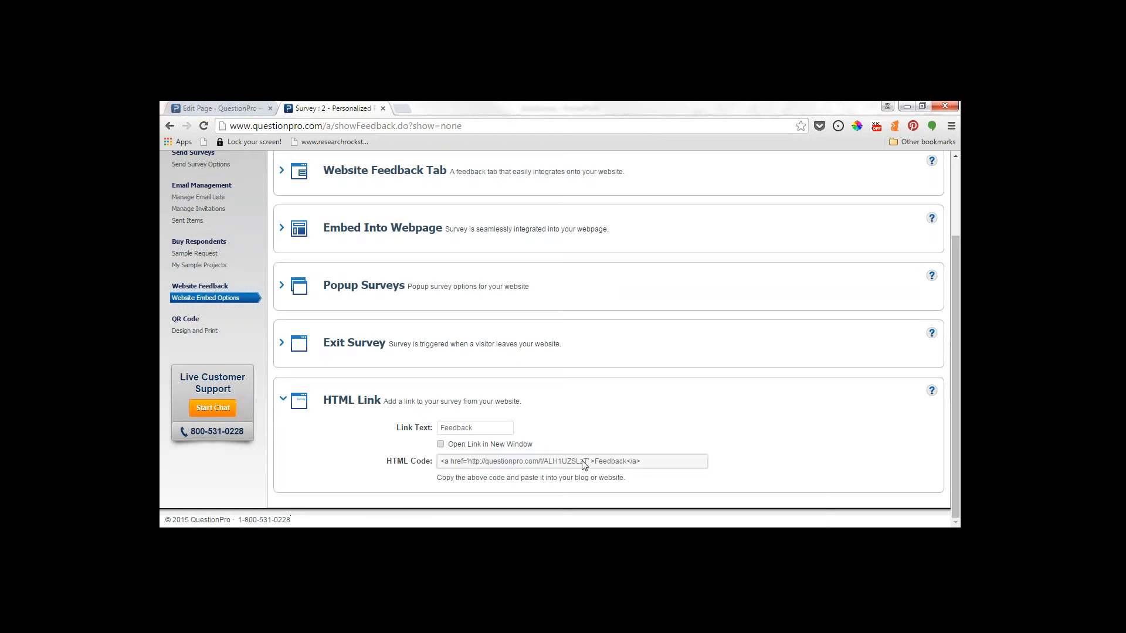
{"action": "scroll", "coordinate": [584, 463], "scroll_direction": "up", "scroll_amount": 2}
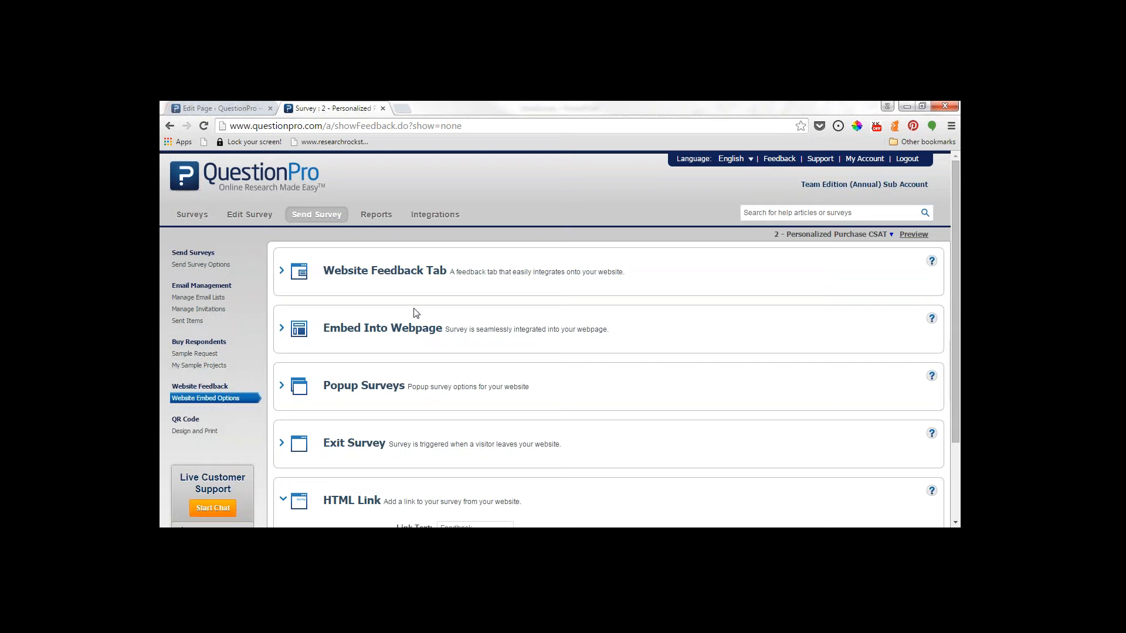
Return to the send survey options and open the QR code designs
{"action": "left_click", "coordinate": [320, 218]}
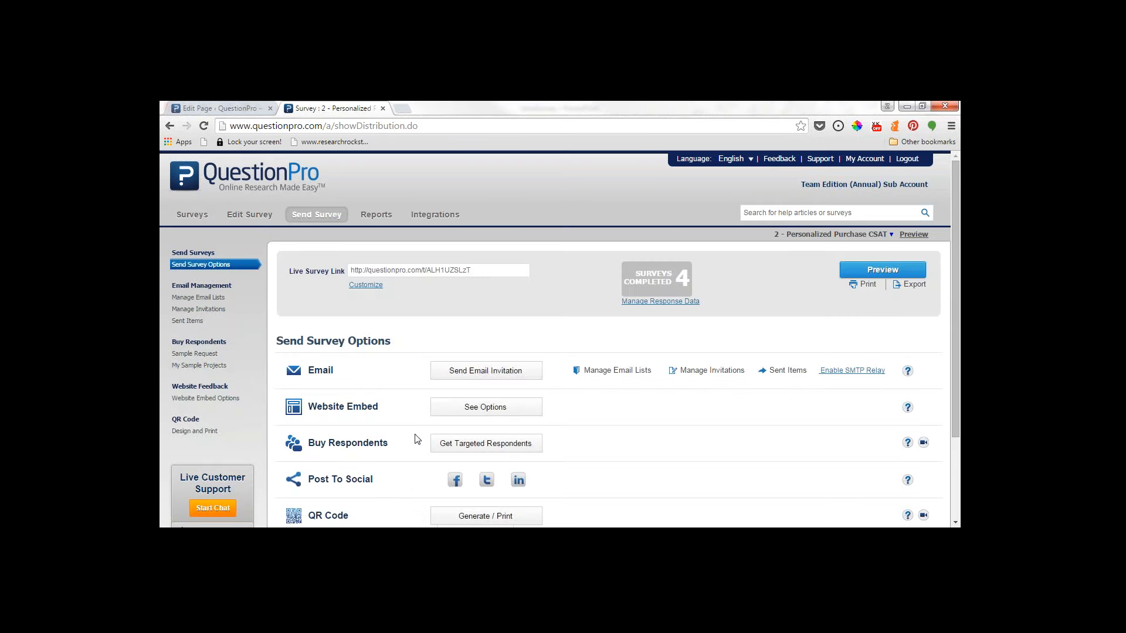
{"action": "scroll", "coordinate": [422, 460], "scroll_direction": "down", "scroll_amount": 2}
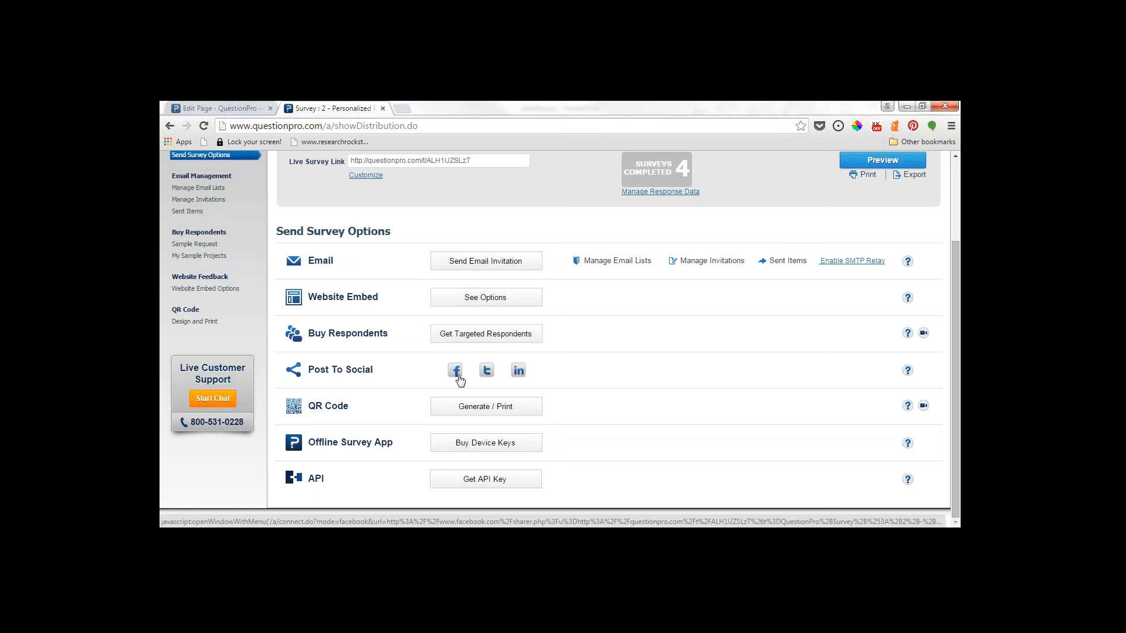
{"action": "left_click", "coordinate": [460, 411]}
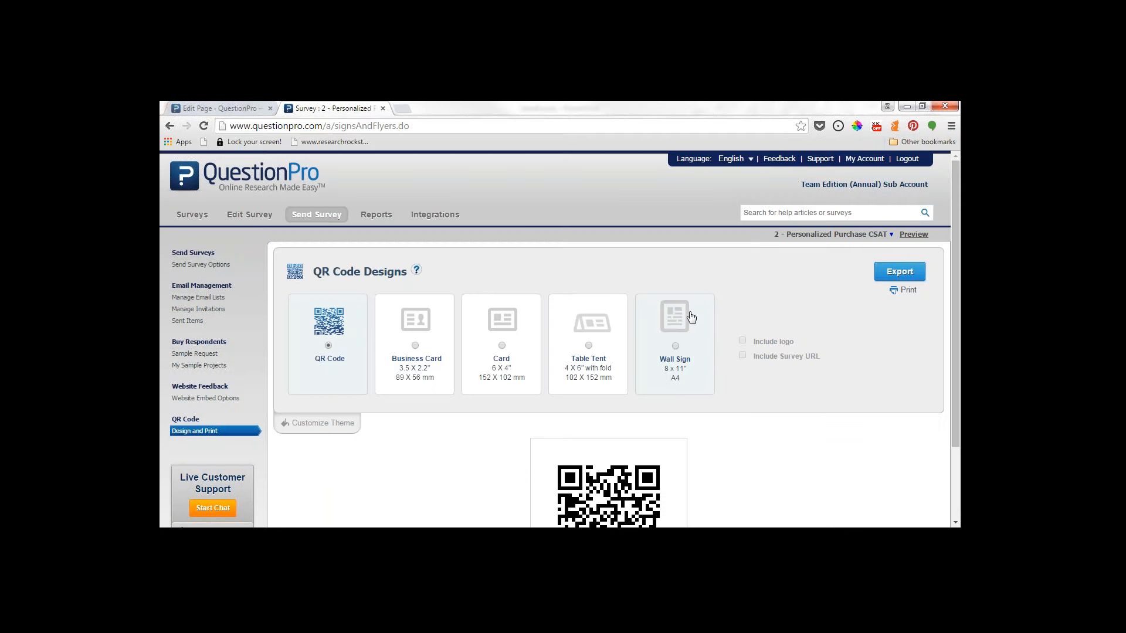
Preview the Business Card and 6 x 4" Card QR code designs, then open the card's theme customization and close it without changes
{"action": "scroll", "coordinate": [485, 446], "scroll_direction": "down", "scroll_amount": 3}
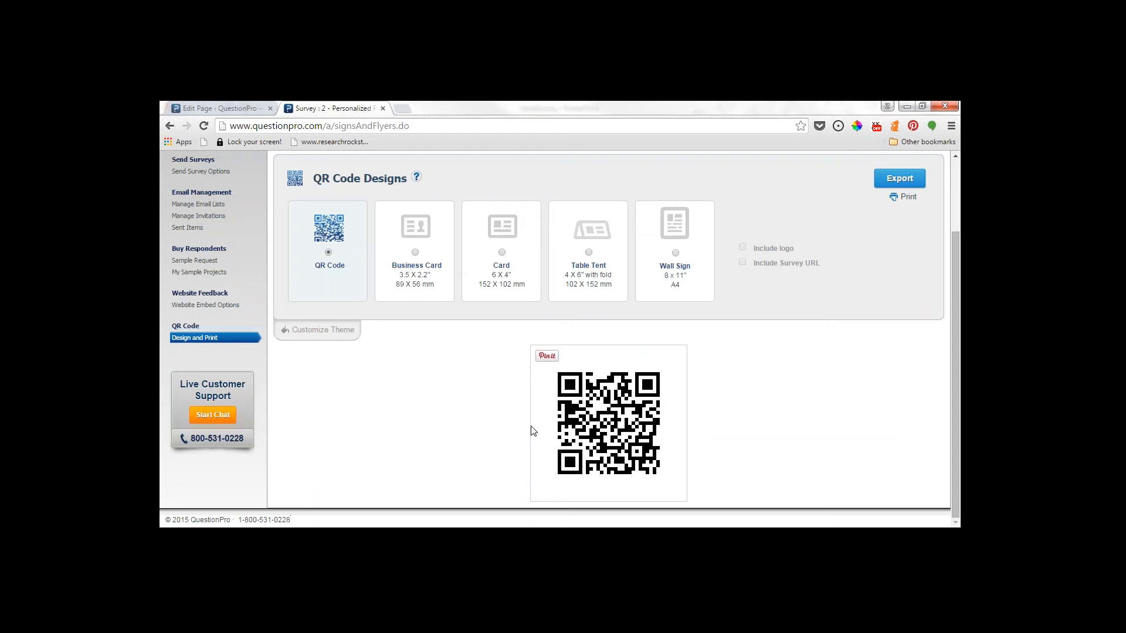
{"action": "left_click", "coordinate": [411, 232]}
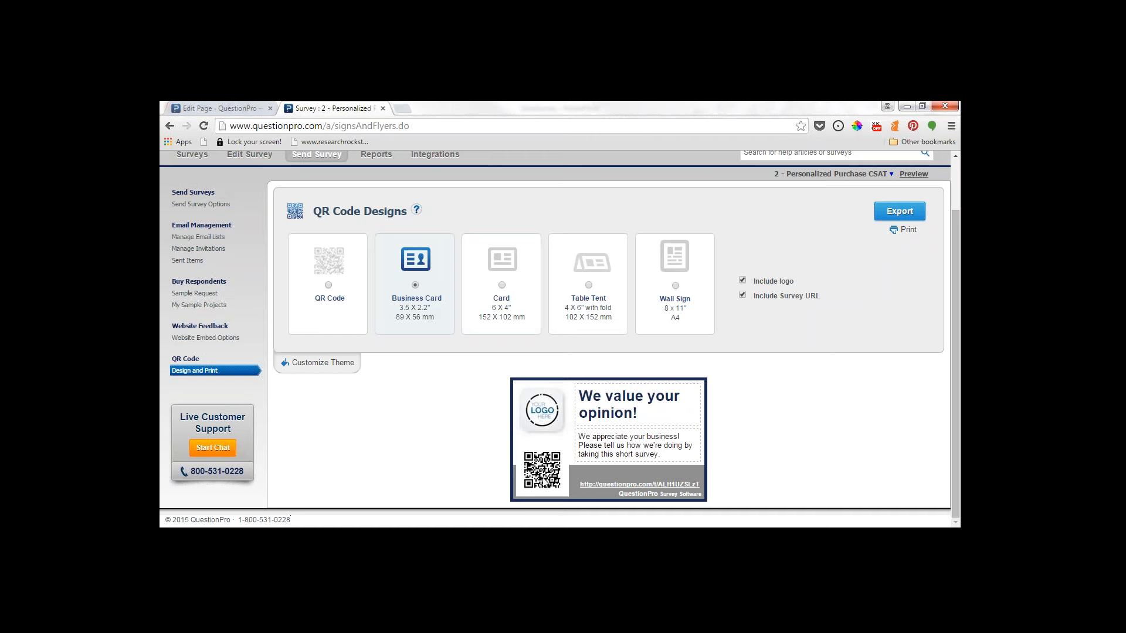
{"action": "left_click", "coordinate": [505, 321]}
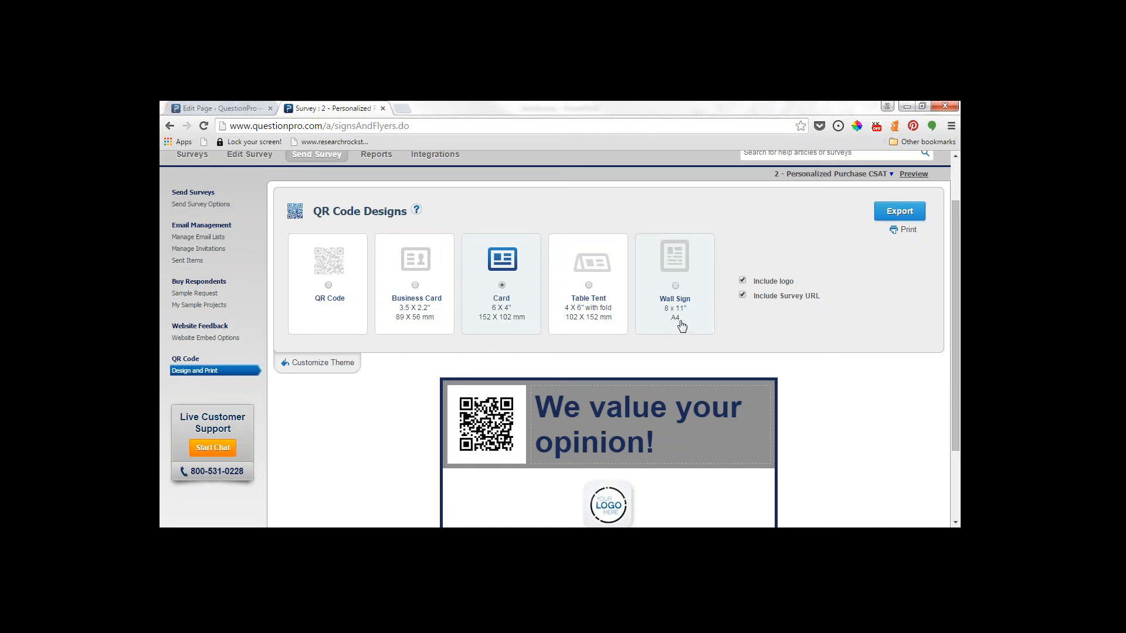
{"action": "left_click", "coordinate": [336, 368]}
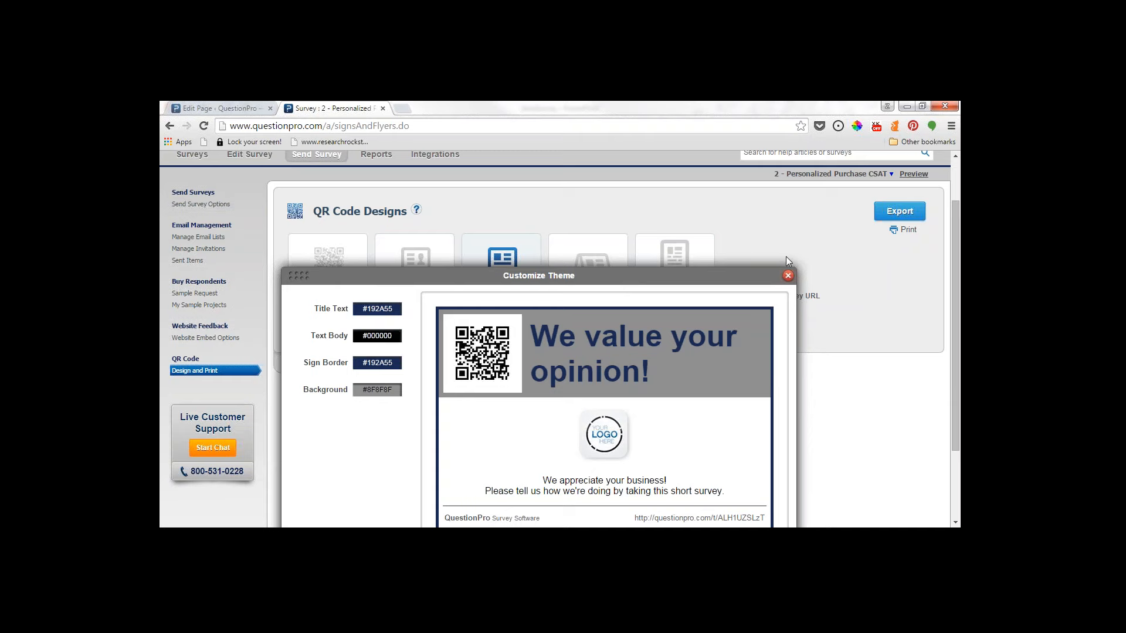
{"action": "left_click", "coordinate": [787, 275]}
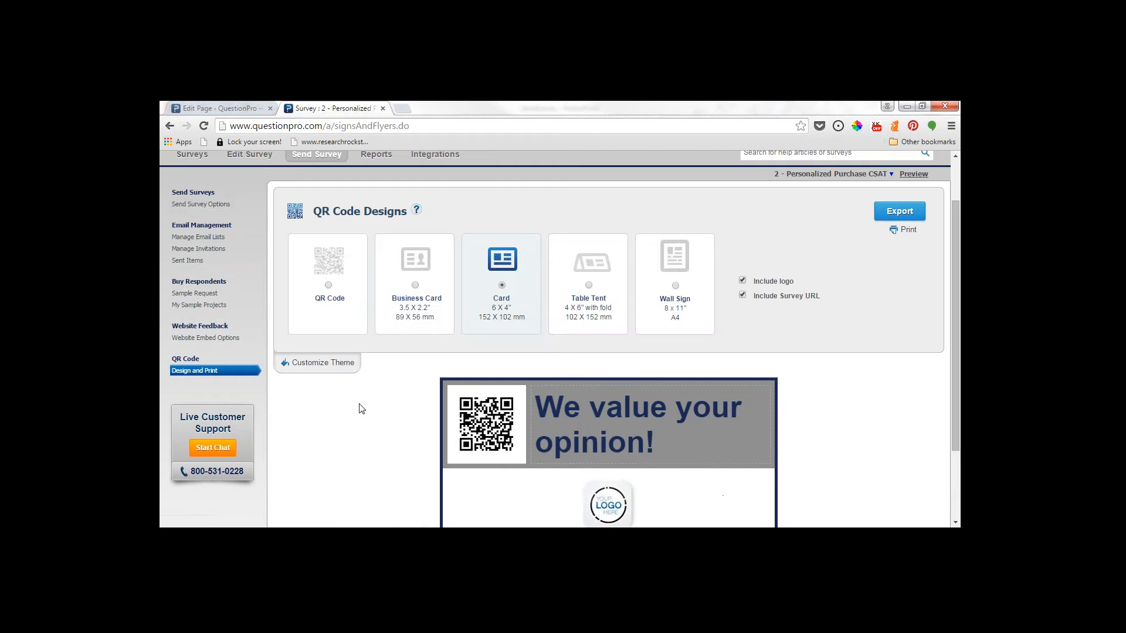
{"action": "scroll", "coordinate": [361, 431], "scroll_direction": "up", "scroll_amount": 1}
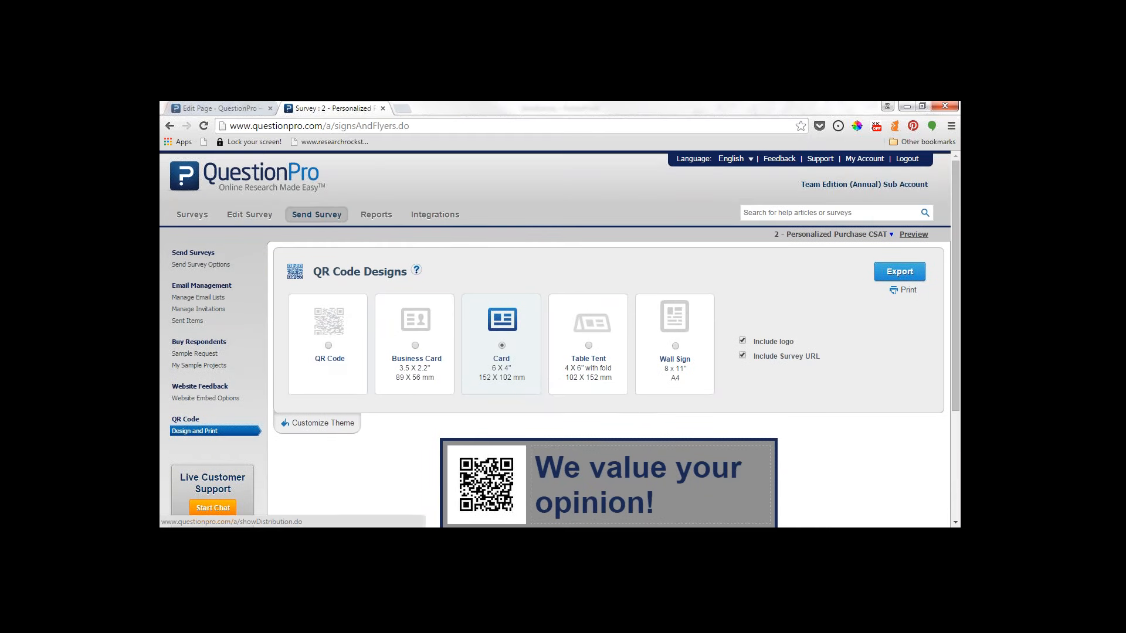
Return to the send survey options and review the full list of distribution methods, including the SMTP relay option for email
{"action": "left_click", "coordinate": [317, 215]}
{"action": "scroll", "coordinate": [415, 458], "scroll_direction": "down", "scroll_amount": 3}
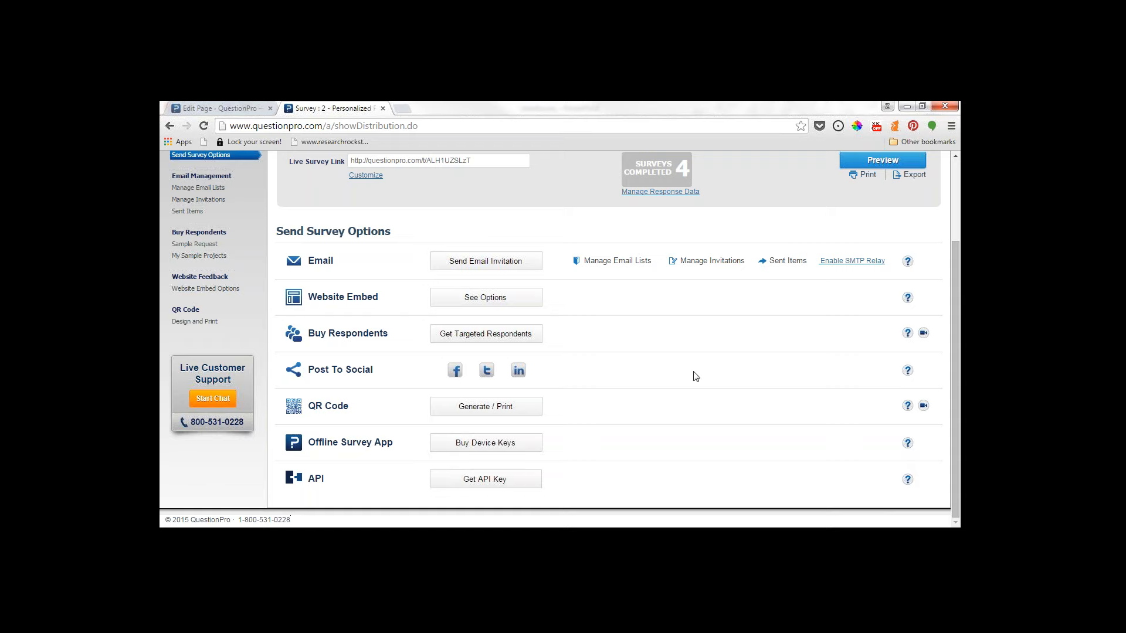
{"action": "scroll", "coordinate": [680, 384], "scroll_direction": "up", "scroll_amount": 3}
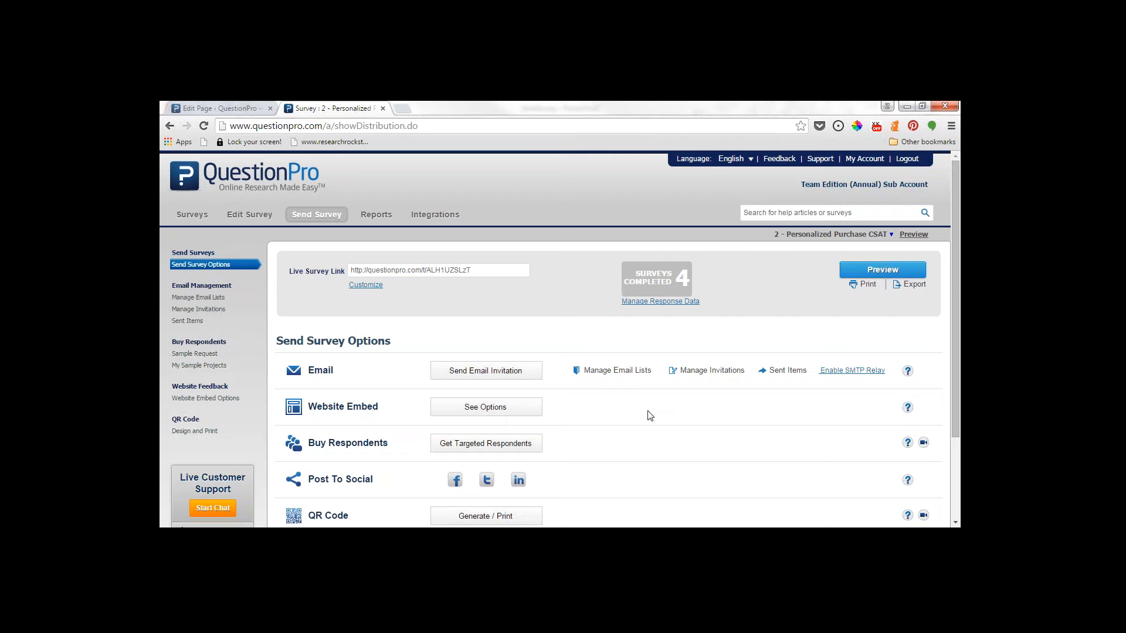
{"action": "scroll", "coordinate": [648, 415], "scroll_direction": "down", "scroll_amount": 1}
{"action": "scroll", "coordinate": [638, 416], "scroll_direction": "down", "scroll_amount": 1}
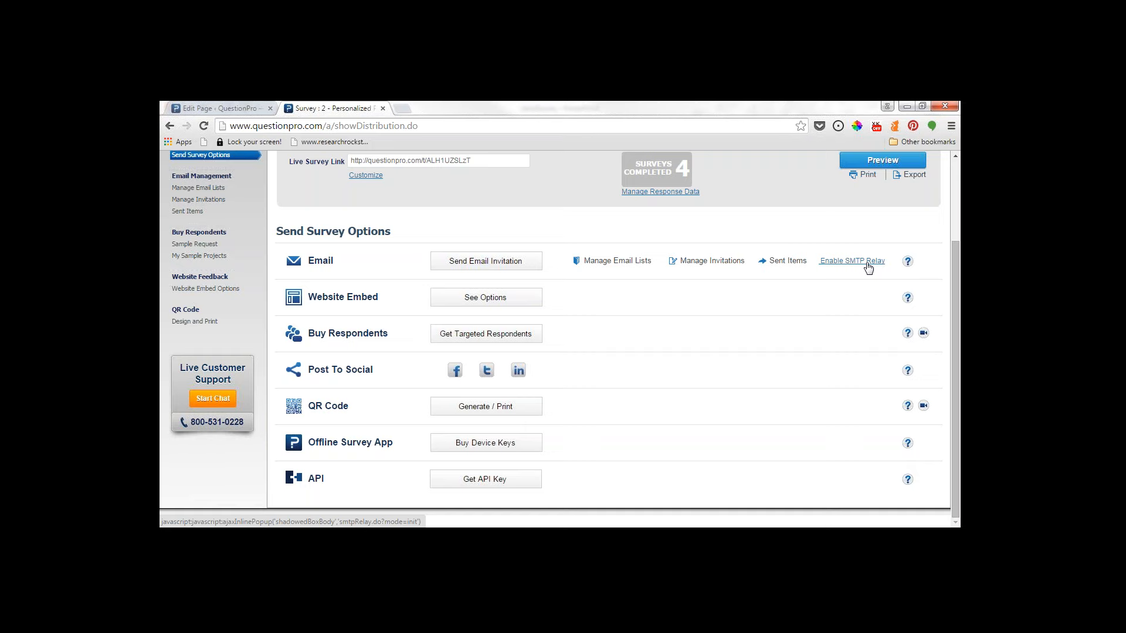
Switch to the SendSurvey presentation in PowerPoint and show slide 5, "Thanks for attending!"
{"action": "left_click", "coordinate": [651, 537]}
{"action": "scroll", "coordinate": [255, 447], "scroll_direction": "down", "scroll_amount": 1}
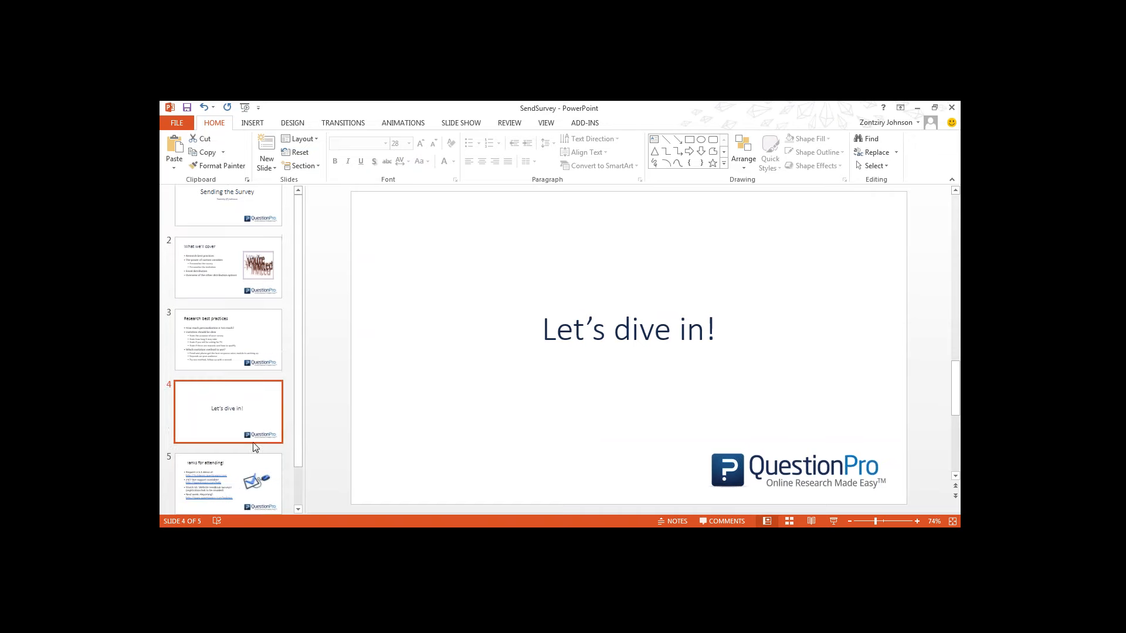
{"action": "scroll", "coordinate": [255, 448], "scroll_direction": "down", "scroll_amount": 1}
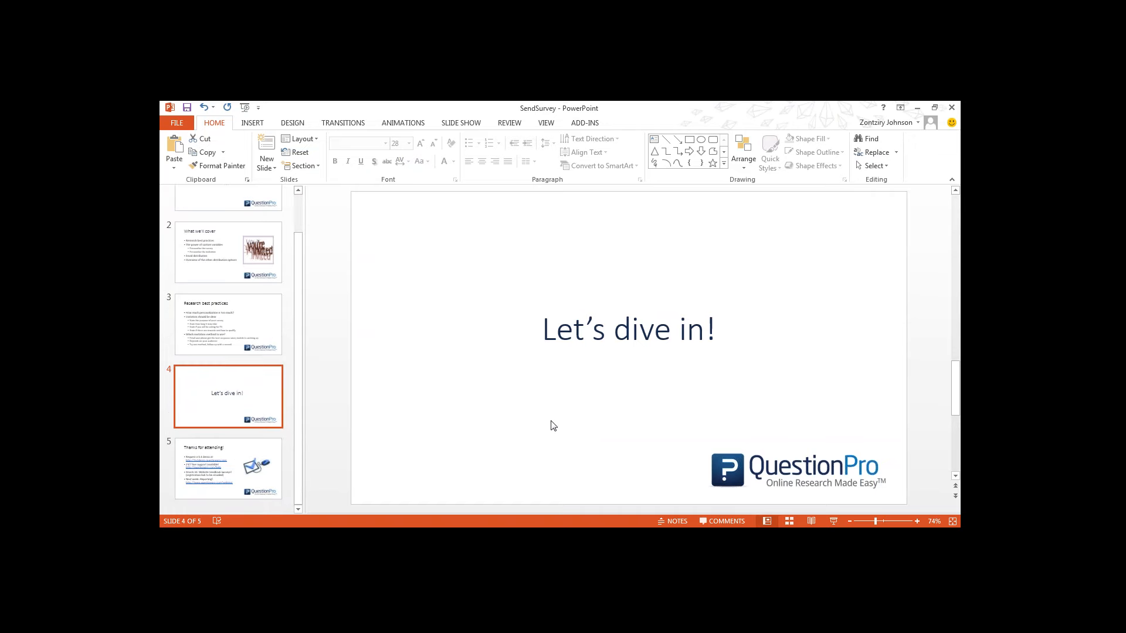
{"action": "left_click", "coordinate": [276, 453]}
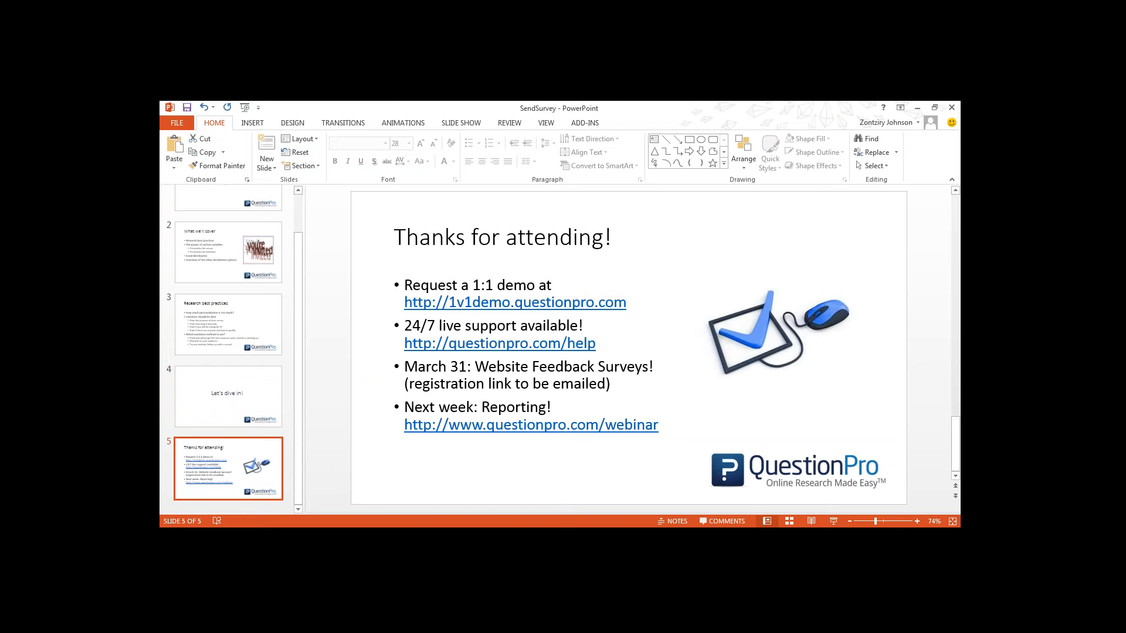